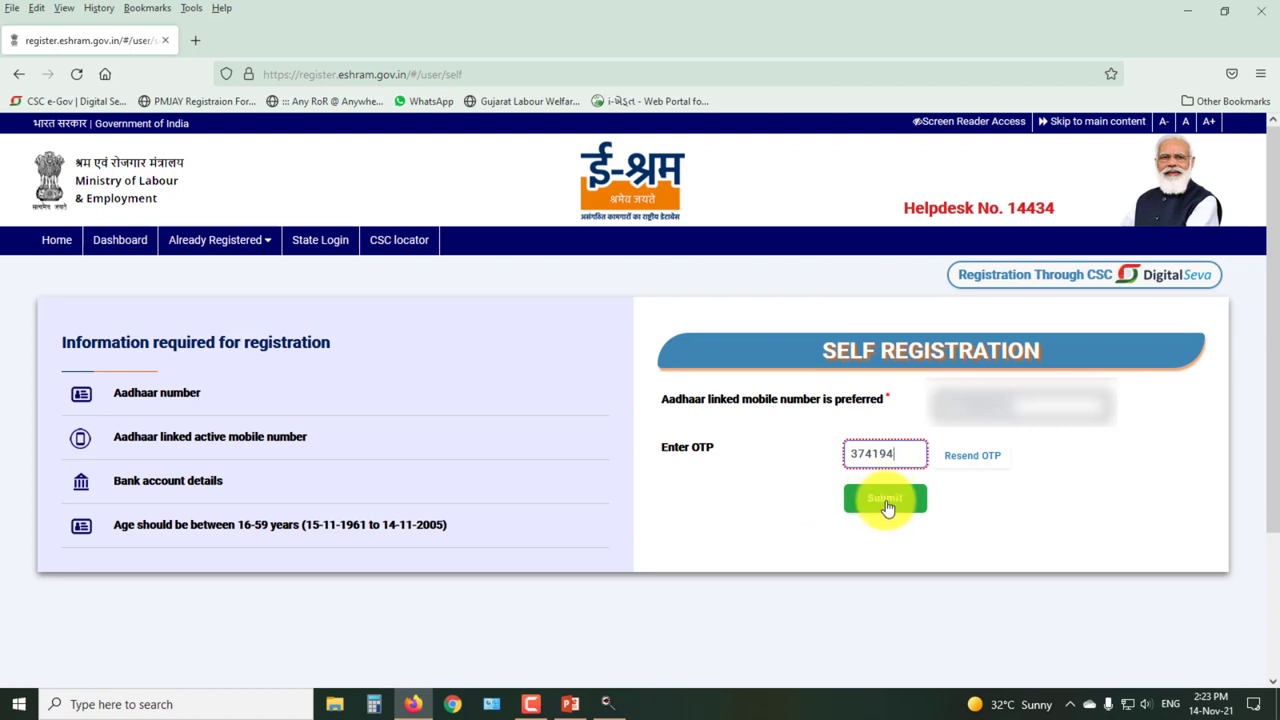
Step: Submit the mobile OTP to verify the Aadhaar-linked mobile number
{"action": "left_click", "coordinate": [885, 500]}
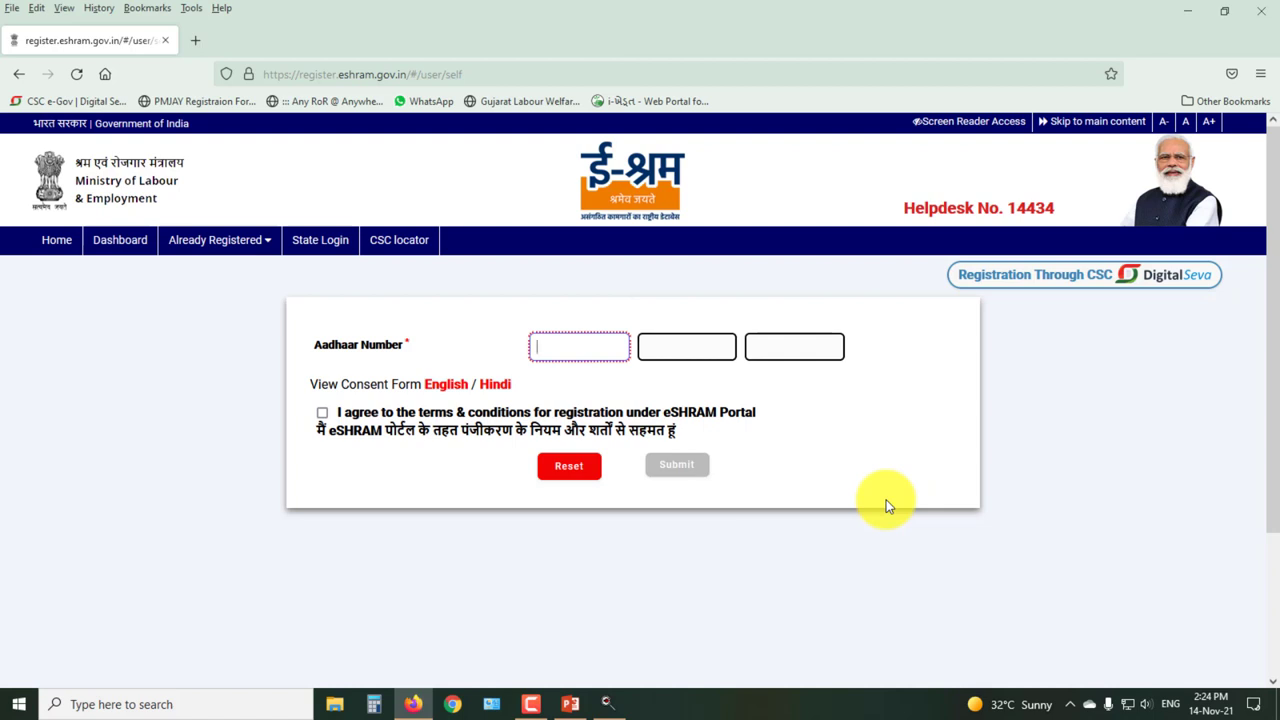
Step: Enter the Aadhaar number, accept the eSHRAM registration terms, and request the Aadhaar OTP
{"action": "left_click_drag", "start_coordinate": [516, 323], "coordinate": [852, 372]}
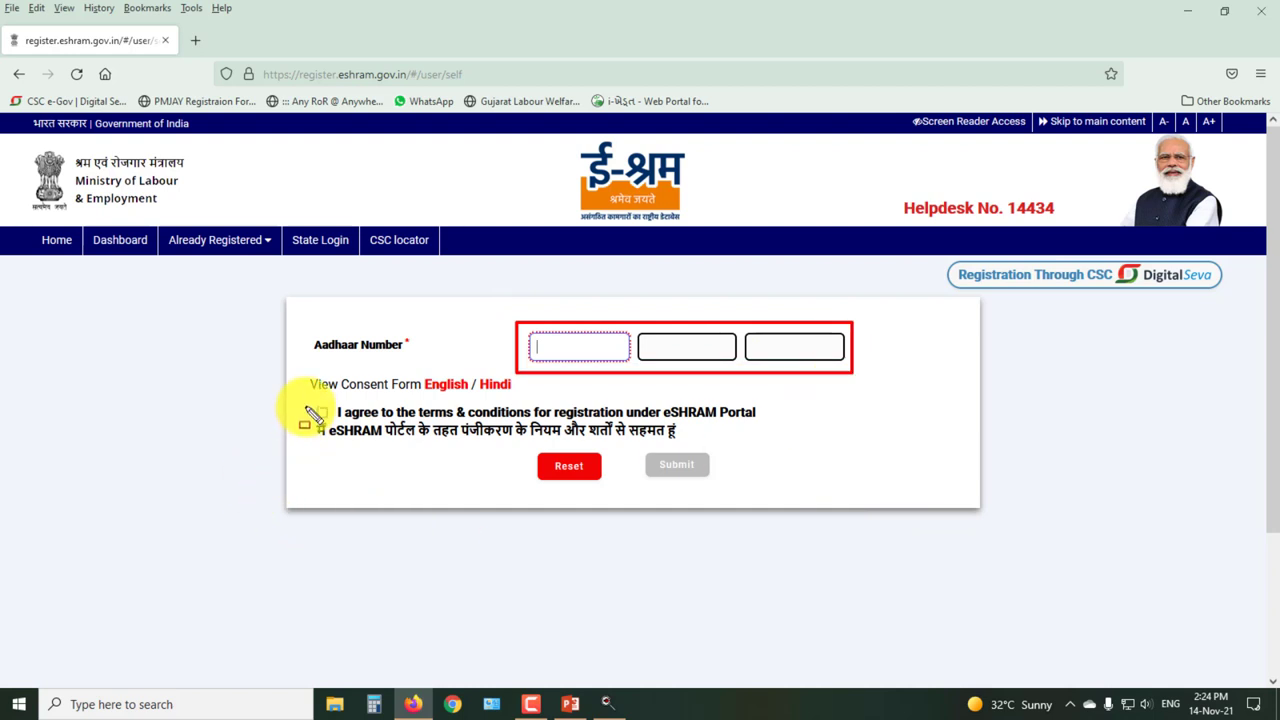
{"action": "left_click_drag", "start_coordinate": [305, 405], "coordinate": [337, 422]}
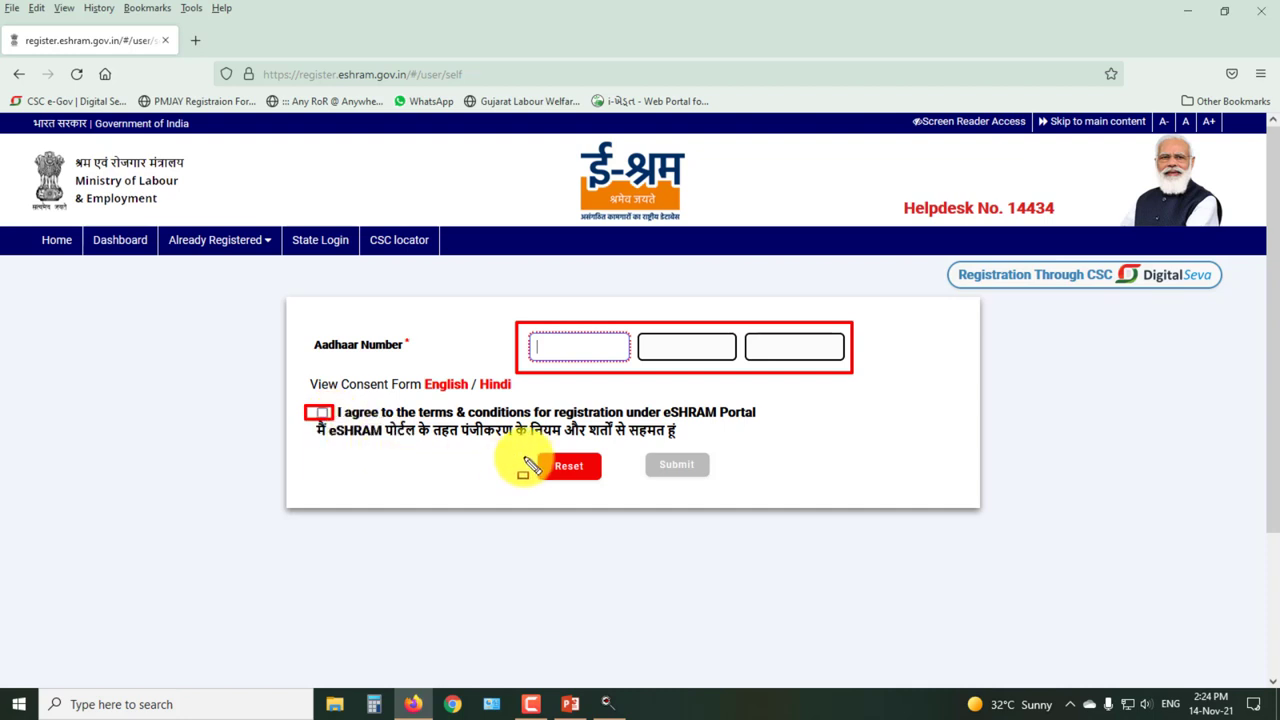
{"action": "left_click_drag", "start_coordinate": [655, 472], "coordinate": [719, 482]}
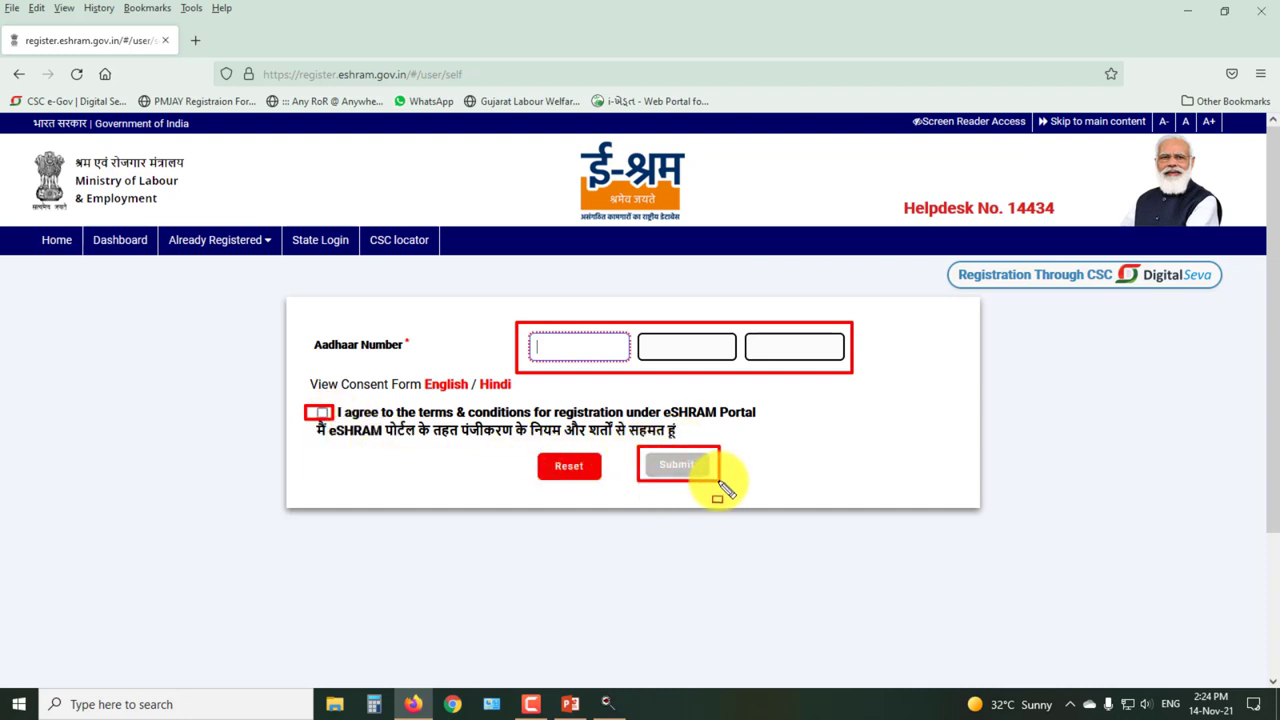
{"action": "key", "text": "Escape"}
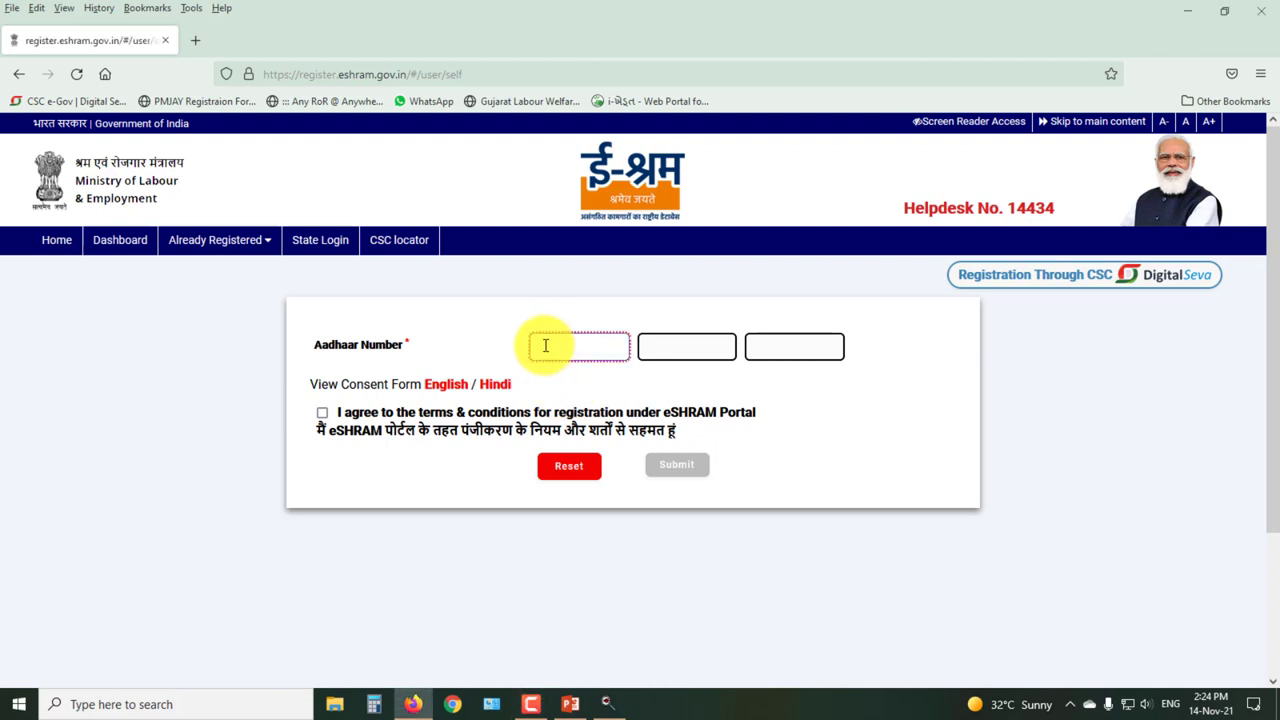
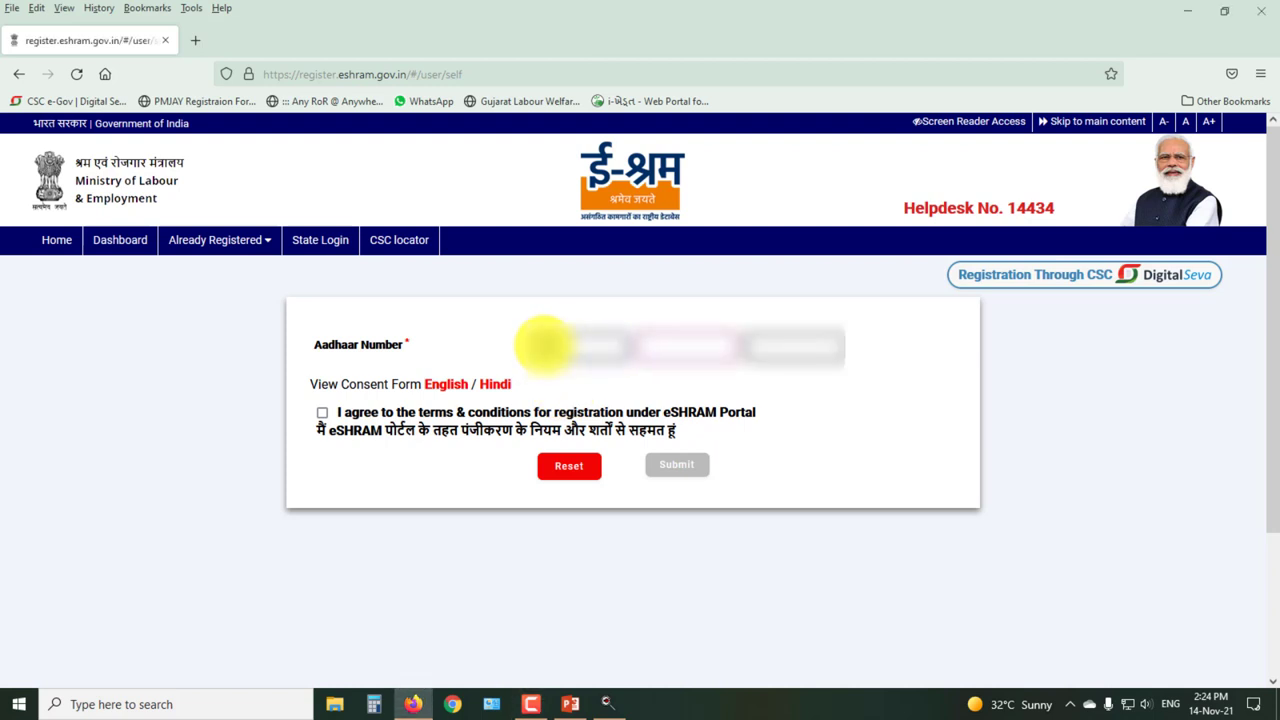
{"action": "key", "text": "Tab"}
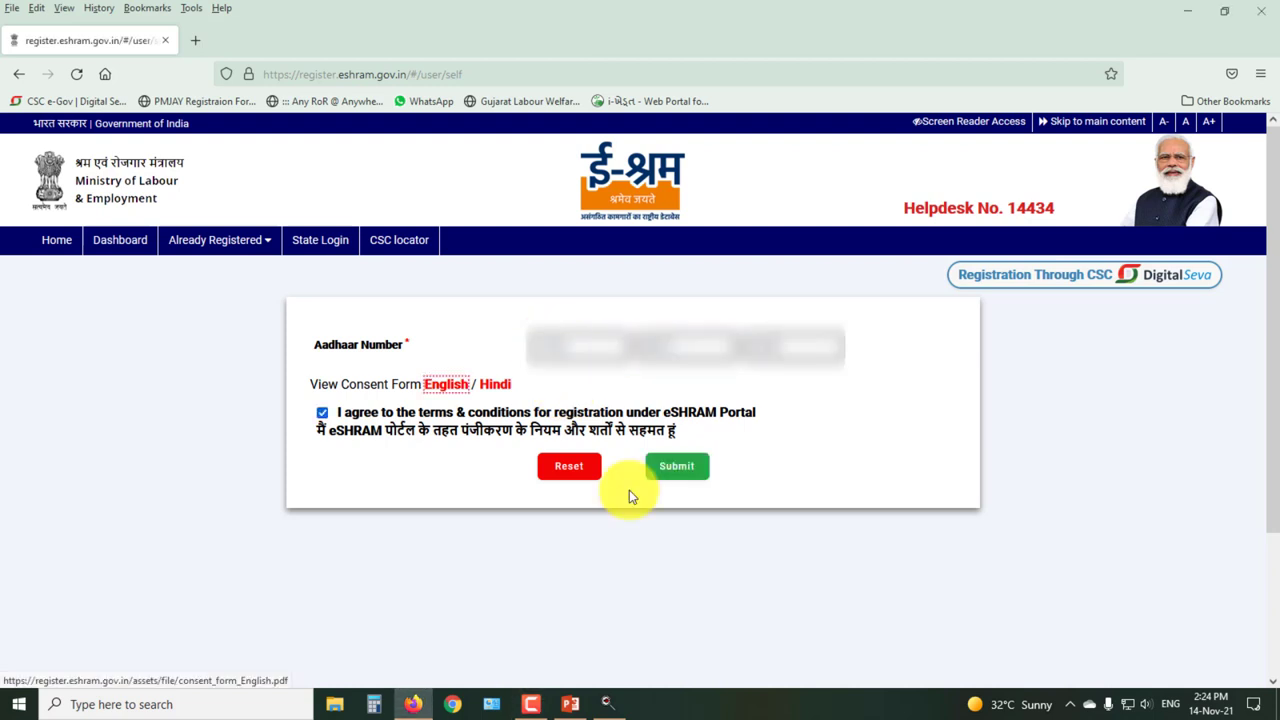
{"action": "left_click", "coordinate": [677, 470]}
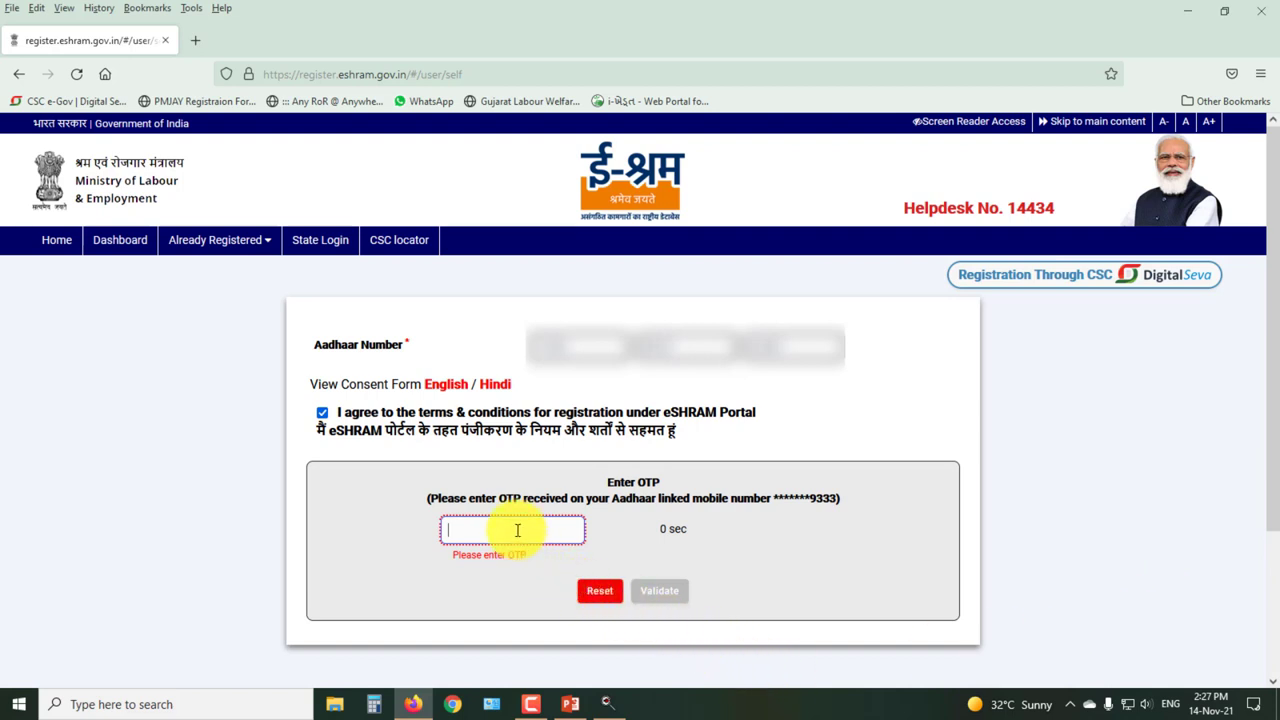
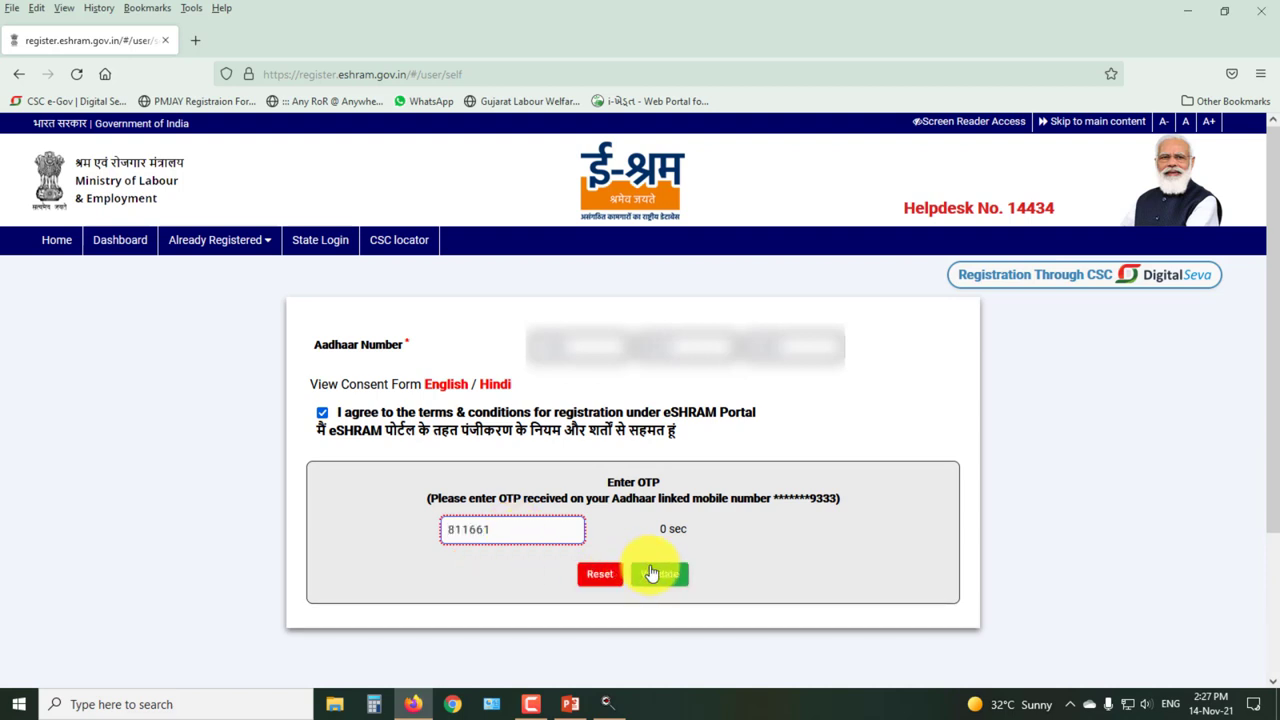
Step: Enter the Aadhaar OTP and validate it to load the Aadhaar personal particulars
{"action": "left_click", "coordinate": [657, 574]}
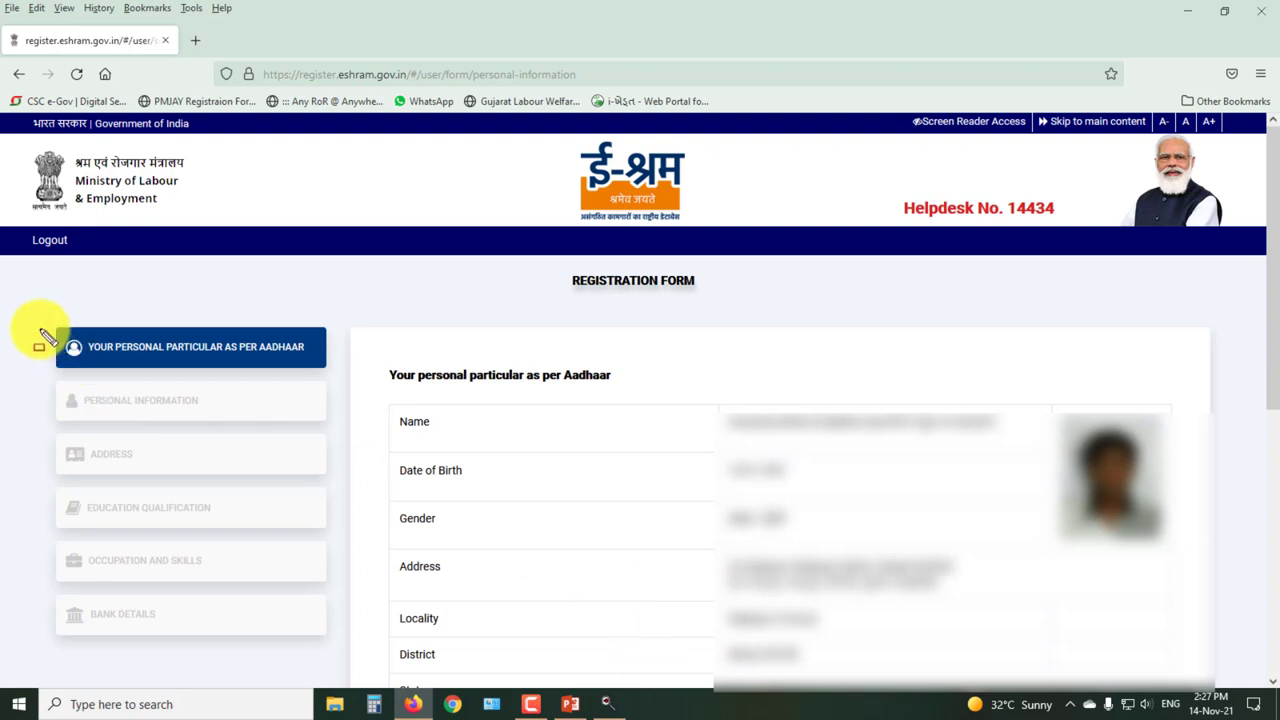
{"action": "mouse_move", "coordinate": [41, 321]}
{"action": "left_mouse_down"}
{"action": "mouse_move", "coordinate": [237, 634]}
{"action": "mouse_move", "coordinate": [340, 648]}
{"action": "left_mouse_up"}
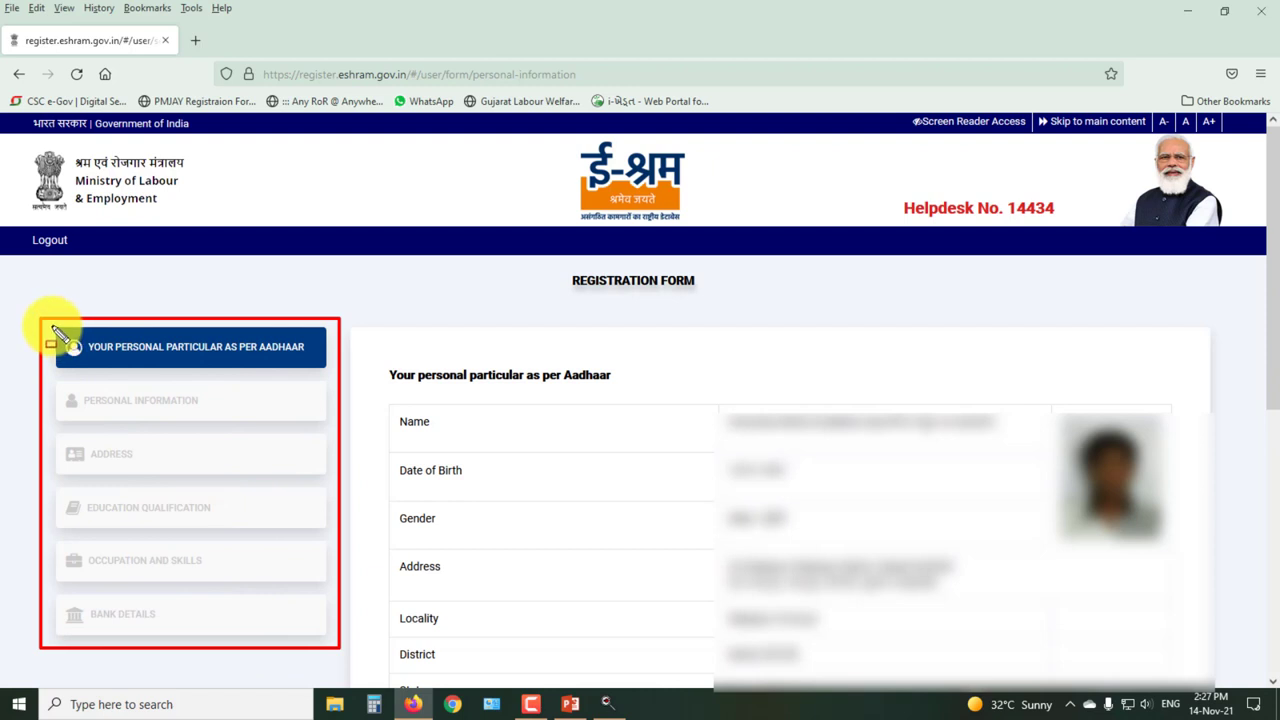
{"action": "mouse_move", "coordinate": [50, 325]}
{"action": "left_mouse_down"}
{"action": "mouse_move", "coordinate": [186, 370]}
{"action": "mouse_move", "coordinate": [320, 366]}
{"action": "left_mouse_up"}
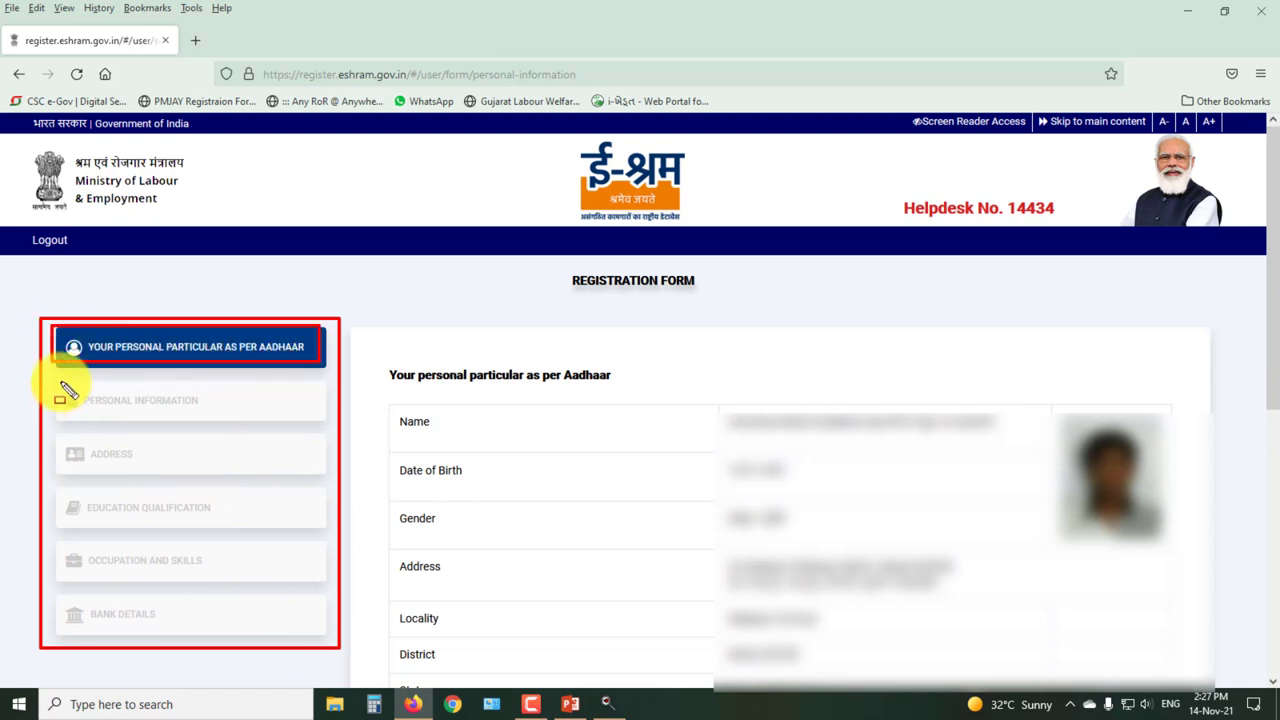
{"action": "mouse_move", "coordinate": [53, 387]}
{"action": "left_mouse_down"}
{"action": "mouse_move", "coordinate": [257, 432]}
{"action": "mouse_move", "coordinate": [324, 421]}
{"action": "left_mouse_up"}
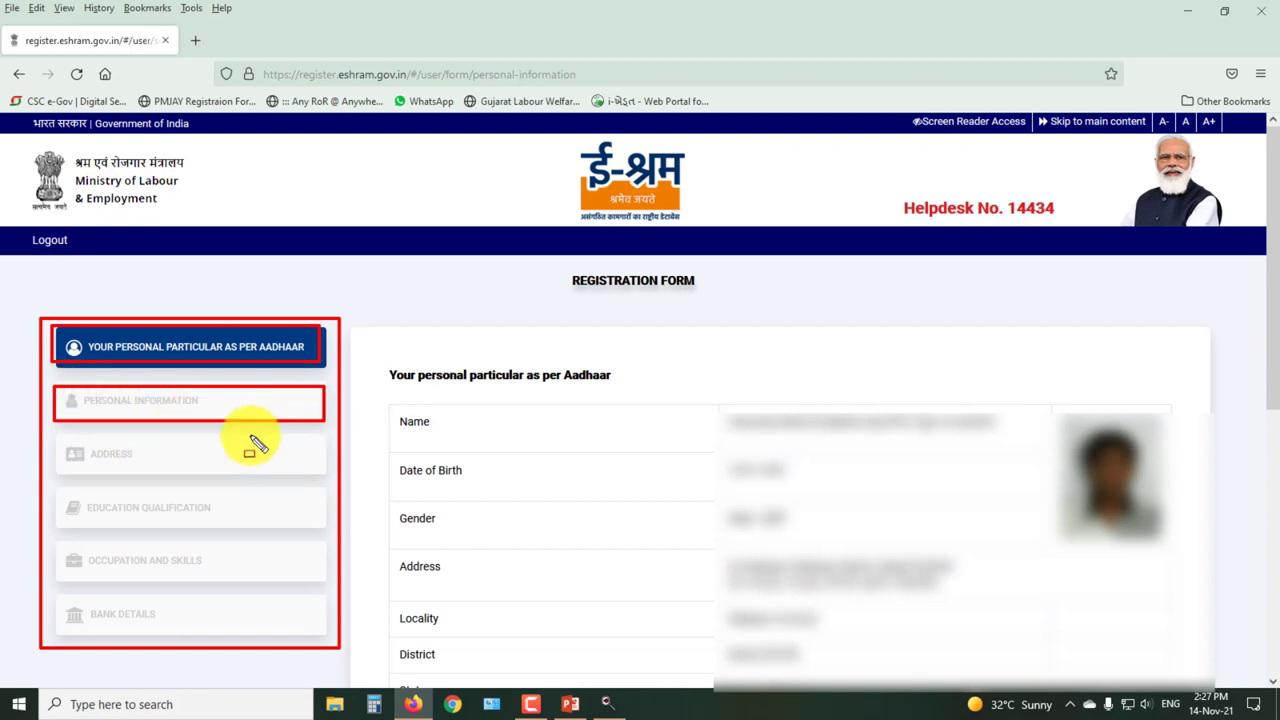
{"action": "mouse_move", "coordinate": [55, 437]}
{"action": "left_mouse_down"}
{"action": "mouse_move", "coordinate": [263, 489]}
{"action": "mouse_move", "coordinate": [324, 474]}
{"action": "left_mouse_up"}
{"action": "mouse_move", "coordinate": [55, 489]}
{"action": "left_mouse_down"}
{"action": "mouse_move", "coordinate": [275, 540]}
{"action": "mouse_move", "coordinate": [323, 529]}
{"action": "left_mouse_up"}
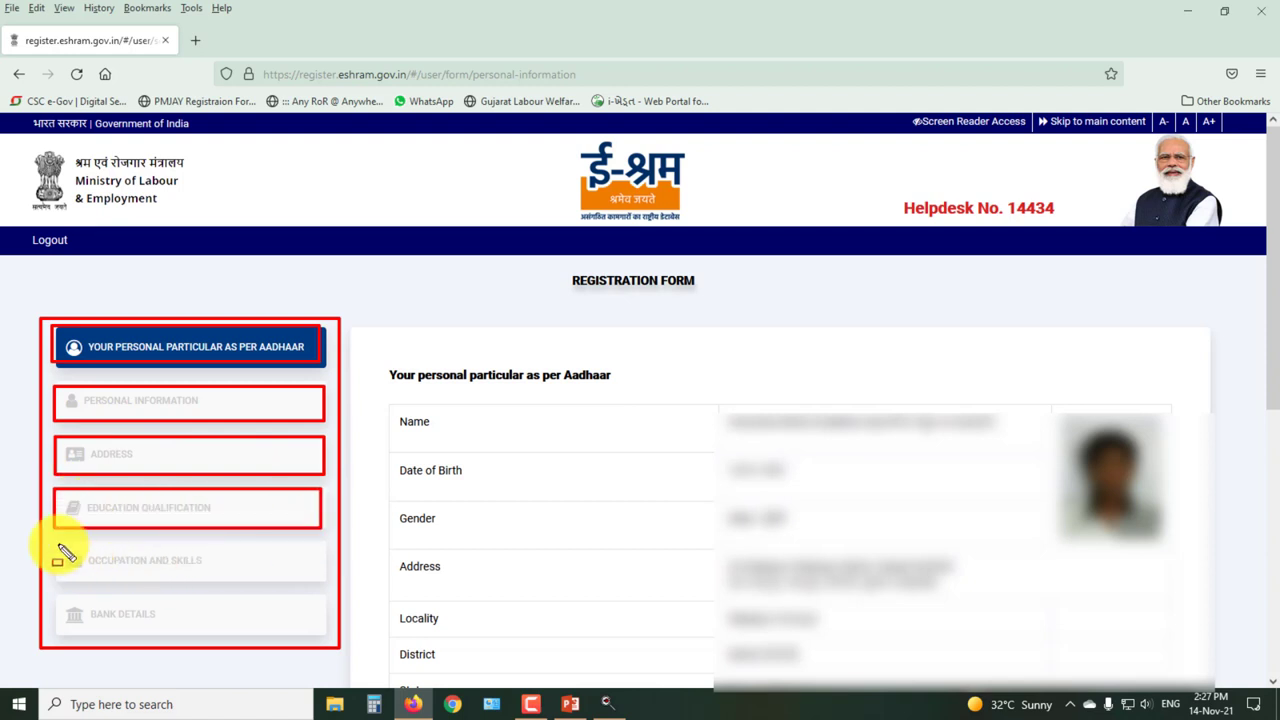
{"action": "mouse_move", "coordinate": [56, 543]}
{"action": "left_mouse_down"}
{"action": "mouse_move", "coordinate": [110, 585]}
{"action": "mouse_move", "coordinate": [255, 600]}
{"action": "mouse_move", "coordinate": [330, 590]}
{"action": "mouse_move", "coordinate": [323, 582]}
{"action": "left_mouse_up"}
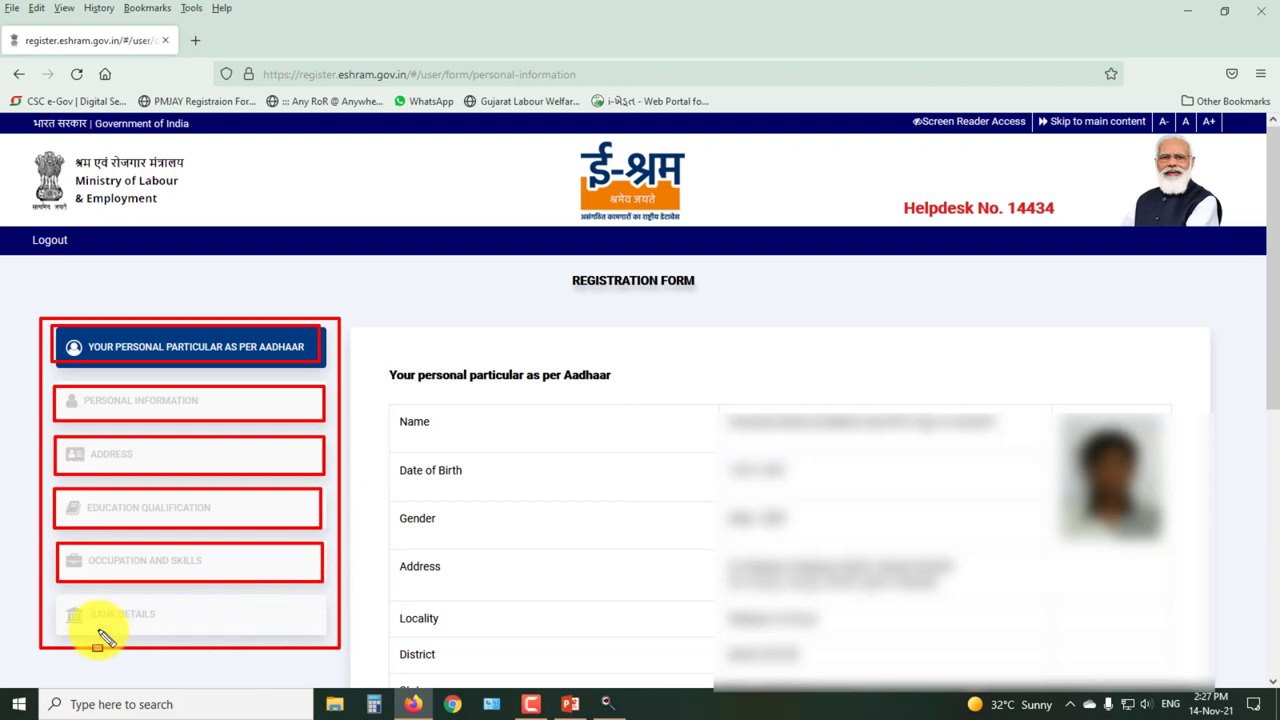
{"action": "mouse_move", "coordinate": [56, 597]}
{"action": "left_mouse_down"}
{"action": "mouse_move", "coordinate": [158, 632]}
{"action": "mouse_move", "coordinate": [304, 628]}
{"action": "mouse_move", "coordinate": [328, 640]}
{"action": "left_mouse_up"}
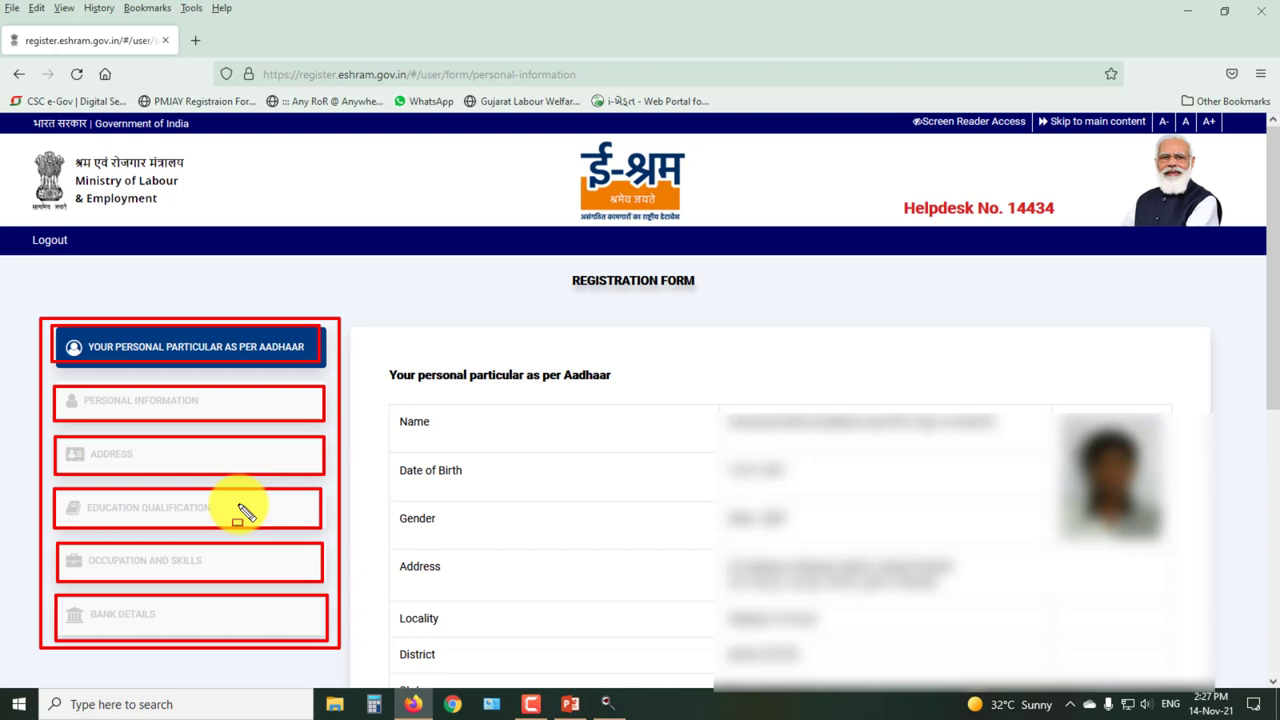
{"action": "key", "text": "Escape"}
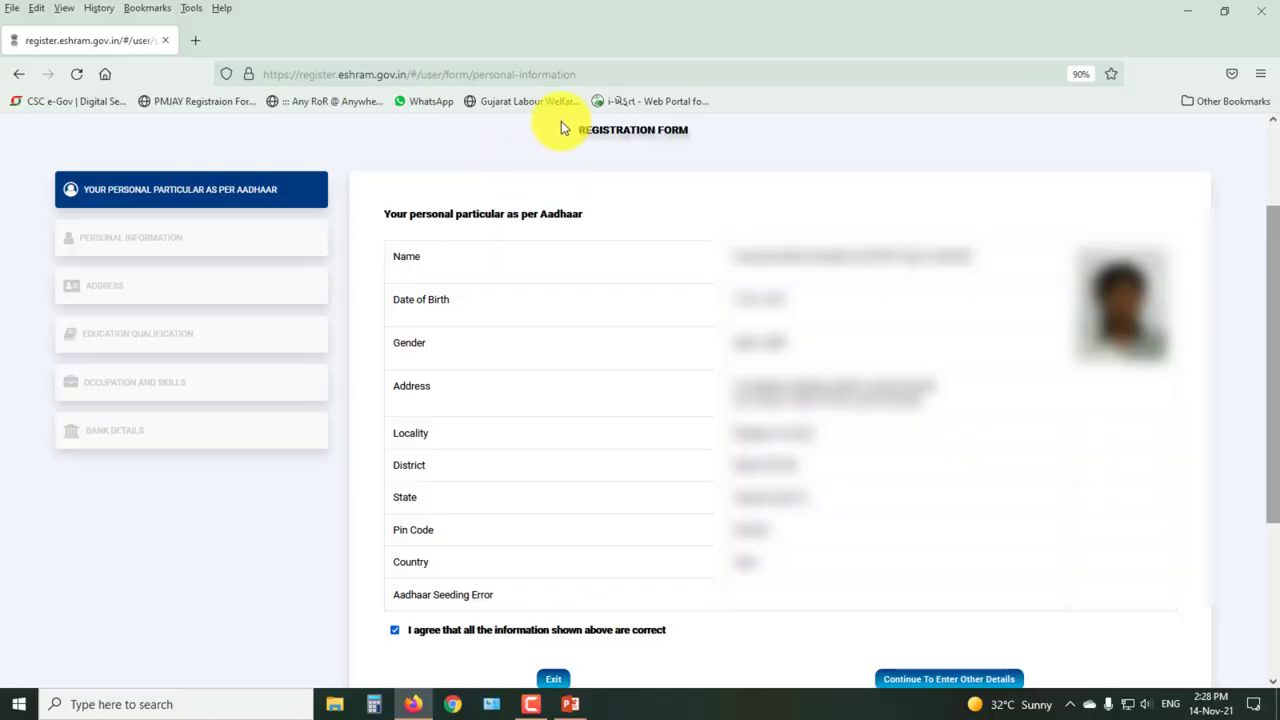
{"action": "left_click_drag", "start_coordinate": [561, 121], "coordinate": [752, 152]}
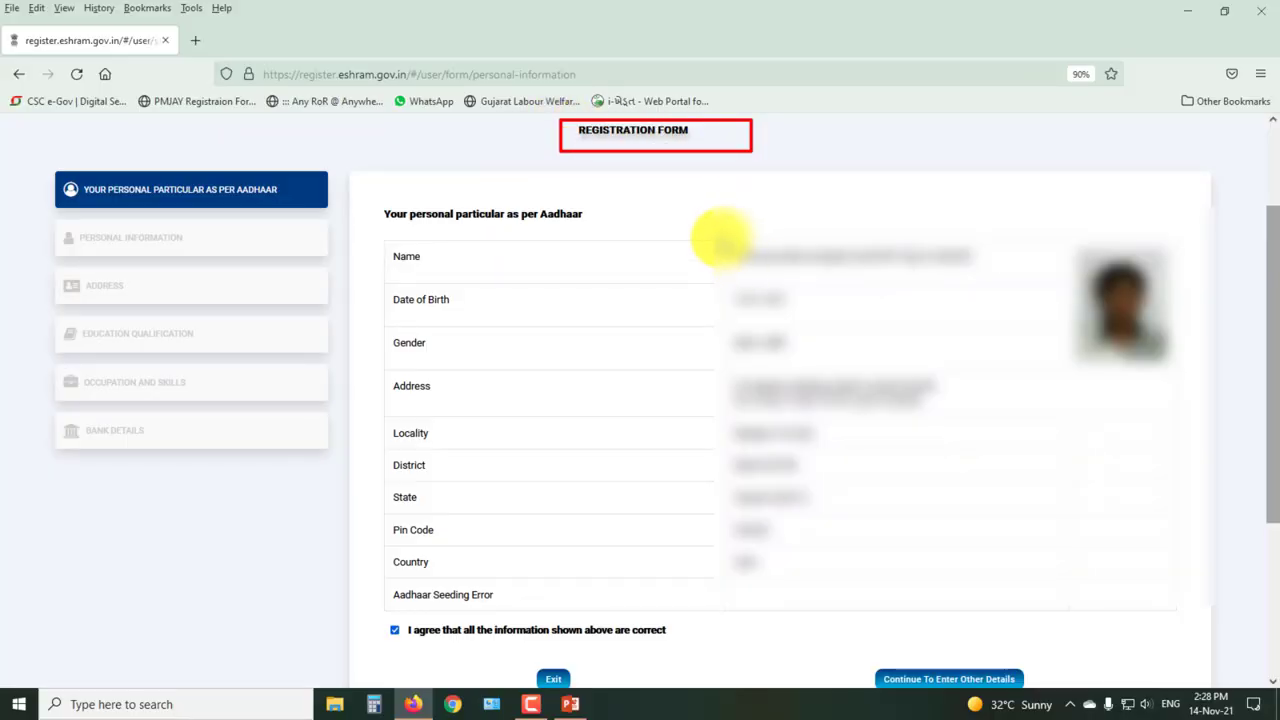
{"action": "mouse_move", "coordinate": [712, 240]}
{"action": "left_mouse_down"}
{"action": "mouse_move", "coordinate": [894, 414]}
{"action": "mouse_move", "coordinate": [1180, 586]}
{"action": "mouse_move", "coordinate": [1188, 626]}
{"action": "left_mouse_up"}
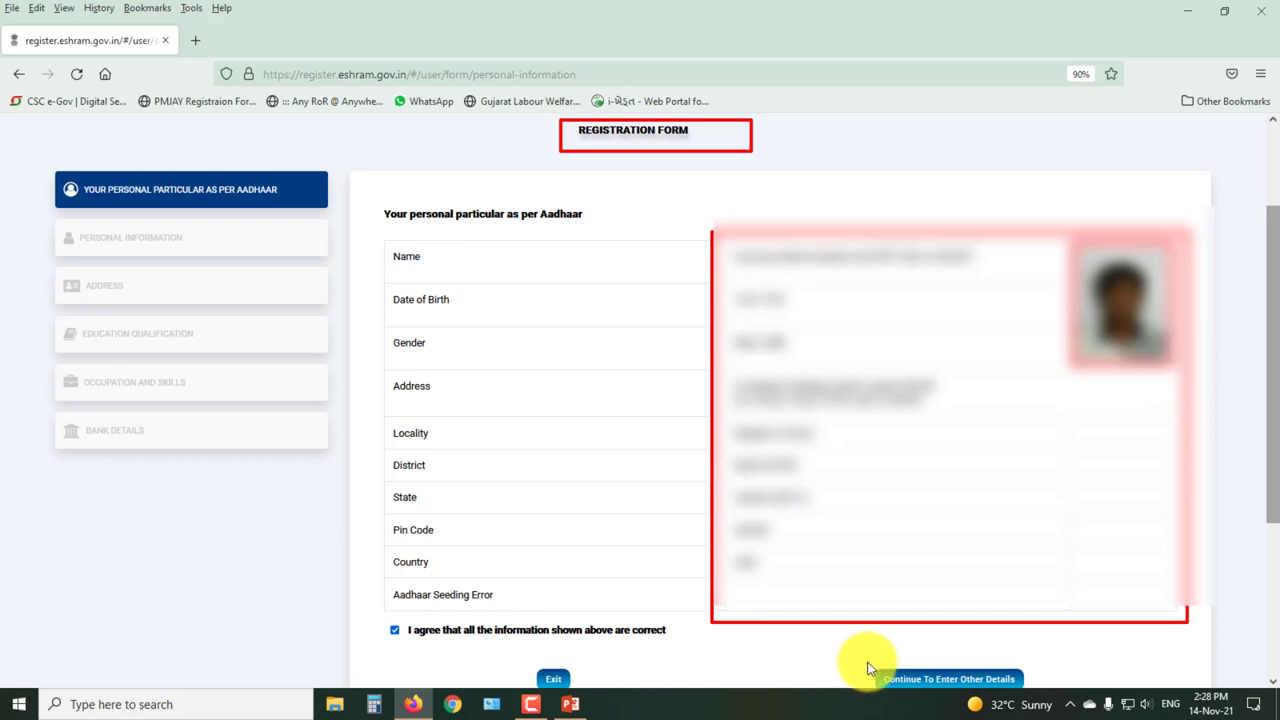
{"action": "mouse_move", "coordinate": [861, 655]}
{"action": "left_mouse_down"}
{"action": "mouse_move", "coordinate": [908, 686]}
{"action": "mouse_move", "coordinate": [1027, 693]}
{"action": "left_mouse_up"}
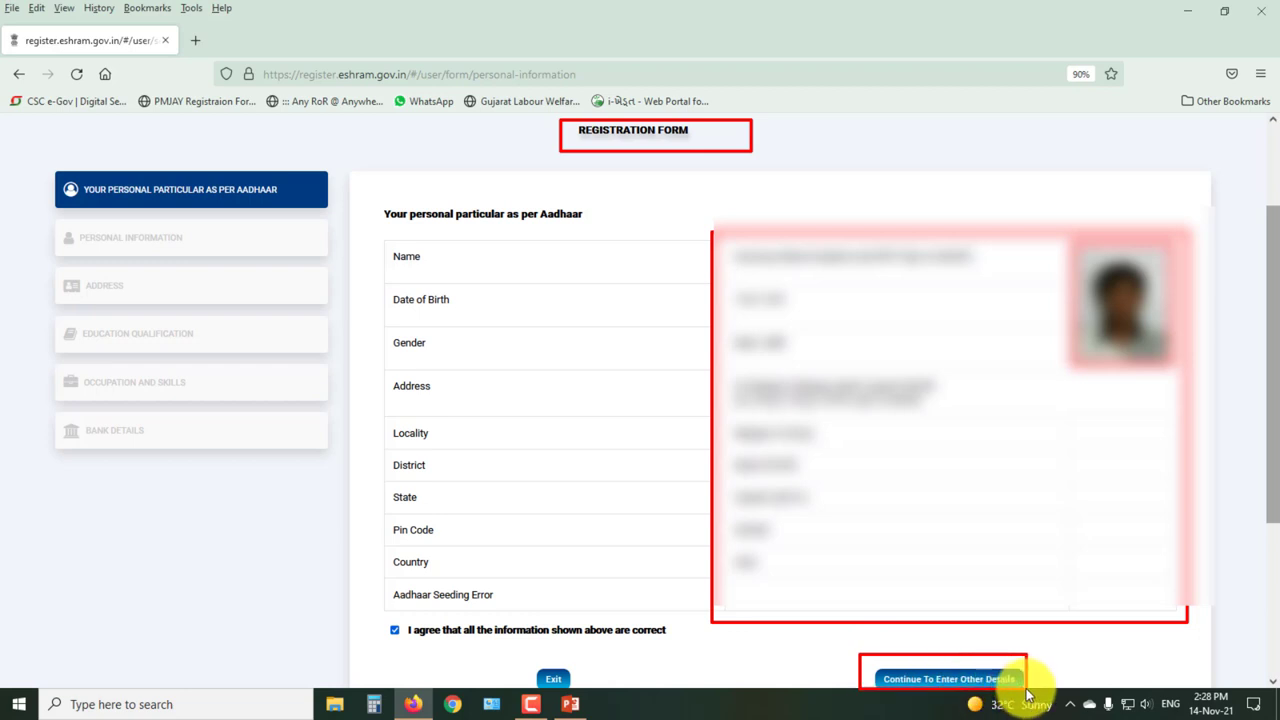
{"action": "key", "text": "Escape"}
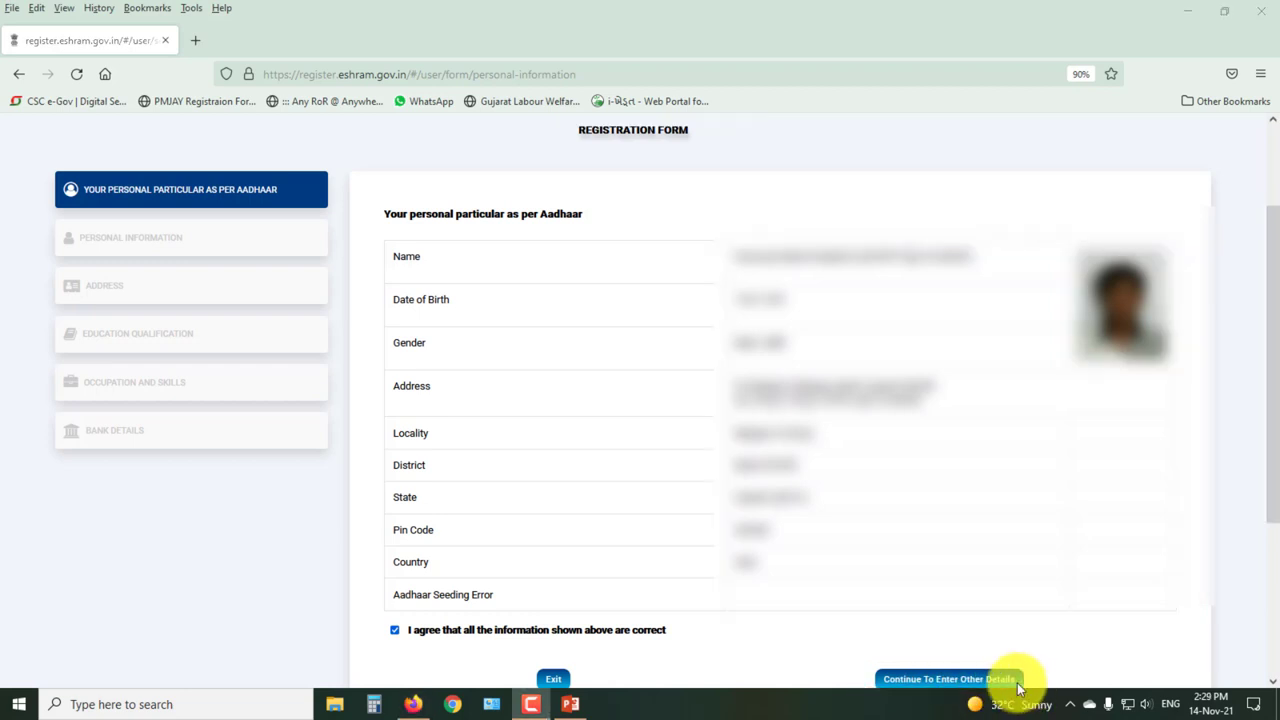
Step: Review the personal information fields and set Differently Abled to Yes
{"action": "left_click", "coordinate": [943, 678]}
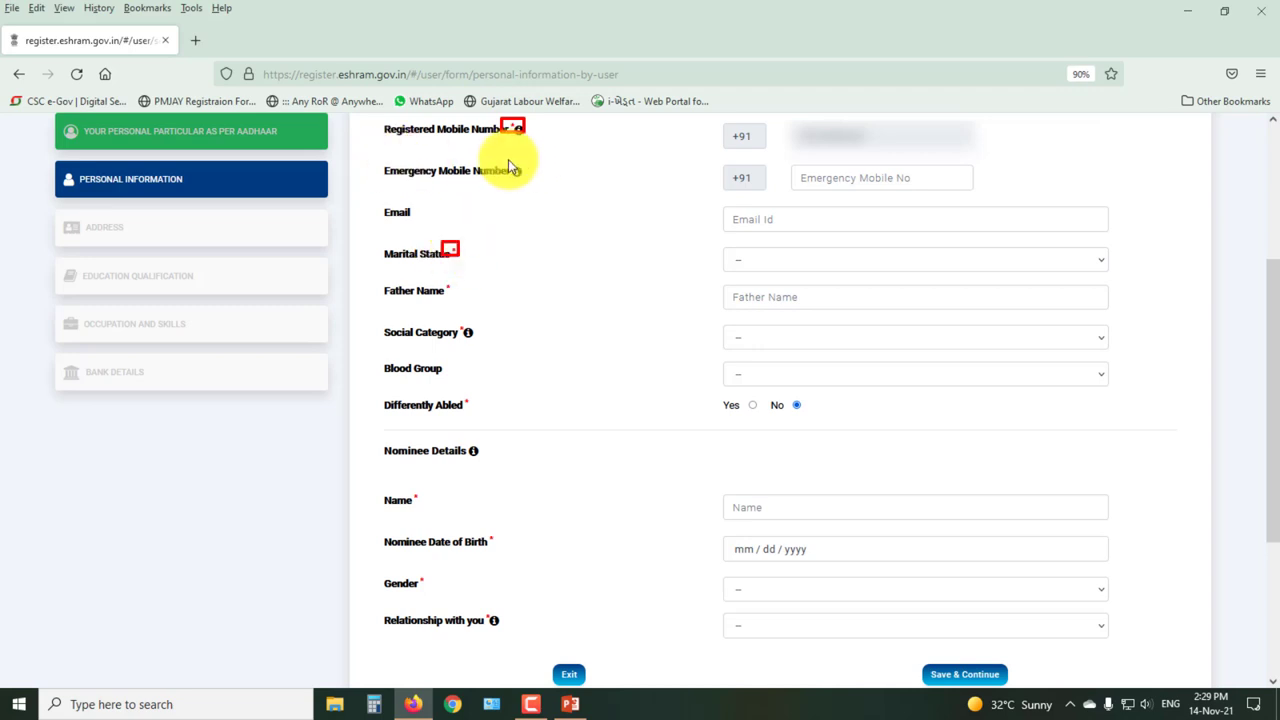
{"action": "left_click_drag", "start_coordinate": [509, 165], "coordinate": [513, 173]}
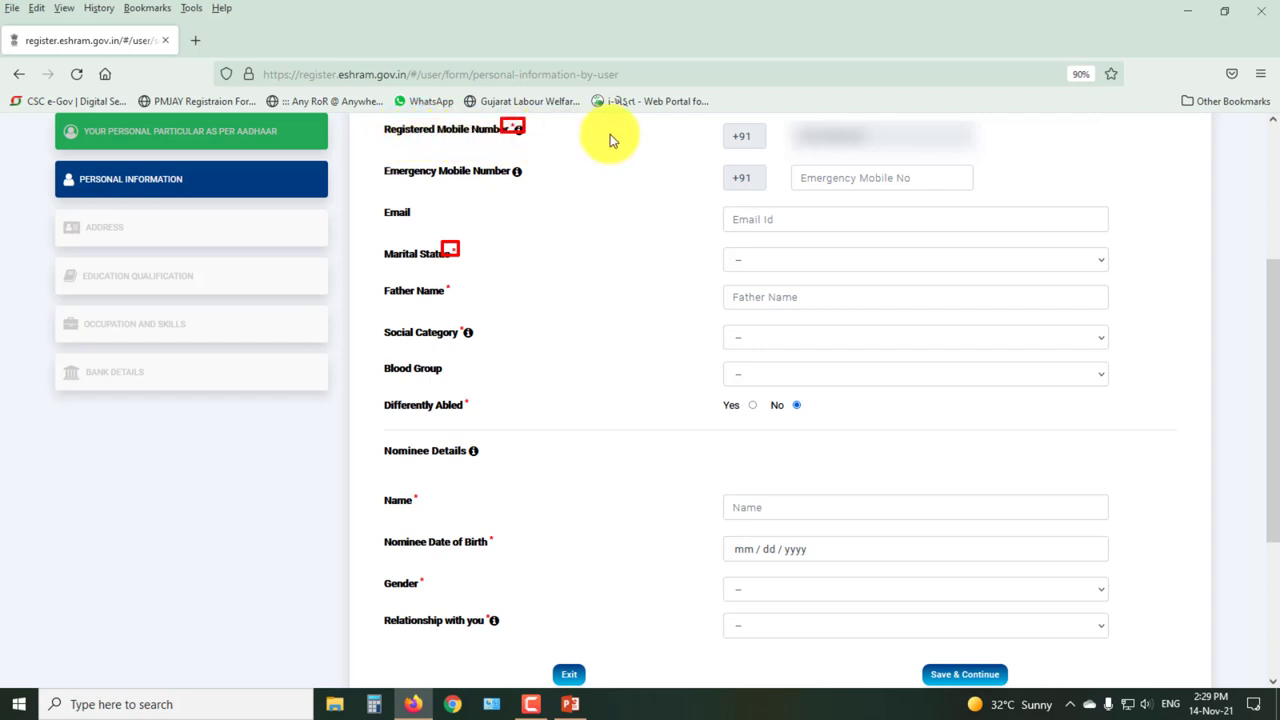
{"action": "left_click_drag", "start_coordinate": [782, 118], "coordinate": [997, 163]}
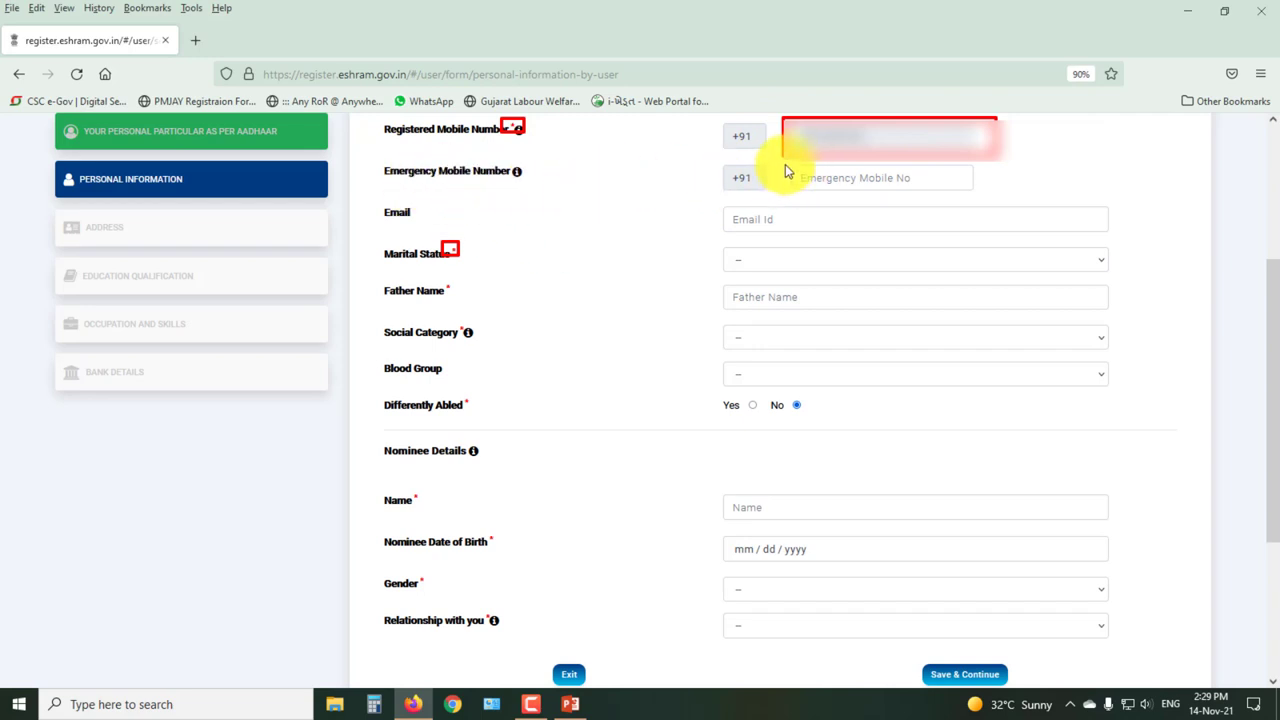
{"action": "left_click_drag", "start_coordinate": [785, 165], "coordinate": [993, 193]}
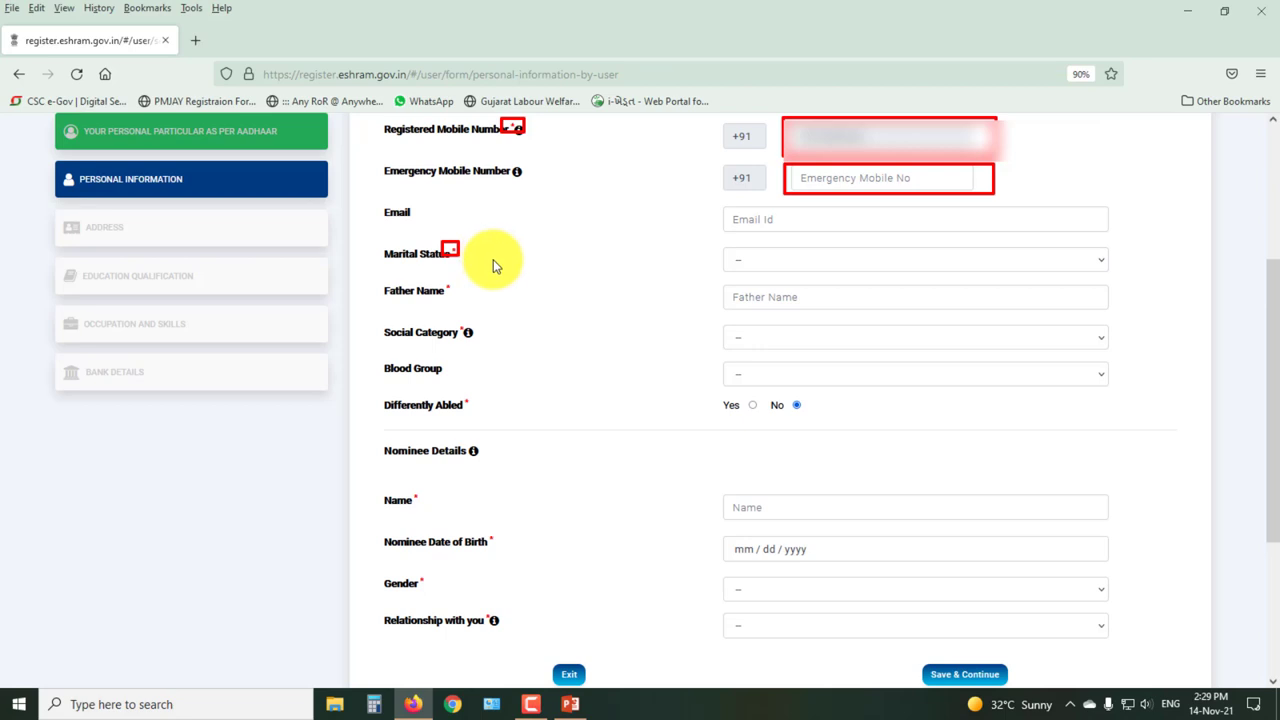
{"action": "key", "text": "e"}
{"action": "mouse_move", "coordinate": [717, 244]}
{"action": "left_mouse_down"}
{"action": "mouse_move", "coordinate": [1240, 274]}
{"action": "mouse_move", "coordinate": [1114, 279]}
{"action": "left_mouse_up"}
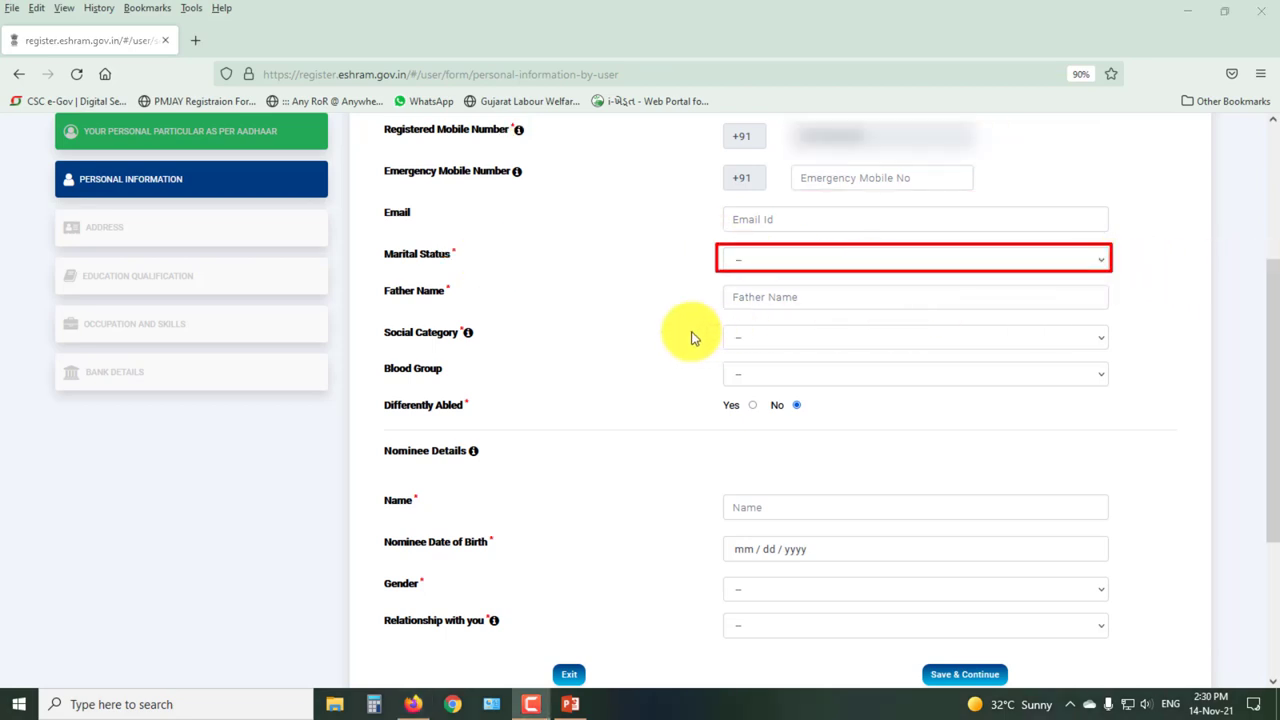
{"action": "mouse_move", "coordinate": [722, 286]}
{"action": "left_mouse_down"}
{"action": "mouse_move", "coordinate": [871, 323]}
{"action": "mouse_move", "coordinate": [1131, 329]}
{"action": "mouse_move", "coordinate": [1094, 309]}
{"action": "mouse_move", "coordinate": [1116, 307]}
{"action": "left_mouse_up"}
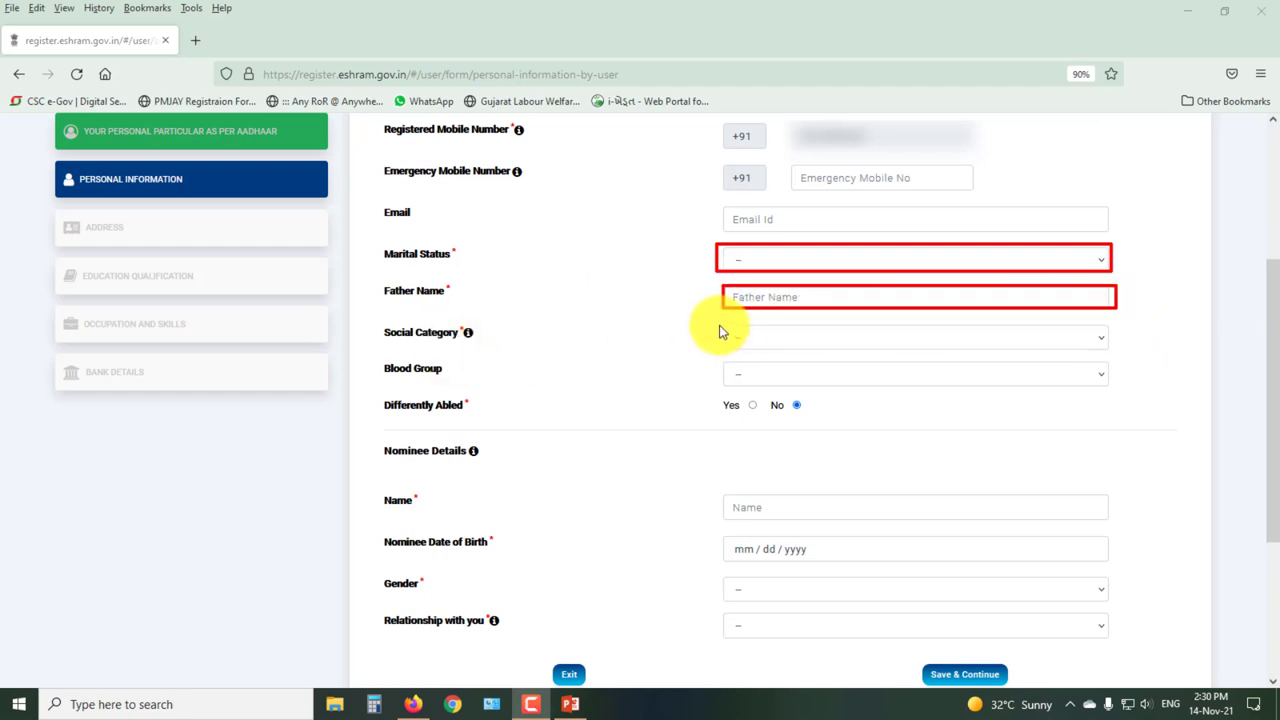
{"action": "mouse_move", "coordinate": [737, 336]}
{"action": "left_mouse_down"}
{"action": "mouse_move", "coordinate": [963, 354]}
{"action": "mouse_move", "coordinate": [1106, 347]}
{"action": "left_mouse_up"}
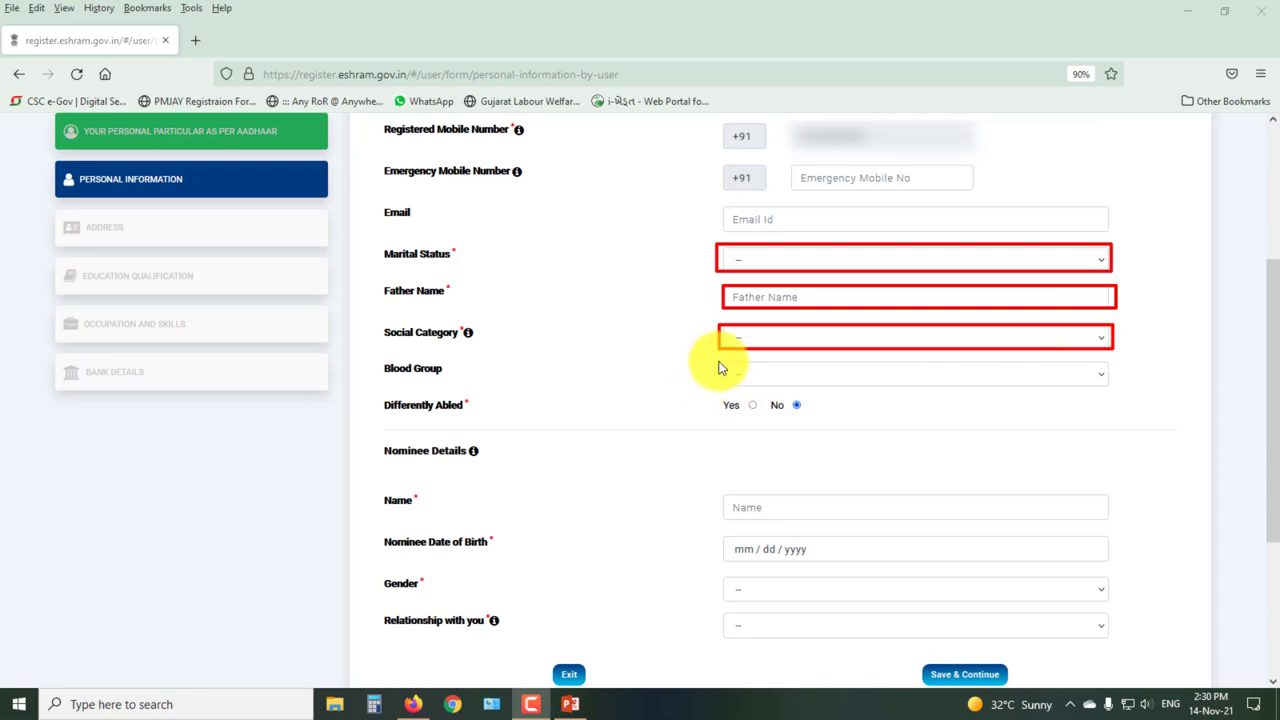
{"action": "mouse_move", "coordinate": [718, 361]}
{"action": "left_mouse_down"}
{"action": "mouse_move", "coordinate": [751, 380]}
{"action": "mouse_move", "coordinate": [1116, 392]}
{"action": "left_mouse_up"}
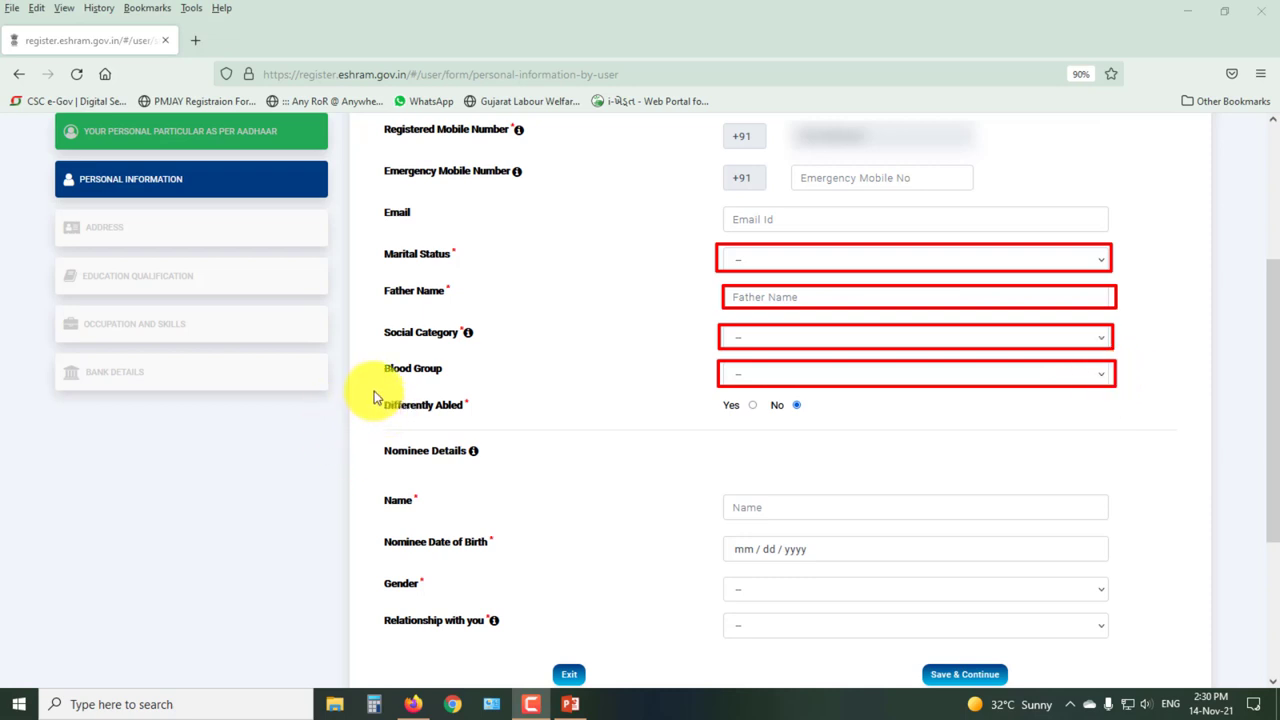
{"action": "left_click_drag", "start_coordinate": [376, 390], "coordinate": [472, 420]}
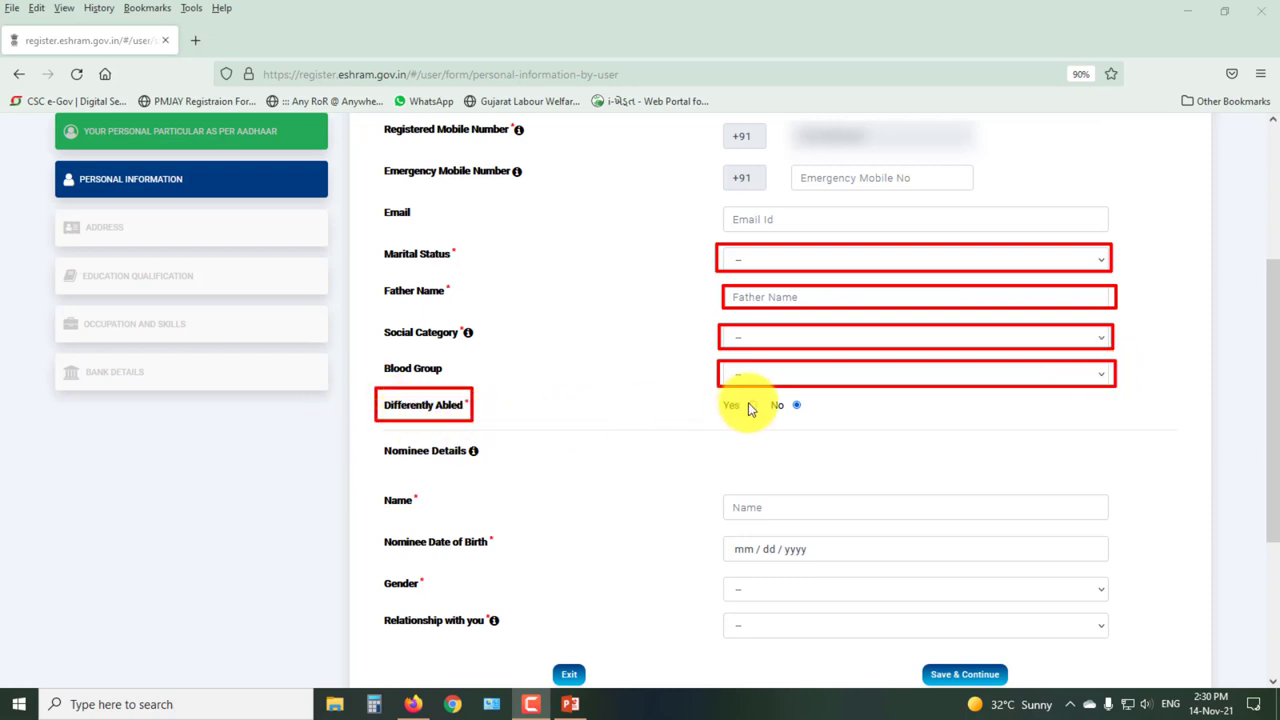
{"action": "left_click_drag", "start_coordinate": [765, 397], "coordinate": [791, 413]}
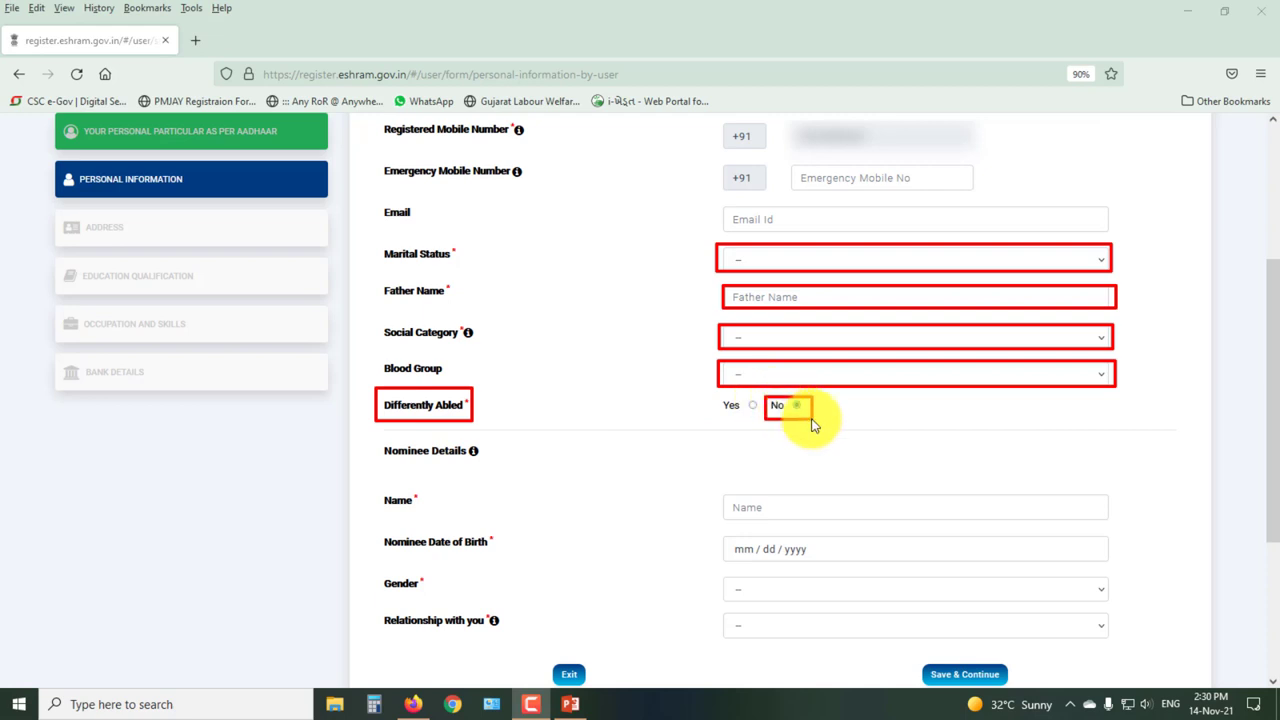
{"action": "left_click", "coordinate": [752, 406]}
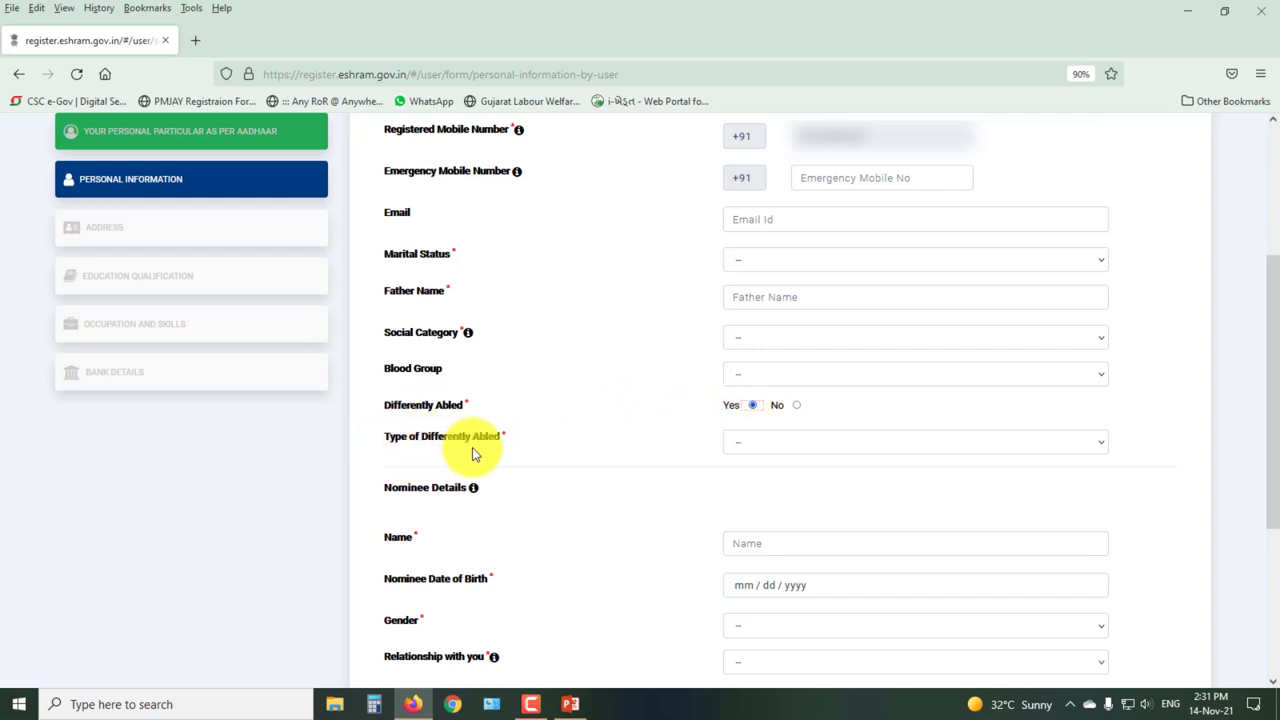
Step: View the disability type options, then switch Differently Abled back to No
{"action": "left_click", "coordinate": [1101, 442]}
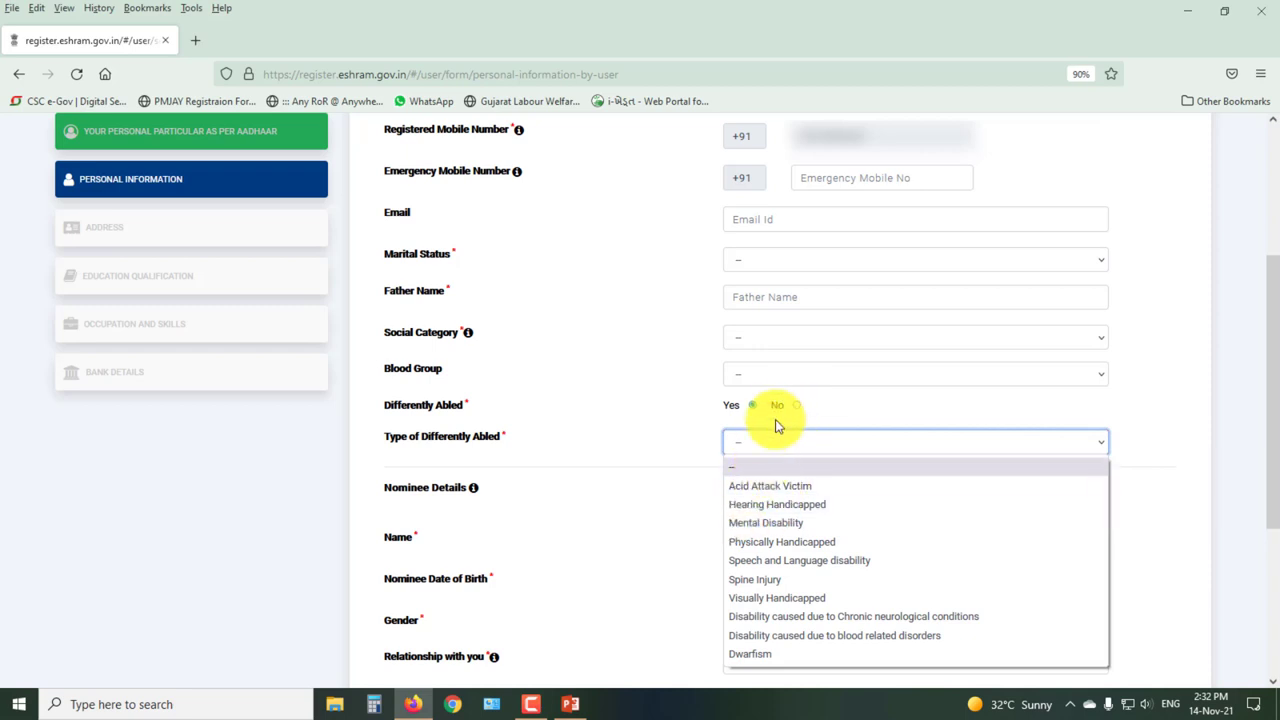
{"action": "left_click", "coordinate": [796, 406]}
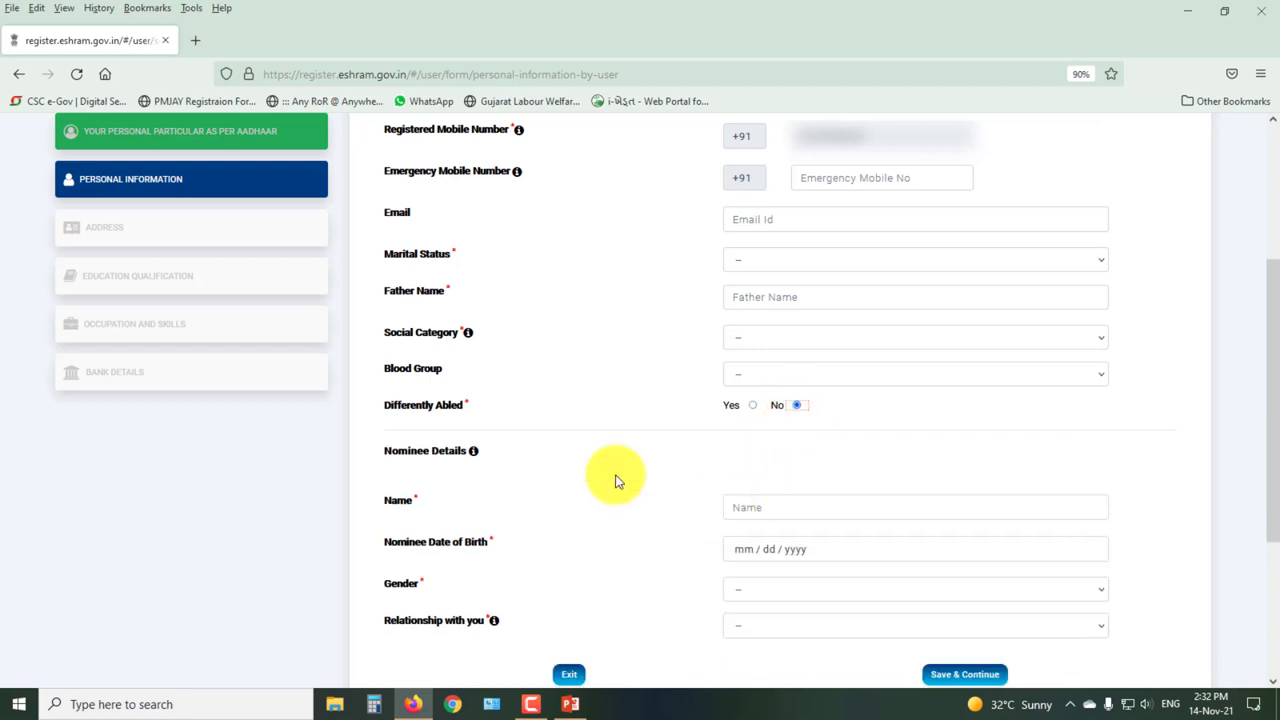
Step: Fill in OBC category with its certificate, blood group A+ and nominee details, then save
{"action": "left_click_drag", "start_coordinate": [360, 428], "coordinate": [551, 463]}
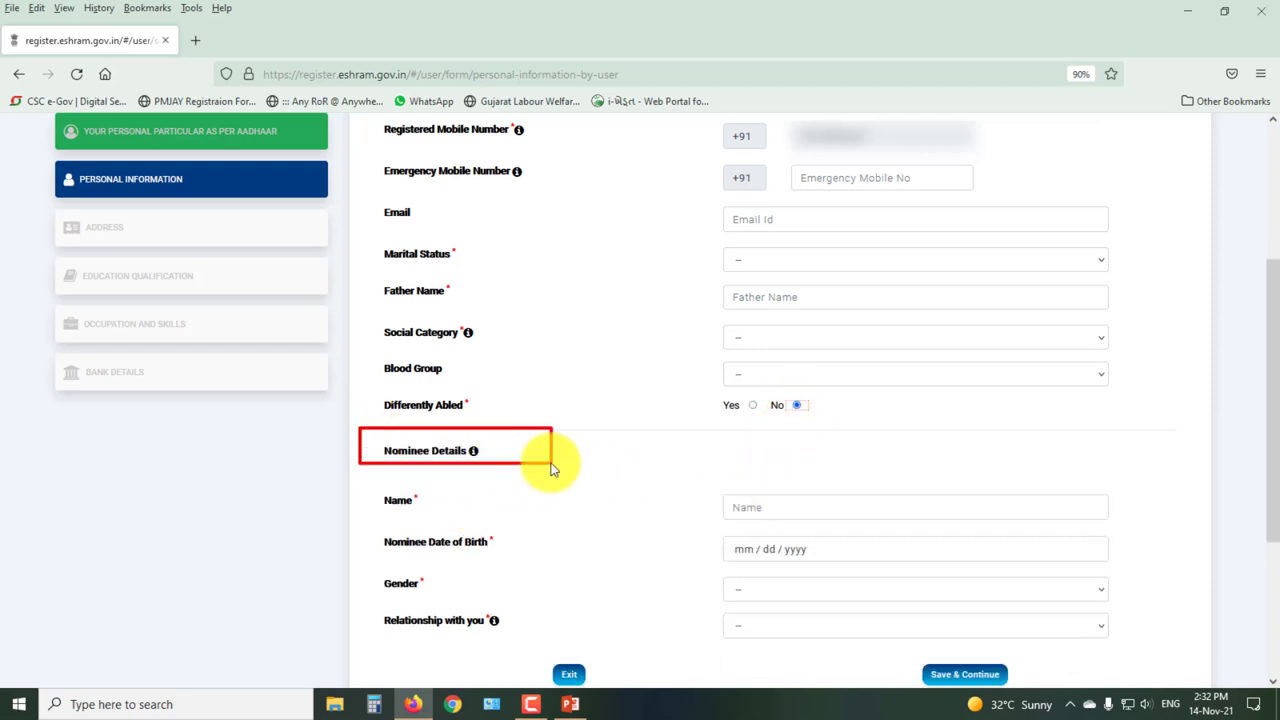
{"action": "mouse_move", "coordinate": [717, 491]}
{"action": "left_mouse_down"}
{"action": "mouse_move", "coordinate": [826, 517]}
{"action": "mouse_move", "coordinate": [1114, 518]}
{"action": "left_mouse_up"}
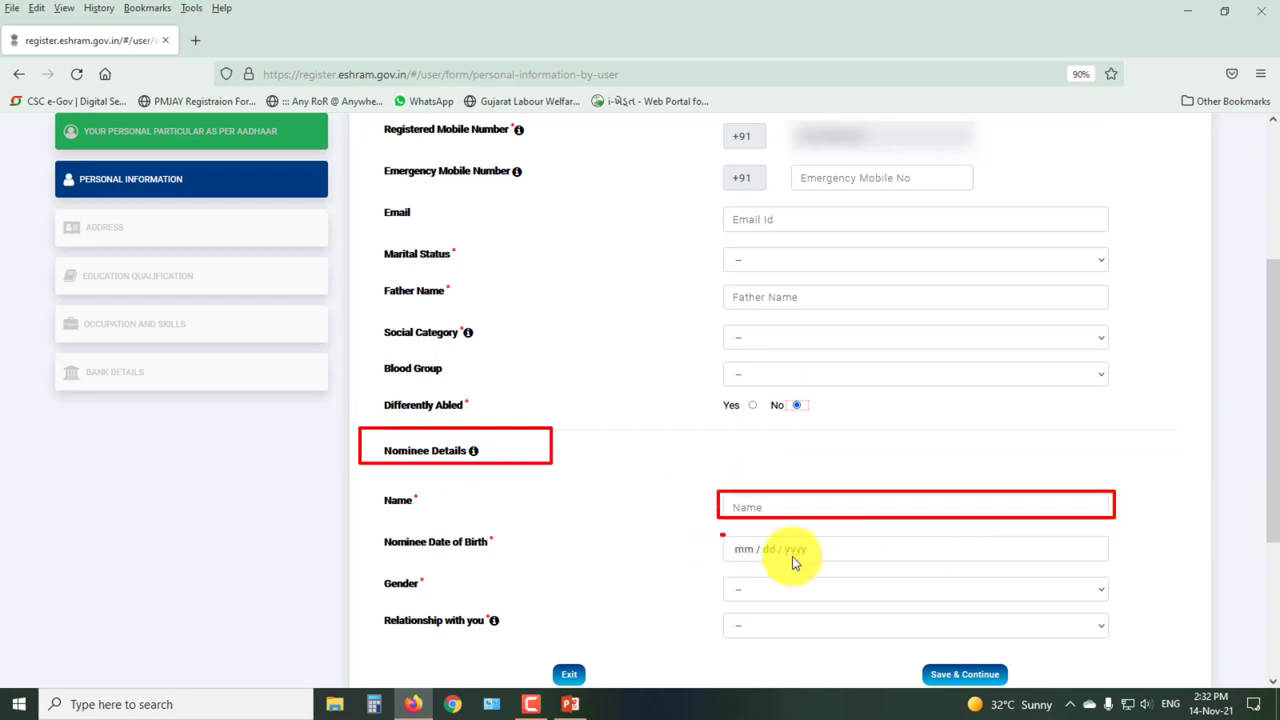
{"action": "mouse_move", "coordinate": [720, 535]}
{"action": "left_mouse_down"}
{"action": "mouse_move", "coordinate": [1063, 571]}
{"action": "mouse_move", "coordinate": [1107, 561]}
{"action": "left_mouse_up"}
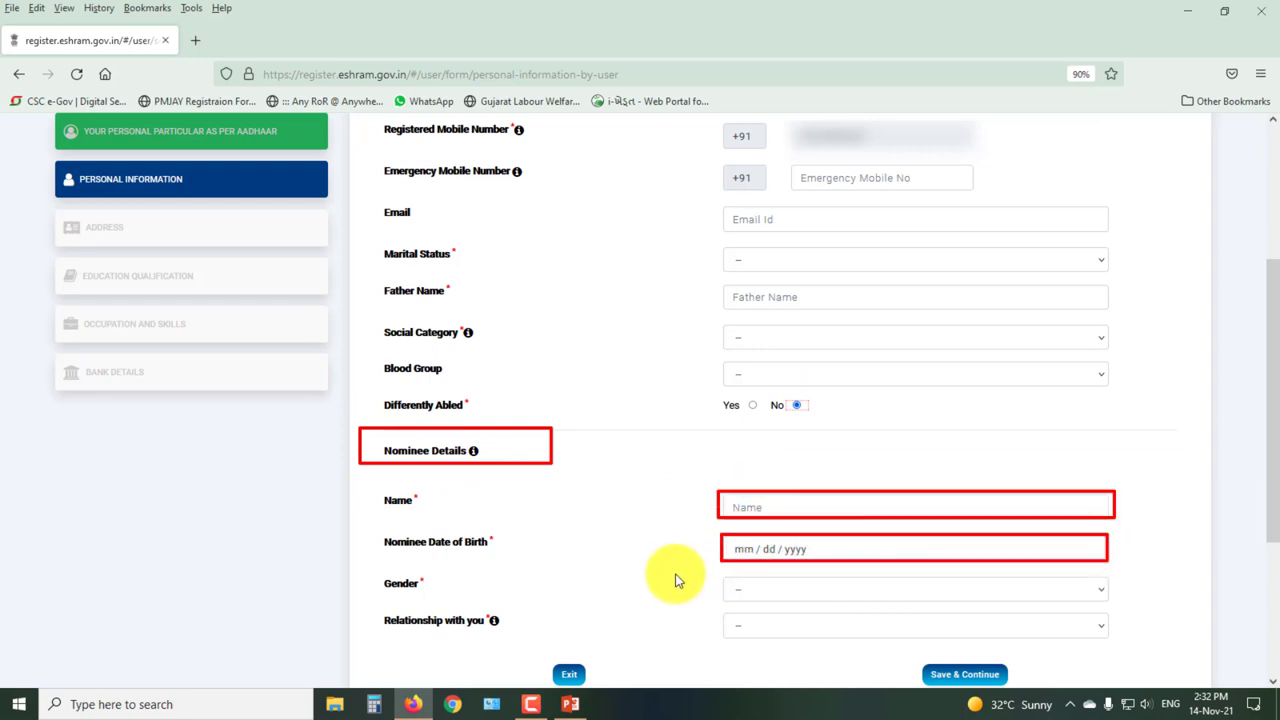
{"action": "left_click_drag", "start_coordinate": [722, 574], "coordinate": [1108, 604]}
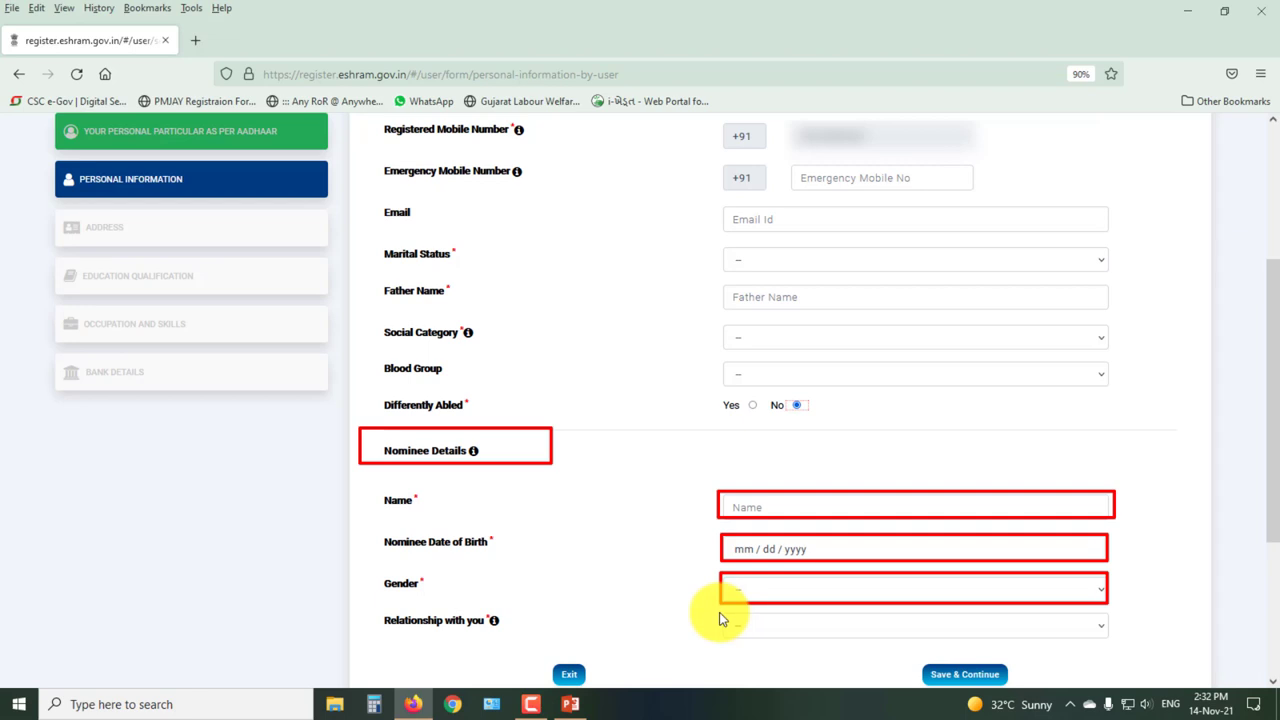
{"action": "mouse_move", "coordinate": [719, 612]}
{"action": "left_mouse_down"}
{"action": "mouse_move", "coordinate": [766, 634]}
{"action": "mouse_move", "coordinate": [1111, 650]}
{"action": "left_mouse_up"}
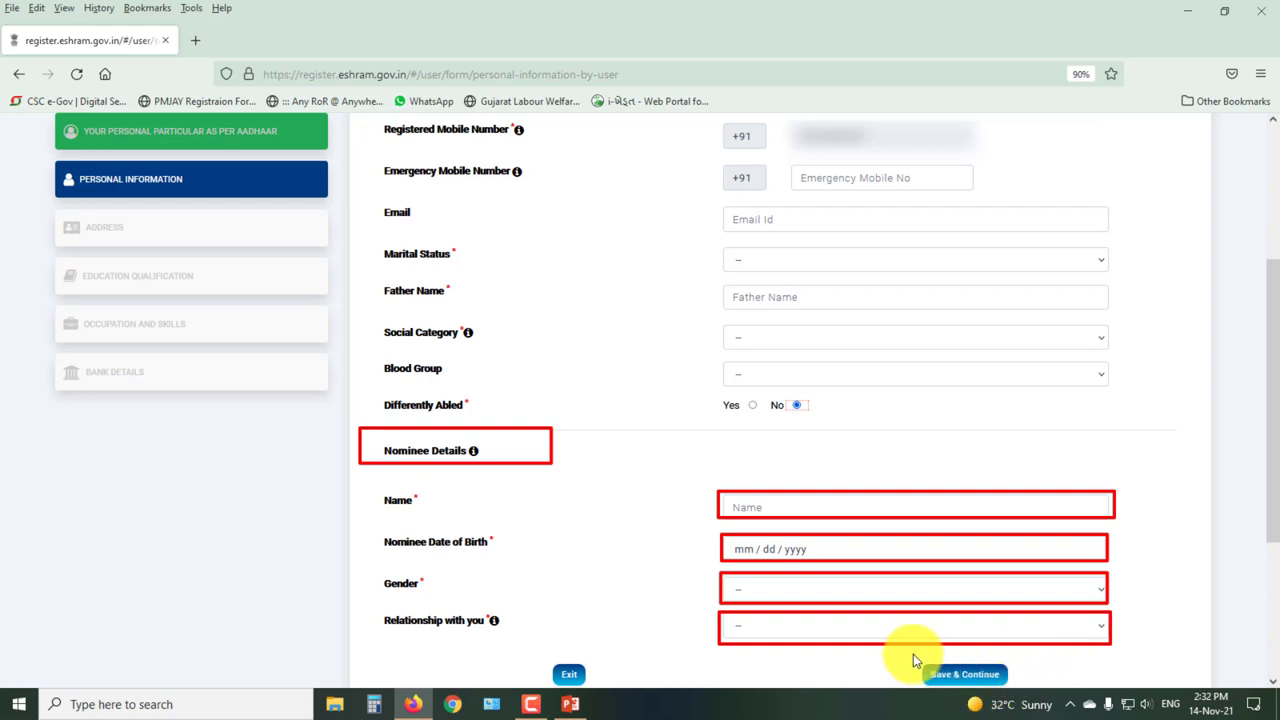
{"action": "left_click_drag", "start_coordinate": [913, 655], "coordinate": [1012, 688]}
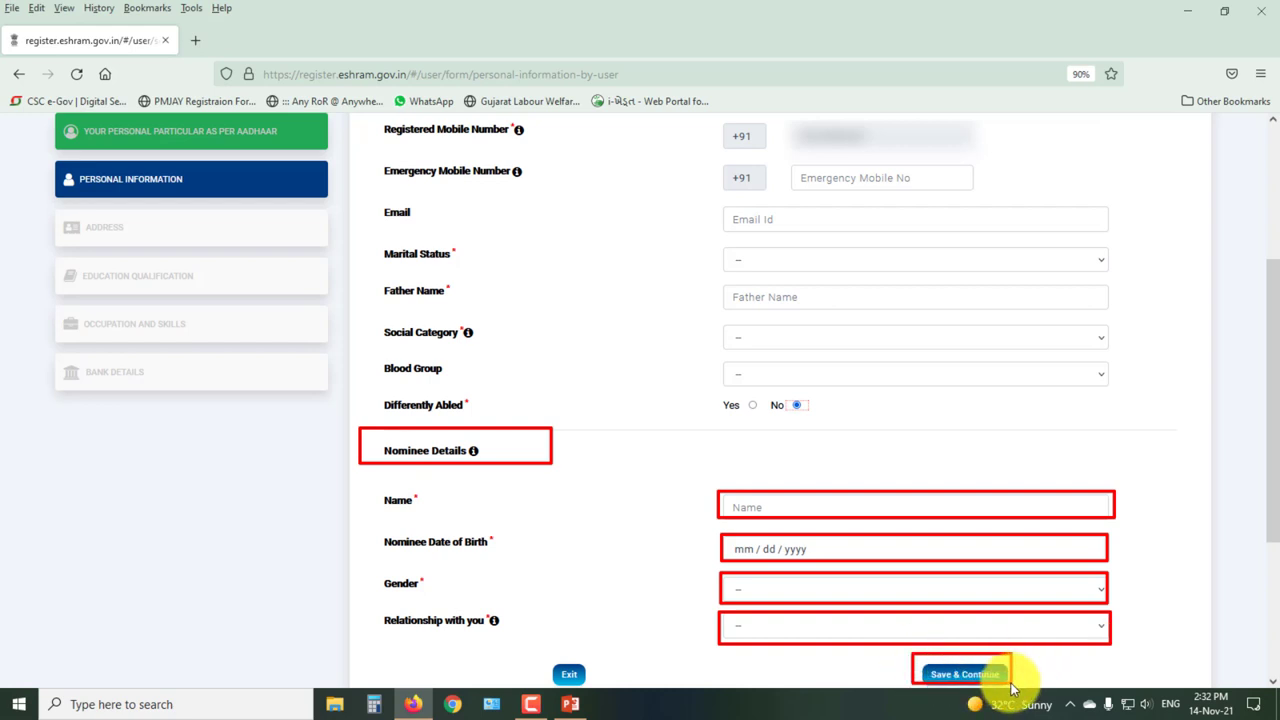
{"action": "key", "text": "Escape"}
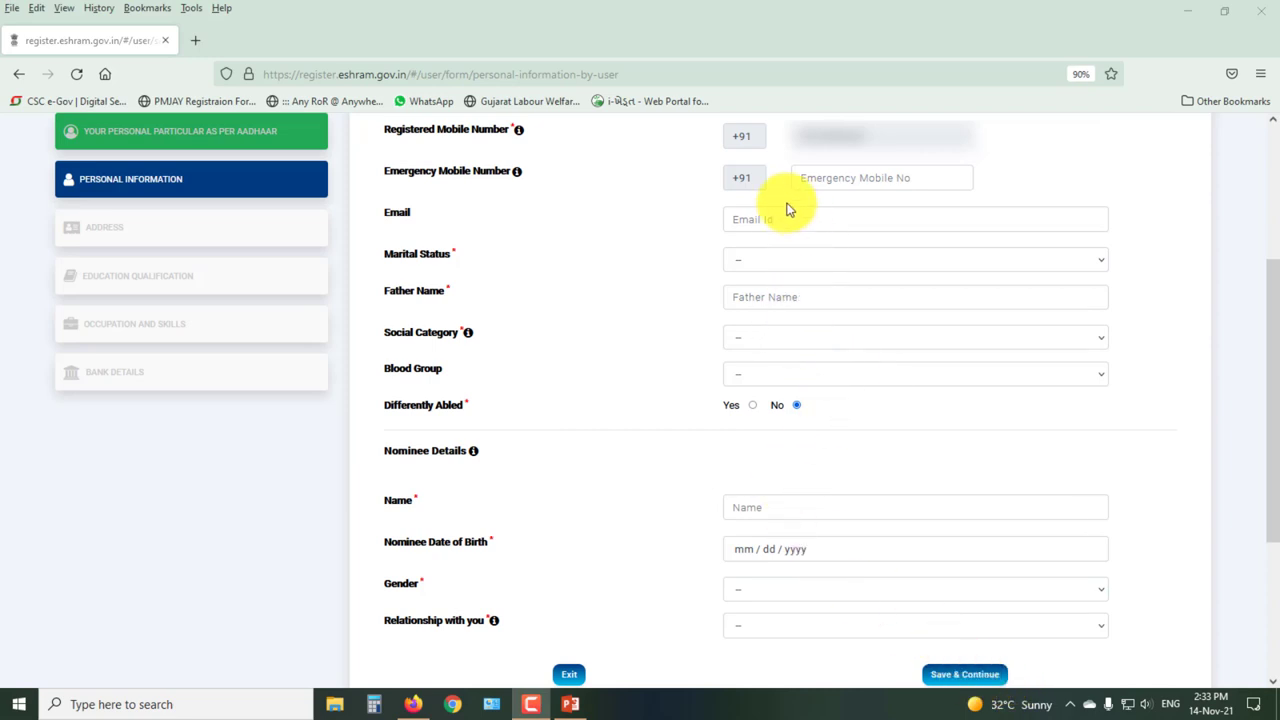
{"action": "left_click", "coordinate": [765, 223]}
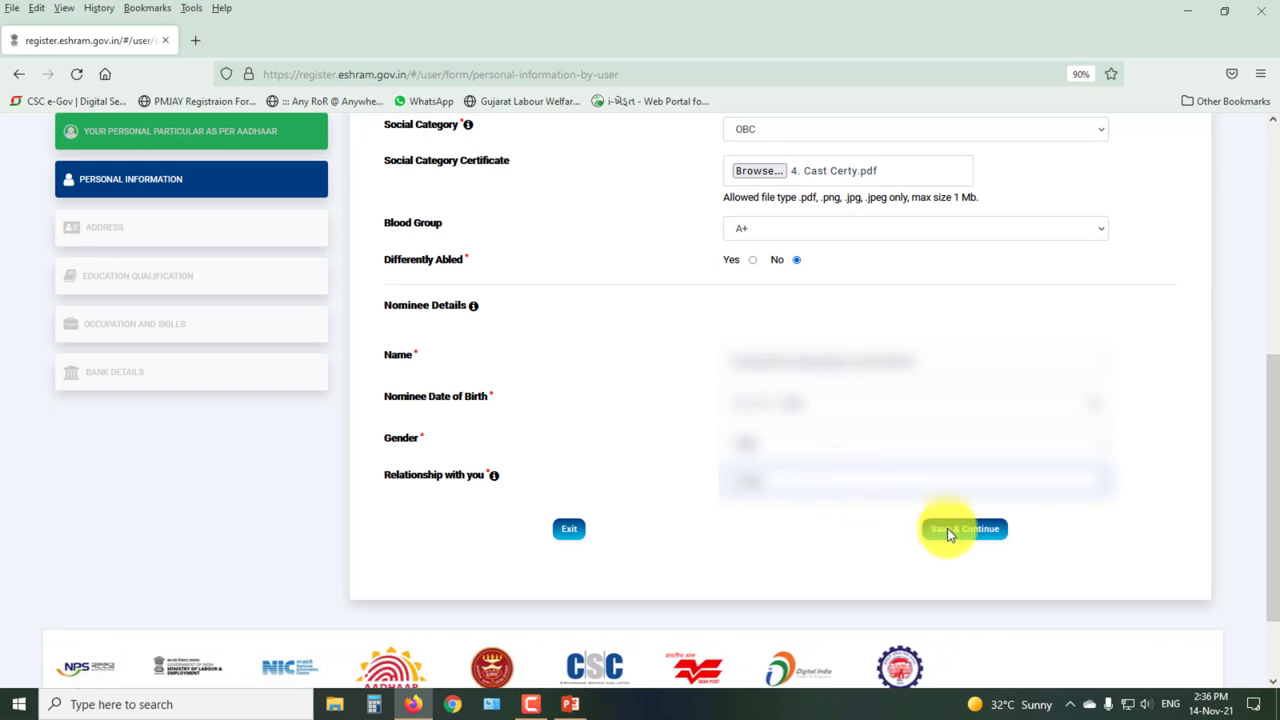
{"action": "left_click", "coordinate": [949, 530]}
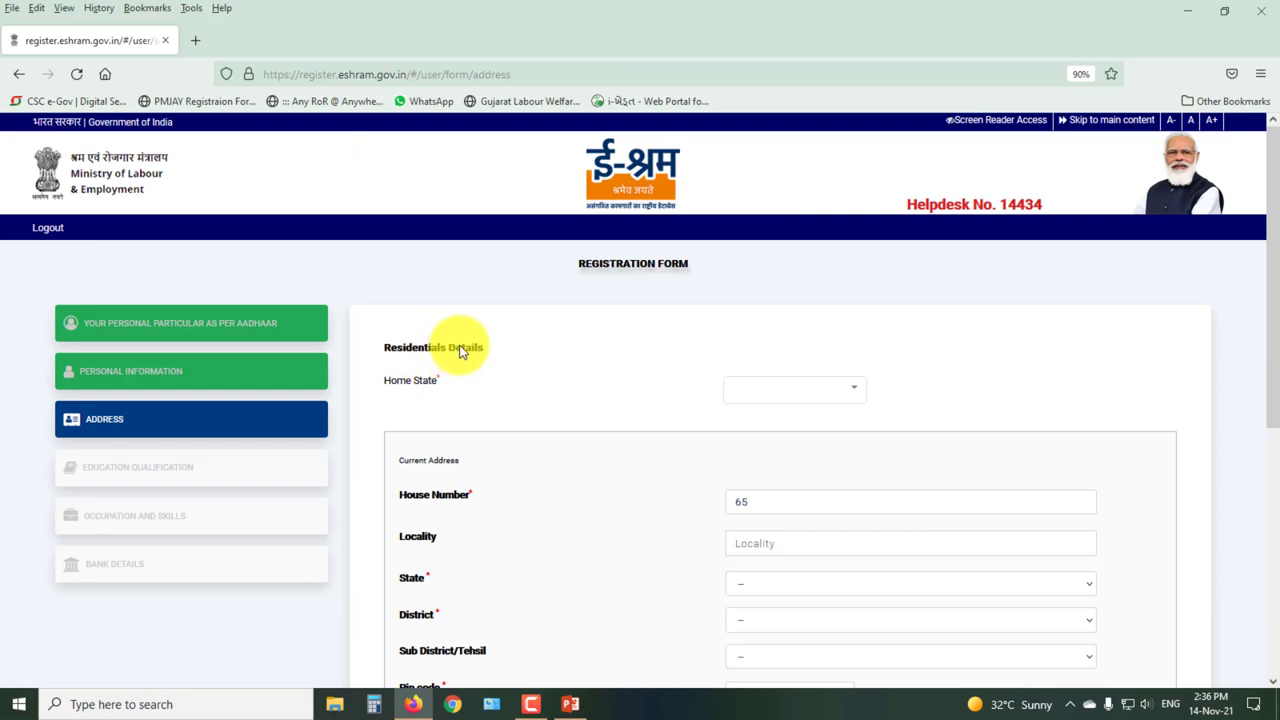
Step: Choose GUJARAT as the Home State on the Address form
{"action": "scroll", "coordinate": [158, 340], "scroll_direction": "down", "scroll_amount": 2}
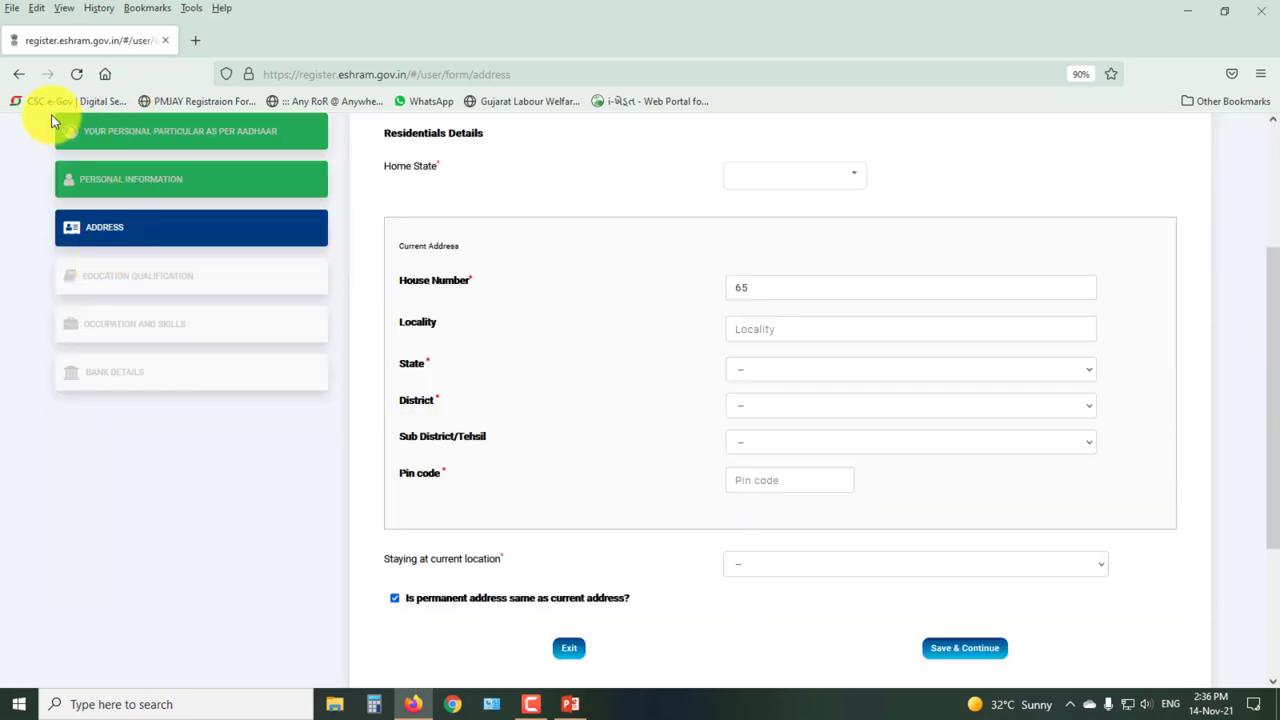
{"action": "mouse_move", "coordinate": [52, 117]}
{"action": "left_mouse_down"}
{"action": "mouse_move", "coordinate": [95, 134]}
{"action": "mouse_move", "coordinate": [330, 148]}
{"action": "left_mouse_up"}
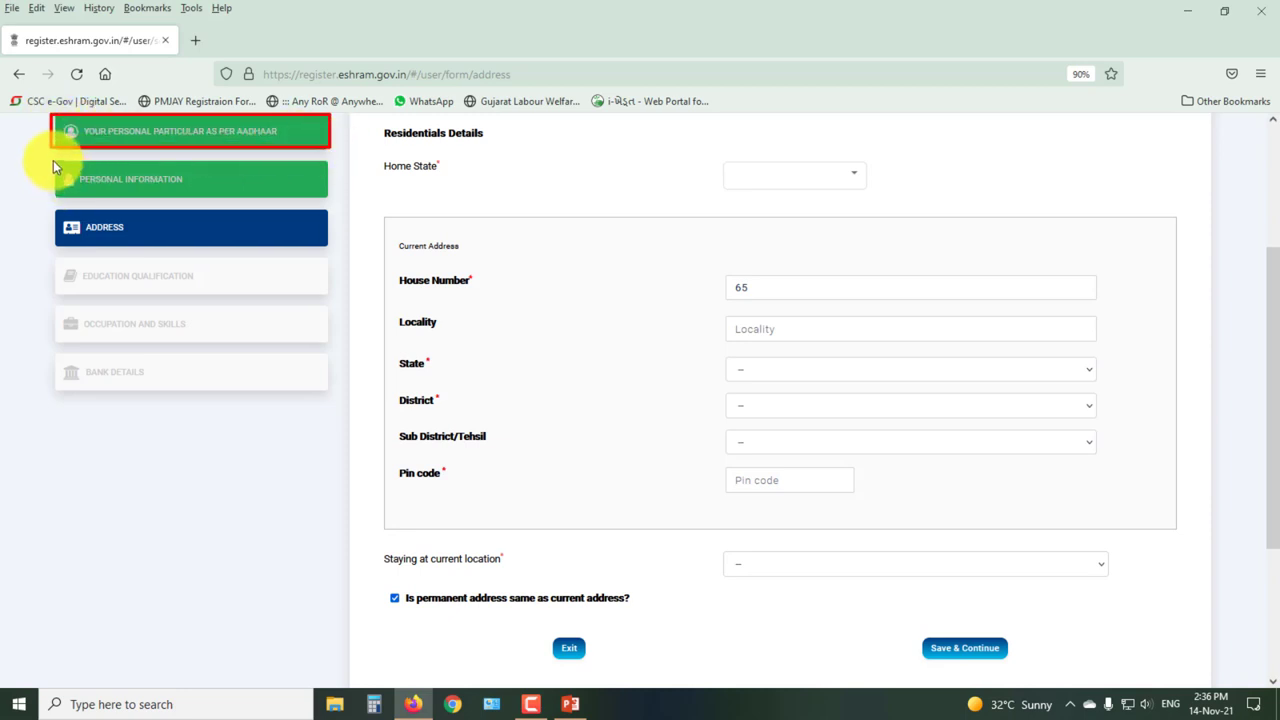
{"action": "left_click_drag", "start_coordinate": [53, 160], "coordinate": [326, 196]}
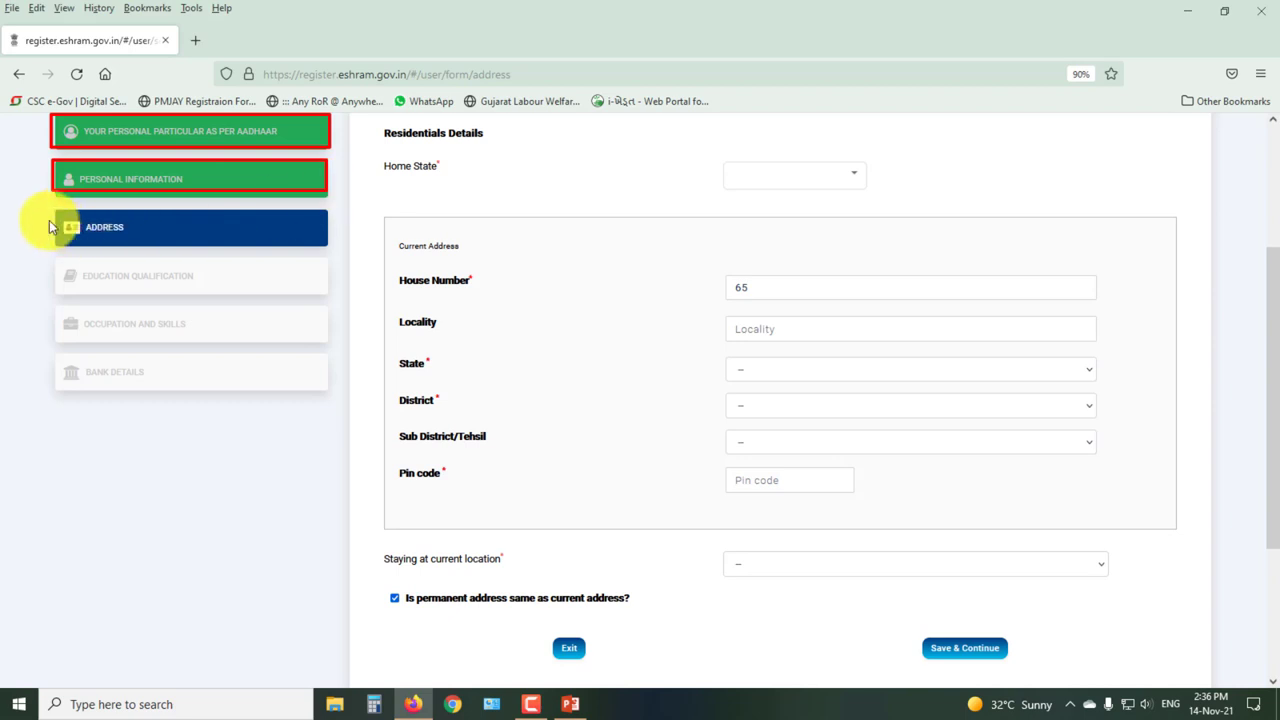
{"action": "mouse_move", "coordinate": [53, 210]}
{"action": "left_mouse_down"}
{"action": "mouse_move", "coordinate": [271, 257]}
{"action": "mouse_move", "coordinate": [320, 240]}
{"action": "mouse_move", "coordinate": [333, 256]}
{"action": "left_mouse_up"}
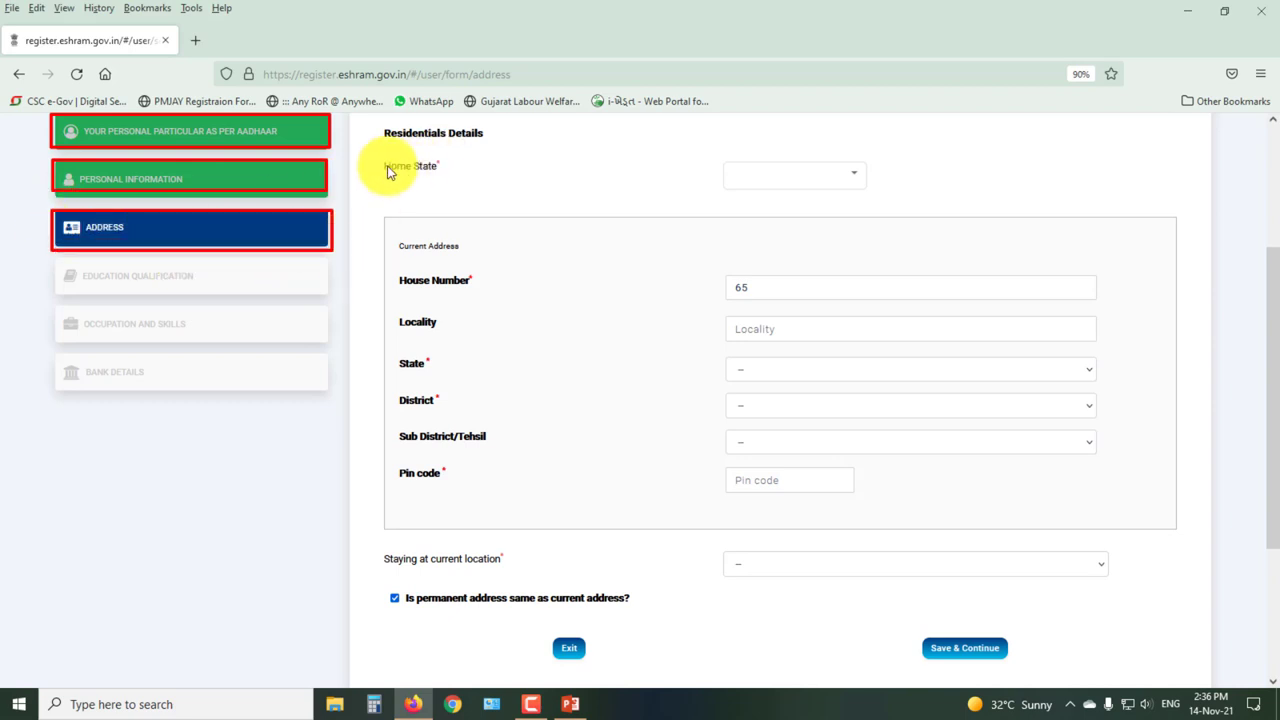
{"action": "mouse_move", "coordinate": [720, 156]}
{"action": "left_mouse_down"}
{"action": "mouse_move", "coordinate": [767, 180]}
{"action": "mouse_move", "coordinate": [873, 189]}
{"action": "left_mouse_up"}
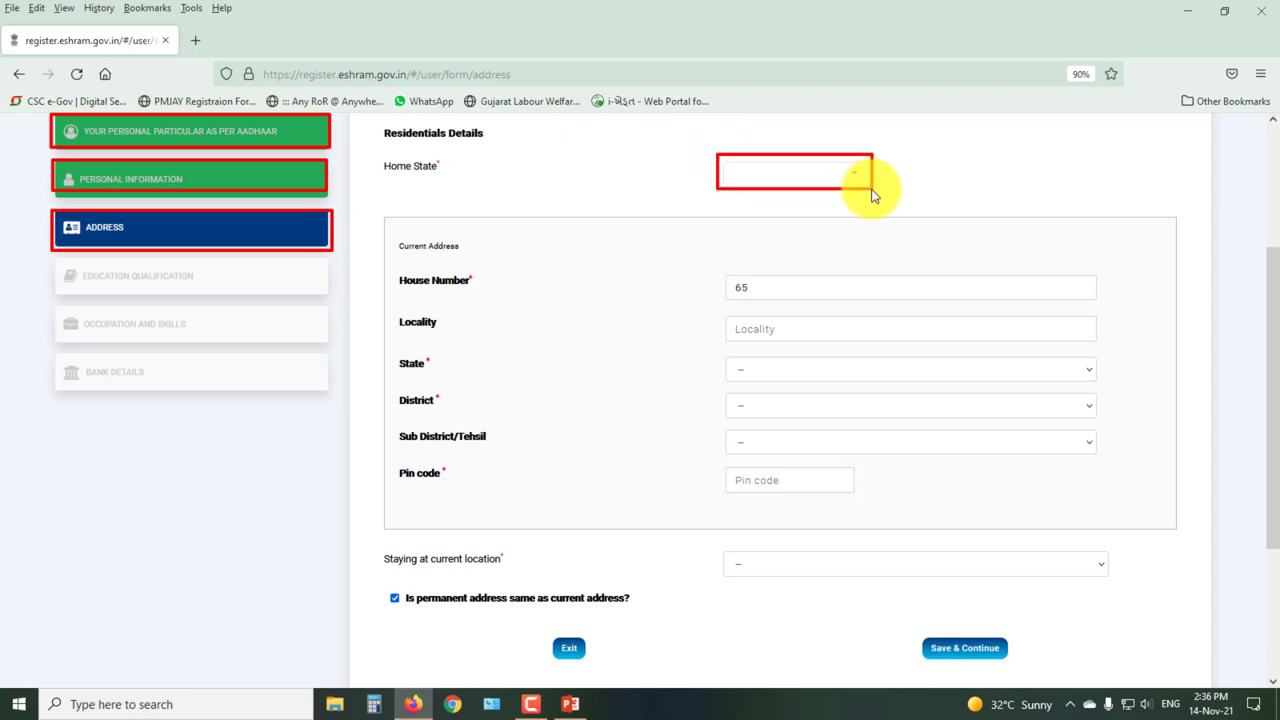
{"action": "key", "text": "Escape"}
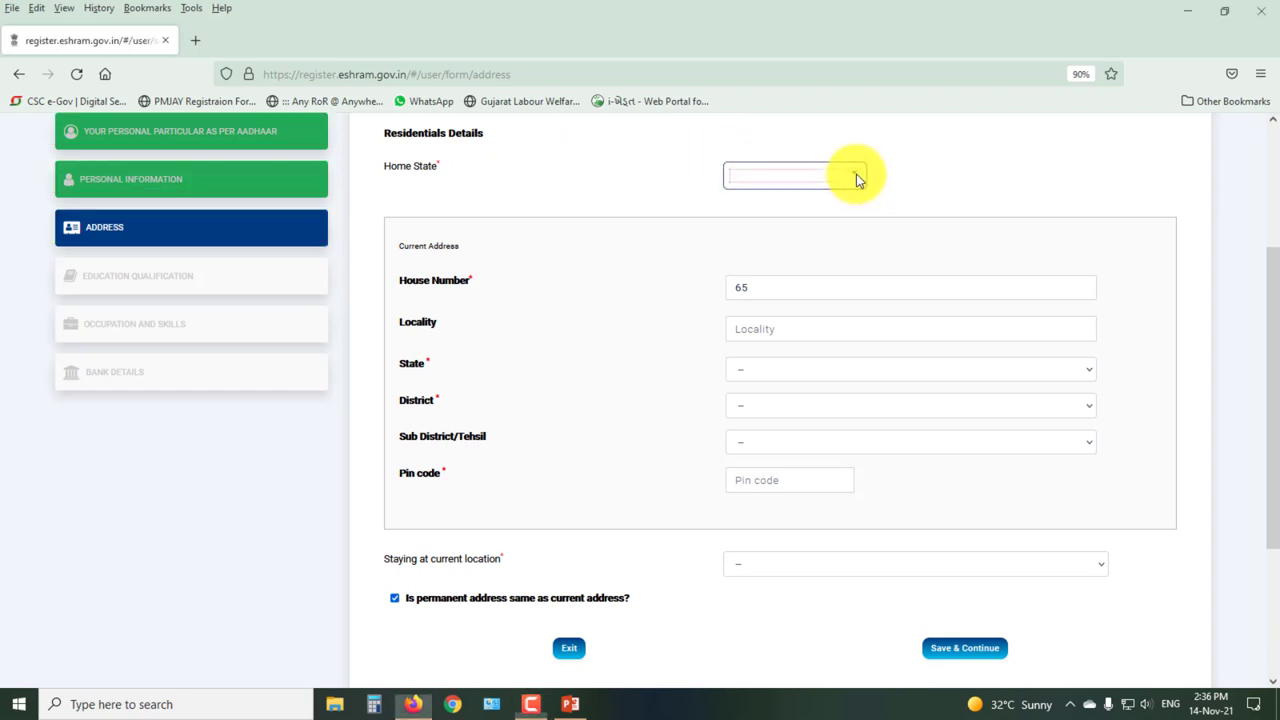
{"action": "left_click", "coordinate": [851, 177]}
{"action": "scroll", "coordinate": [780, 250], "scroll_direction": "down", "scroll_amount": 3}
{"action": "left_click", "coordinate": [740, 299]}
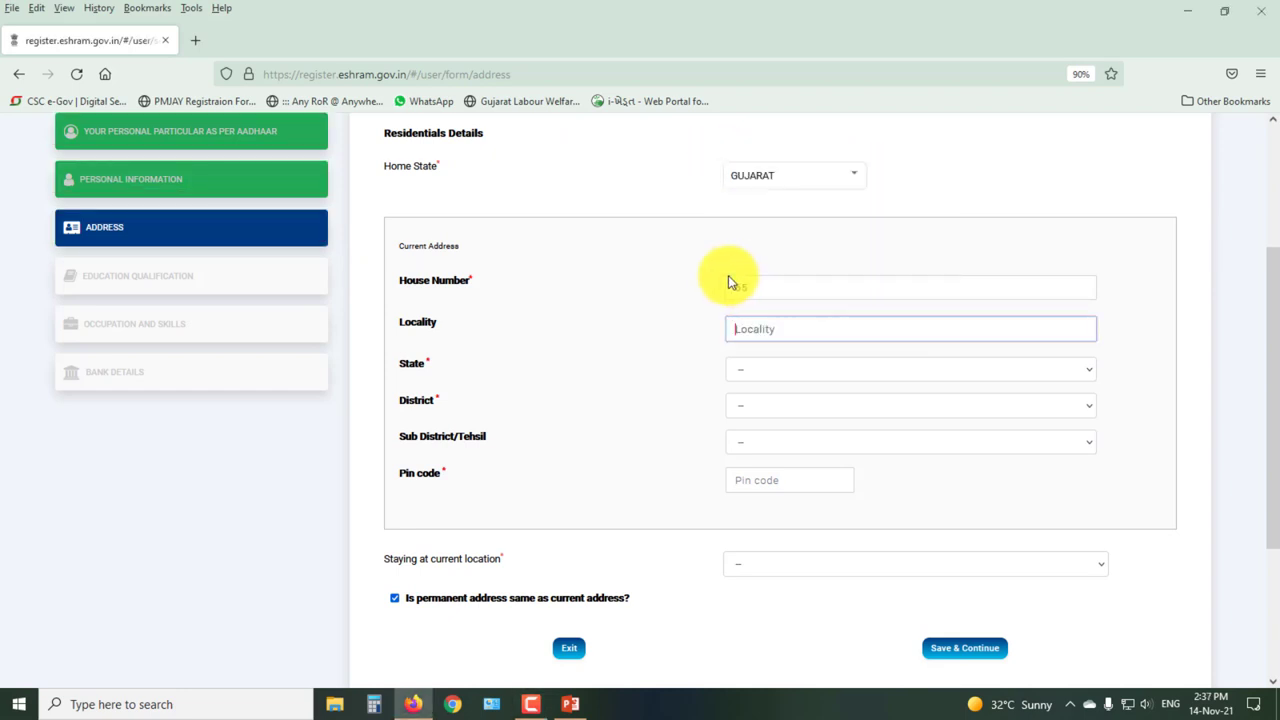
Step: Complete the current address Locality, State, District, Sub District and Pin code fields
{"action": "mouse_move", "coordinate": [720, 271]}
{"action": "left_mouse_down"}
{"action": "mouse_move", "coordinate": [780, 306]}
{"action": "mouse_move", "coordinate": [1103, 303]}
{"action": "left_mouse_up"}
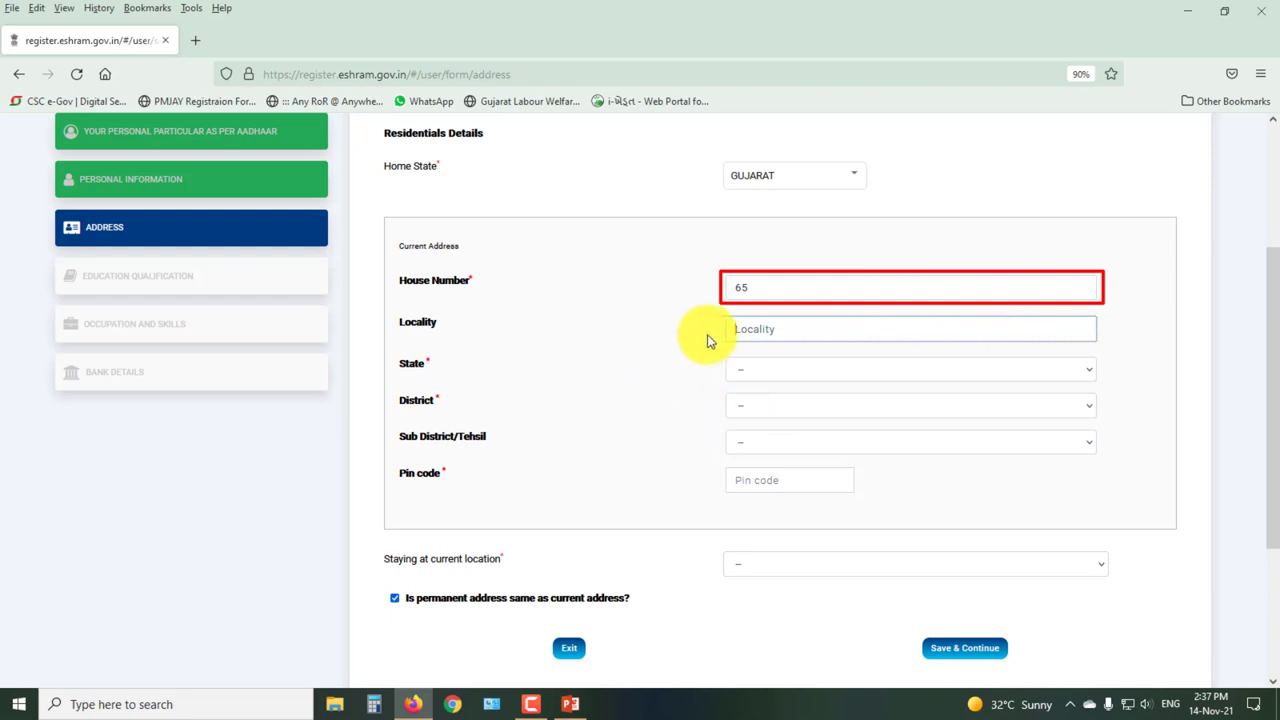
{"action": "mouse_move", "coordinate": [719, 316]}
{"action": "left_mouse_down"}
{"action": "mouse_move", "coordinate": [855, 345]}
{"action": "mouse_move", "coordinate": [1101, 339]}
{"action": "left_mouse_up"}
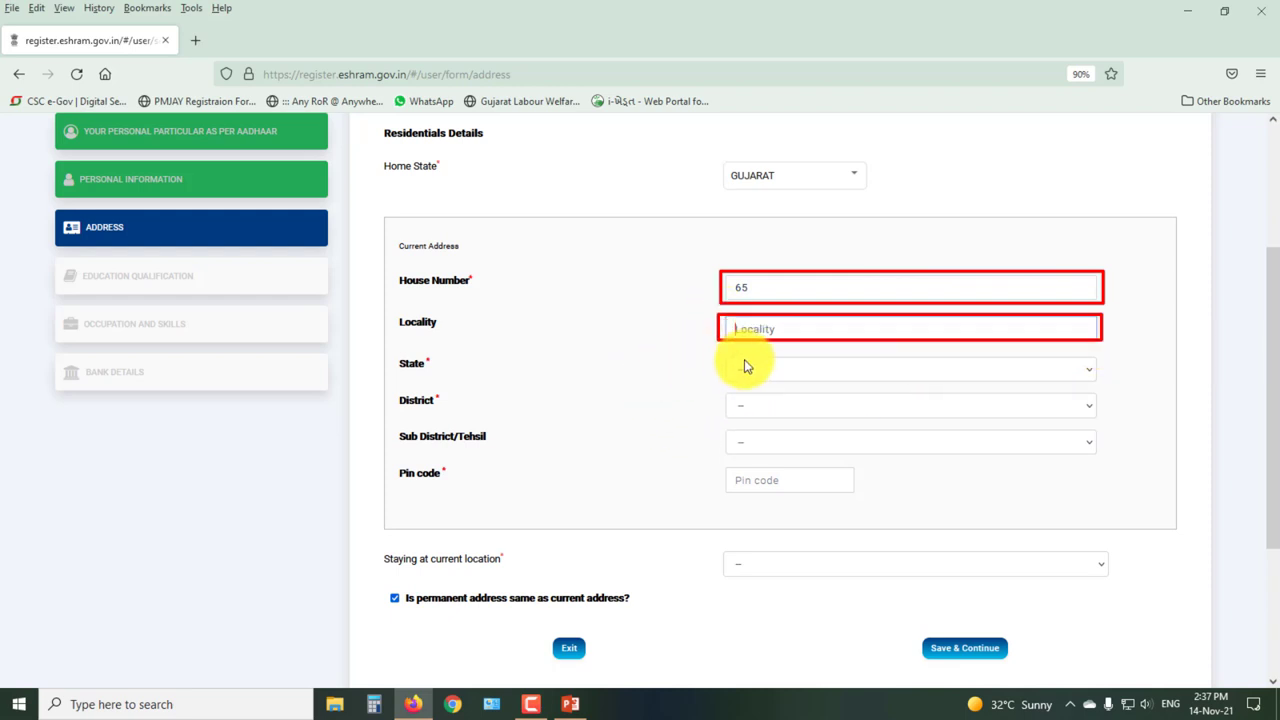
{"action": "mouse_move", "coordinate": [721, 354]}
{"action": "left_mouse_down"}
{"action": "mouse_move", "coordinate": [926, 392]}
{"action": "mouse_move", "coordinate": [1080, 360]}
{"action": "mouse_move", "coordinate": [1090, 379]}
{"action": "left_mouse_up"}
{"action": "left_click_drag", "start_coordinate": [722, 392], "coordinate": [1112, 420]}
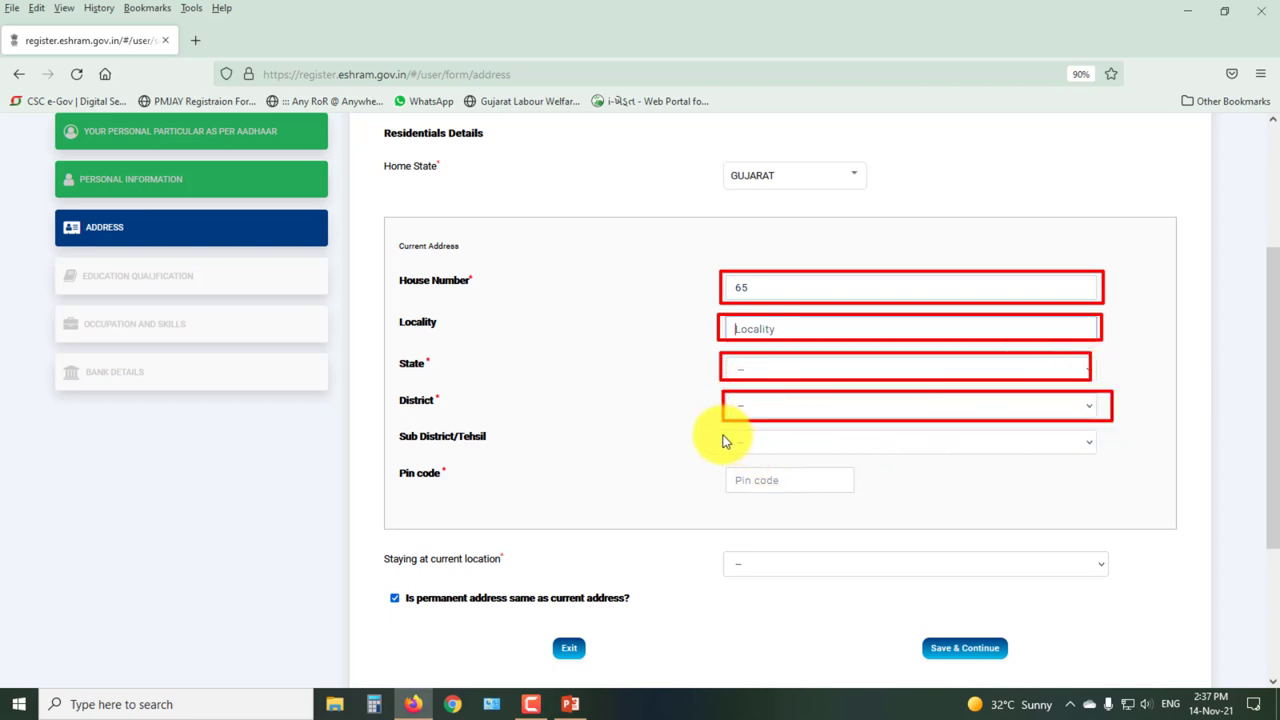
{"action": "mouse_move", "coordinate": [720, 430]}
{"action": "left_mouse_down"}
{"action": "mouse_move", "coordinate": [952, 466]}
{"action": "mouse_move", "coordinate": [1089, 463]}
{"action": "mouse_move", "coordinate": [1101, 451]}
{"action": "left_mouse_up"}
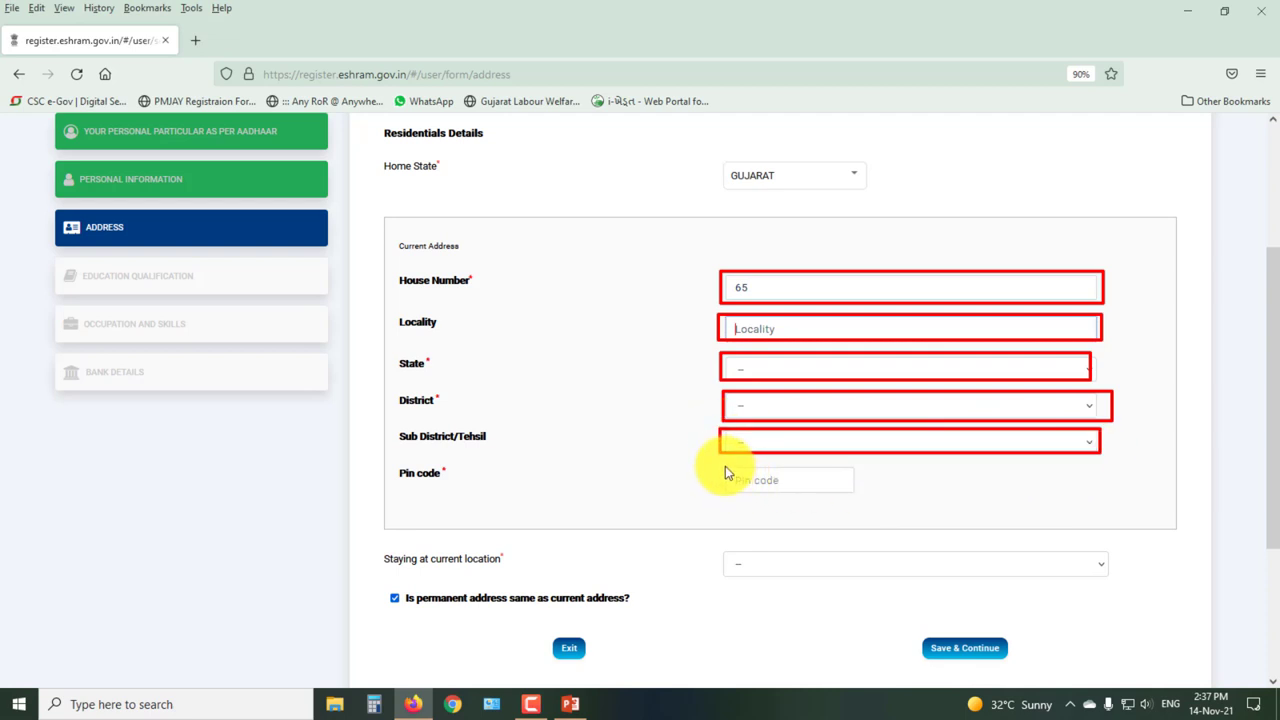
{"action": "left_click_drag", "start_coordinate": [725, 466], "coordinate": [860, 496]}
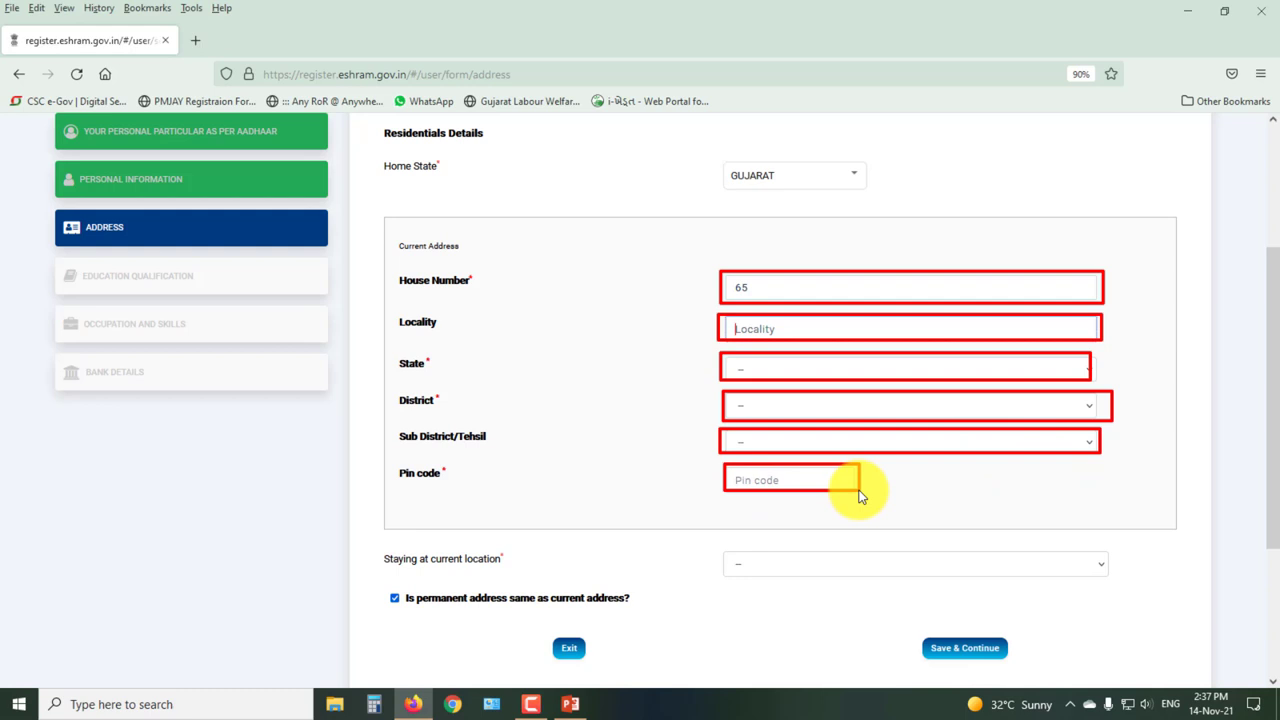
{"action": "left_click_drag", "start_coordinate": [858, 496], "coordinate": [857, 494]}
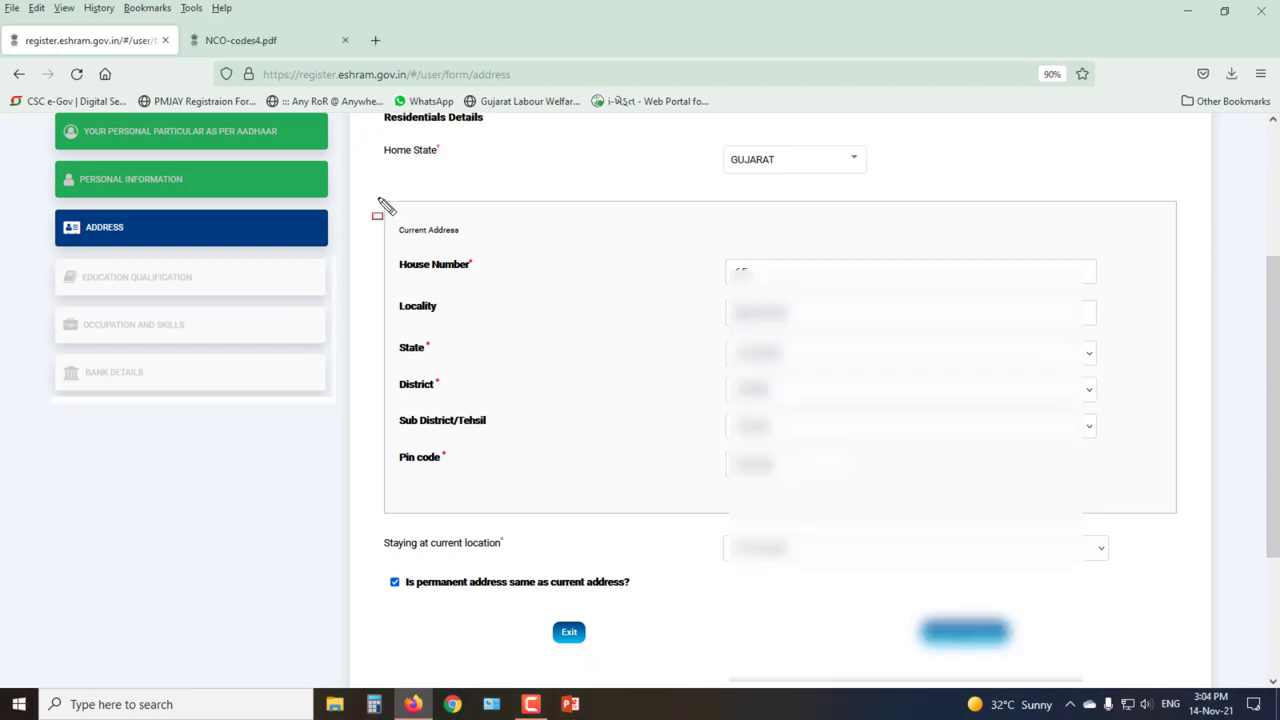
Step: Untick 'permanent address same as current' to reveal the Permanent Address form
{"action": "mouse_move", "coordinate": [380, 200]}
{"action": "left_mouse_down"}
{"action": "mouse_move", "coordinate": [513, 367]}
{"action": "mouse_move", "coordinate": [1176, 516]}
{"action": "left_mouse_up"}
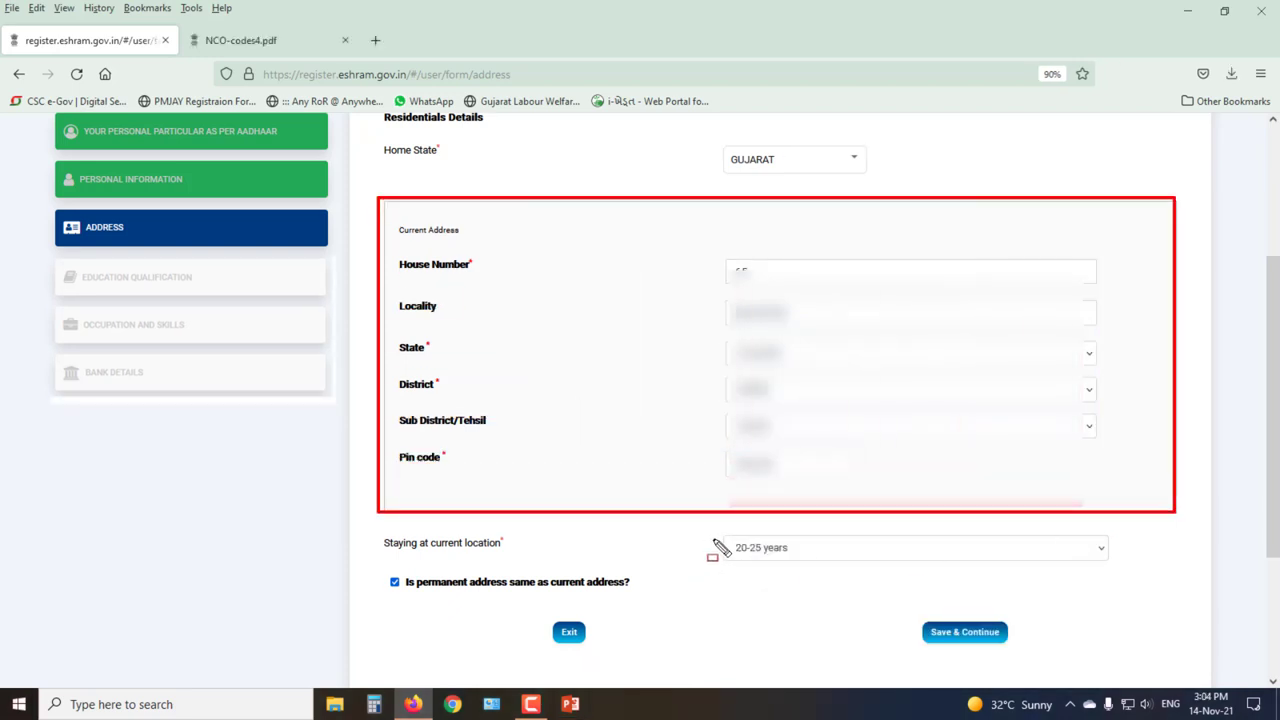
{"action": "left_click_drag", "start_coordinate": [714, 531], "coordinate": [837, 562]}
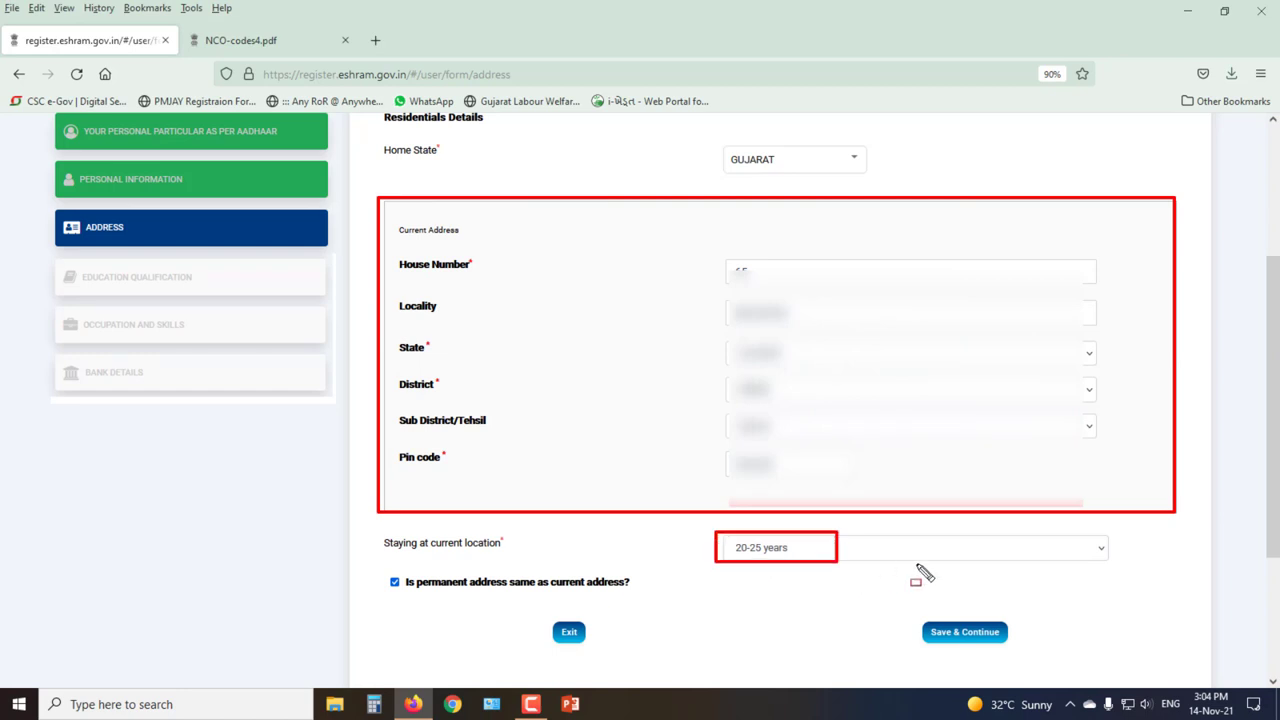
{"action": "left_click_drag", "start_coordinate": [920, 567], "coordinate": [1116, 566]}
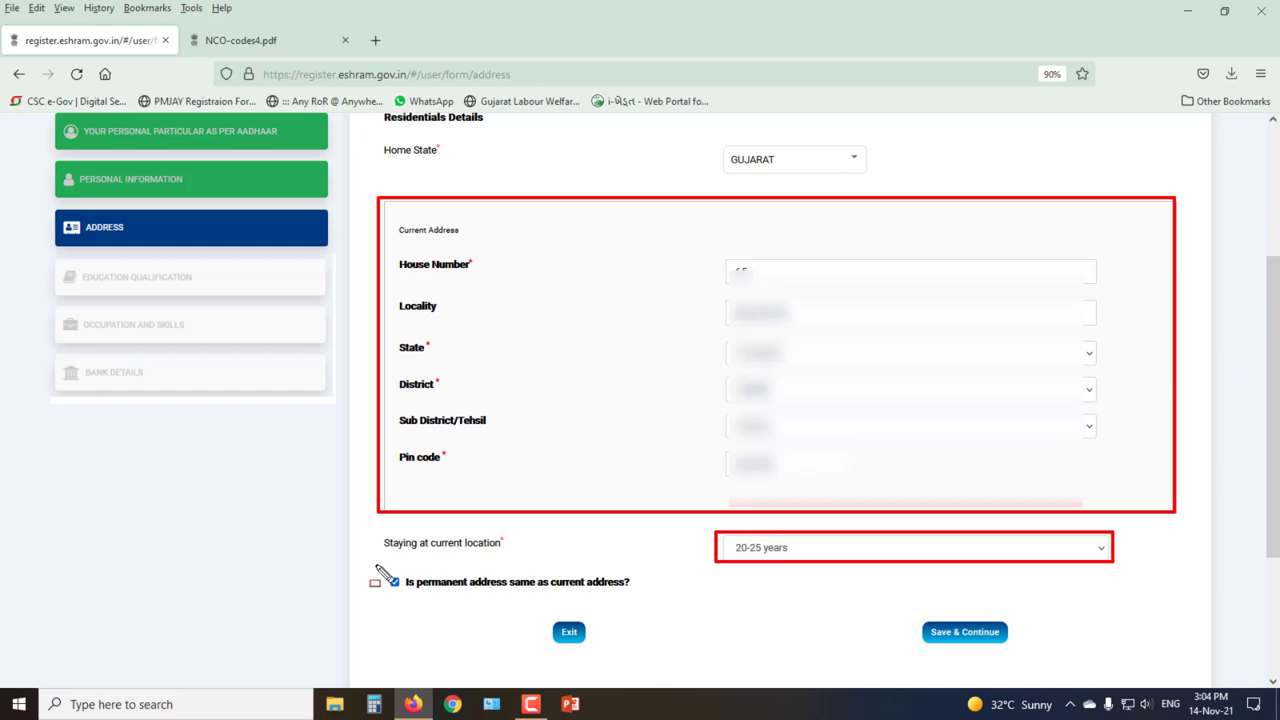
{"action": "left_click_drag", "start_coordinate": [381, 573], "coordinate": [404, 592]}
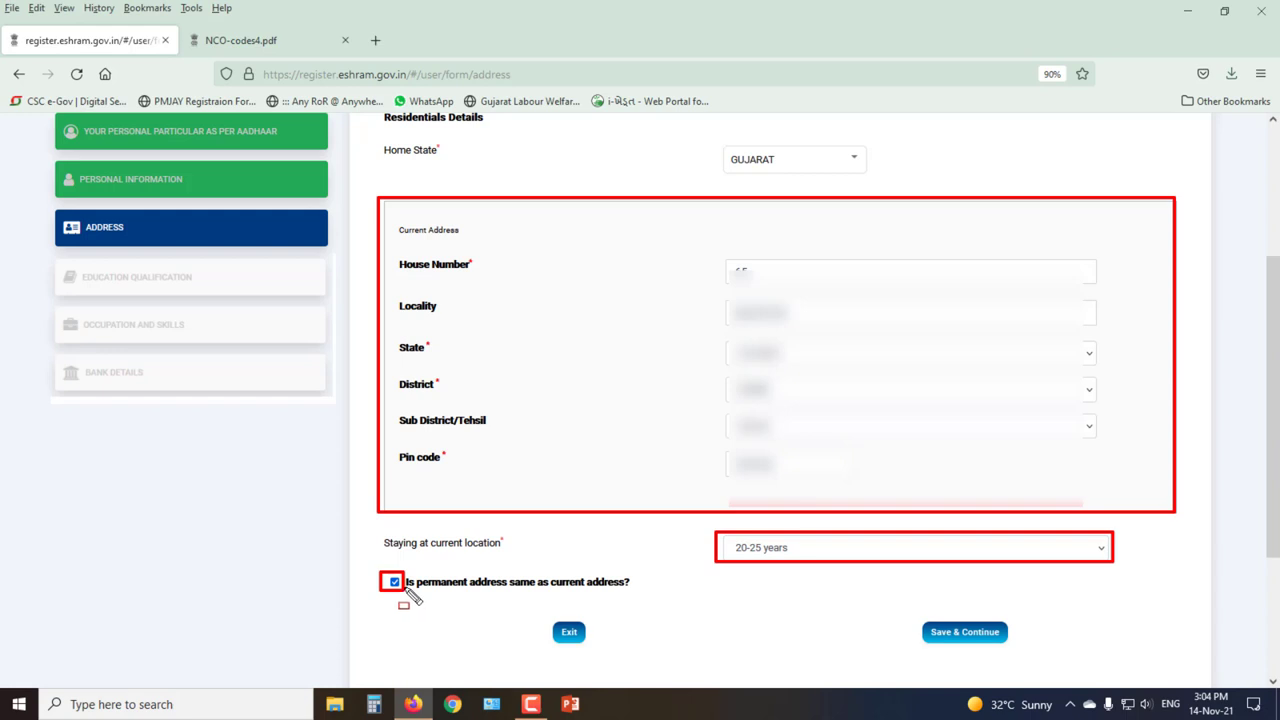
{"action": "key", "text": "Escape"}
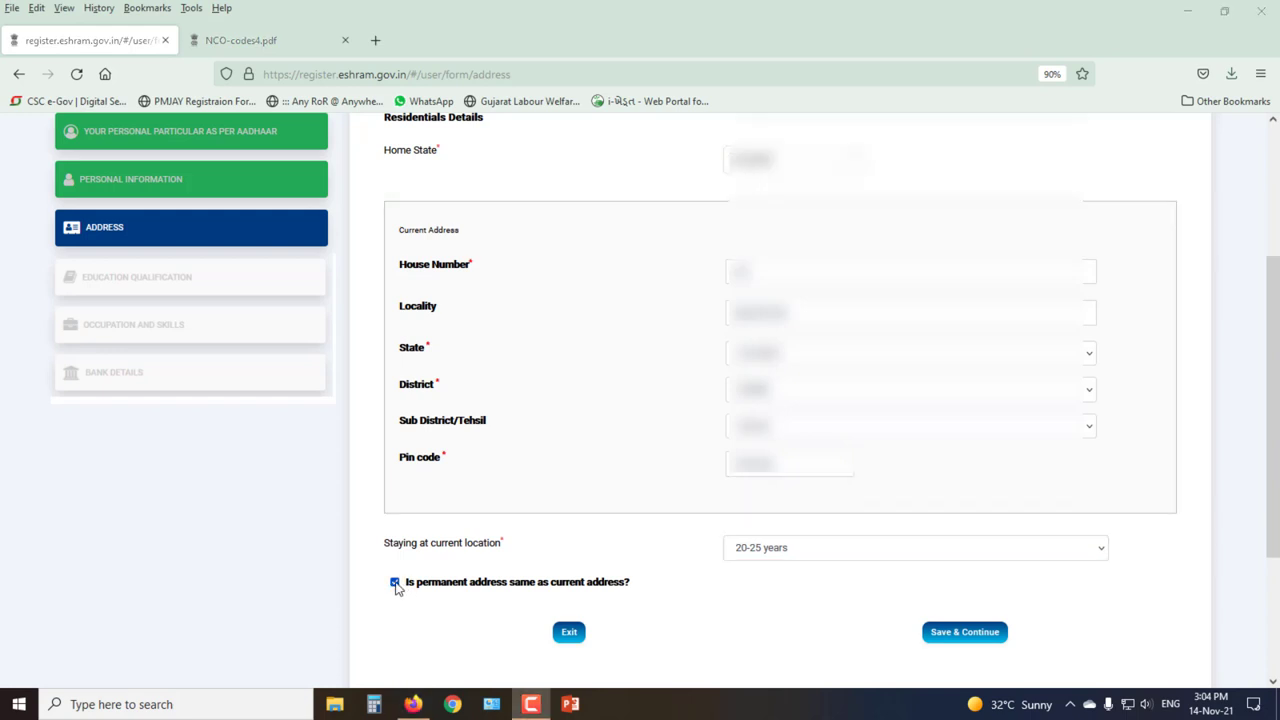
{"action": "left_click", "coordinate": [395, 583]}
Step: Review the Permanent Address fields, then mark it same as current address again
{"action": "scroll", "coordinate": [486, 584], "scroll_direction": "down", "scroll_amount": 3}
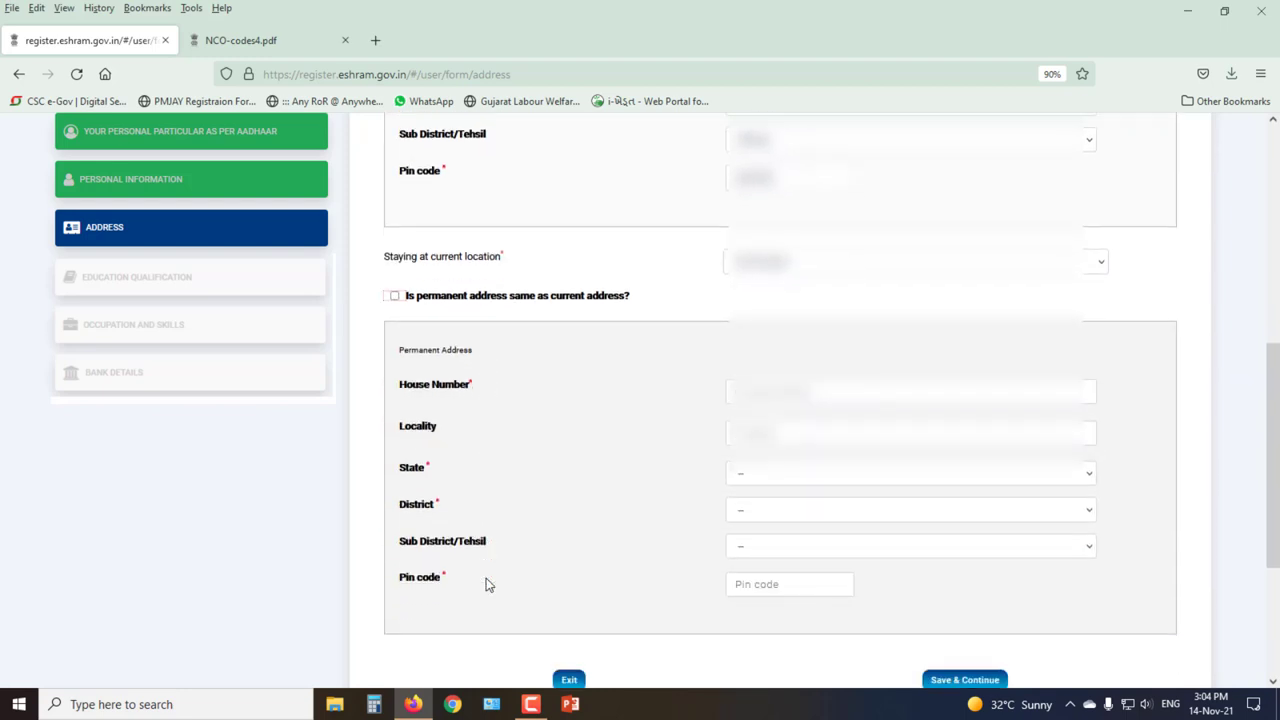
{"action": "scroll", "coordinate": [488, 584], "scroll_direction": "down", "scroll_amount": 2}
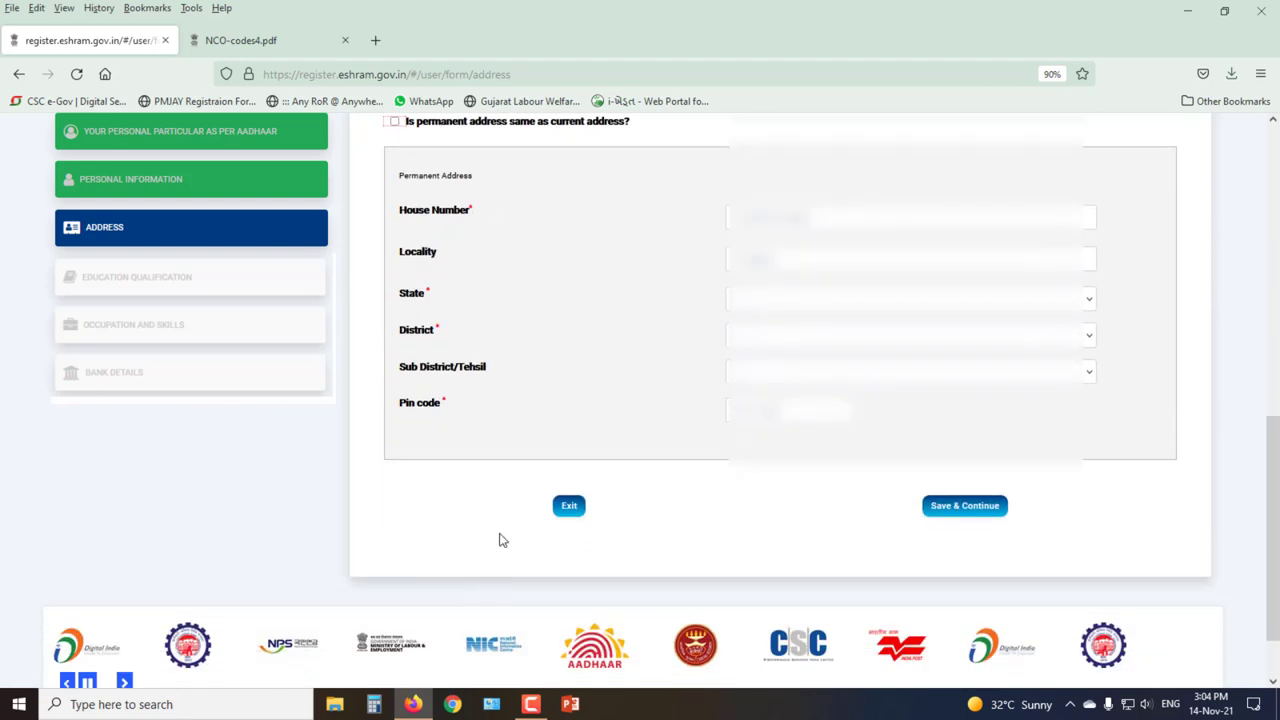
{"action": "mouse_move", "coordinate": [380, 150]}
{"action": "left_mouse_down"}
{"action": "mouse_move", "coordinate": [748, 371]}
{"action": "mouse_move", "coordinate": [1175, 457]}
{"action": "left_mouse_up"}
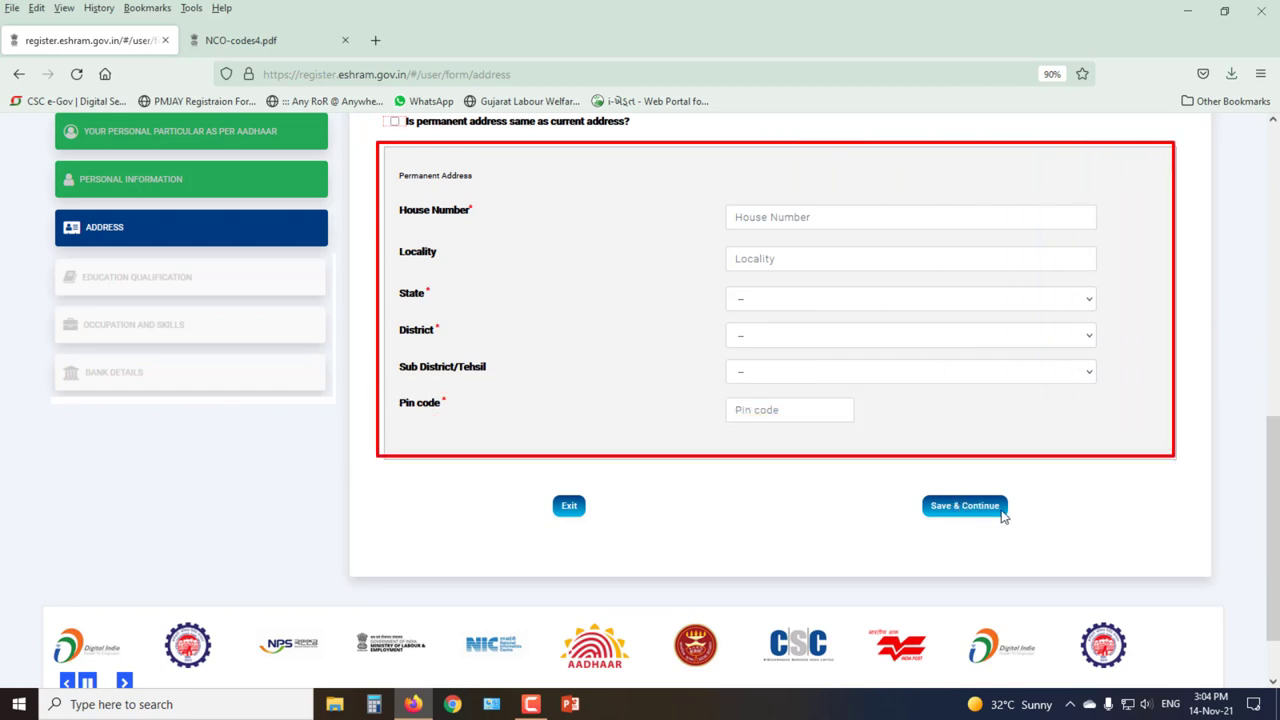
{"action": "left_click", "coordinate": [396, 125]}
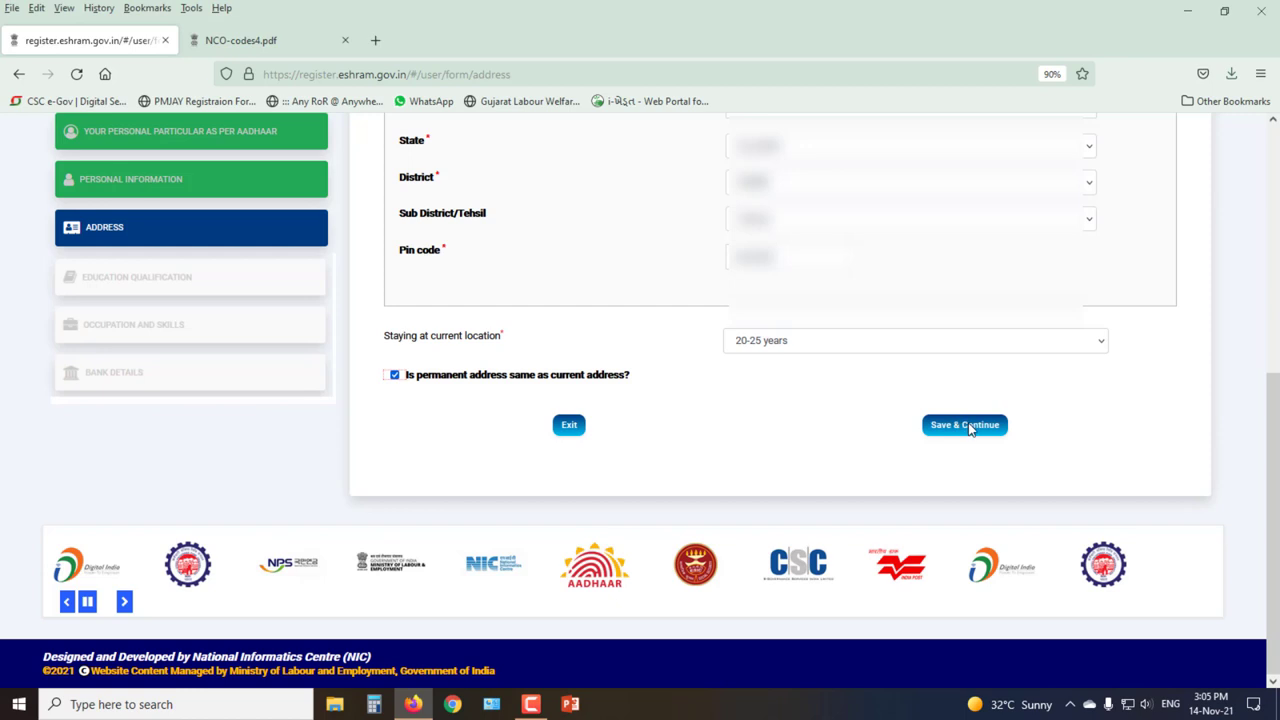
Step: Save the address and review the Graduate education qualification
{"action": "left_click", "coordinate": [965, 425]}
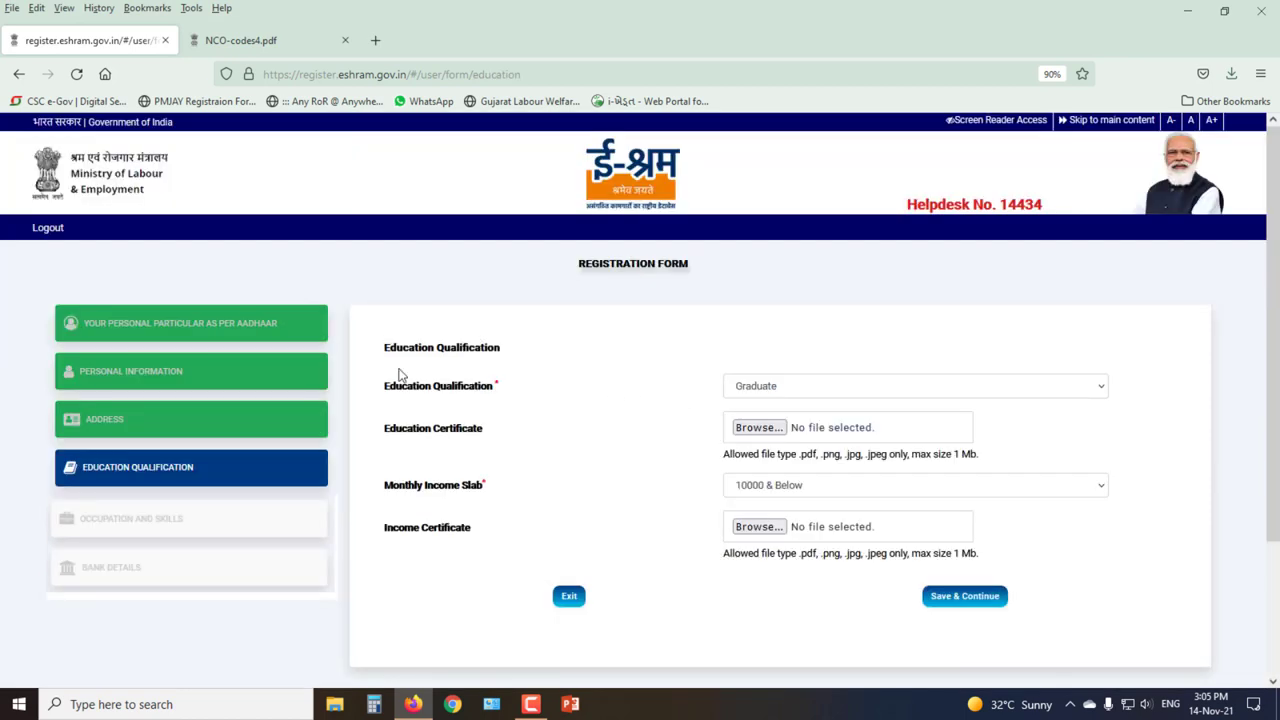
{"action": "mouse_move", "coordinate": [352, 299]}
{"action": "left_mouse_down"}
{"action": "mouse_move", "coordinate": [714, 560]}
{"action": "mouse_move", "coordinate": [1184, 657]}
{"action": "left_mouse_up"}
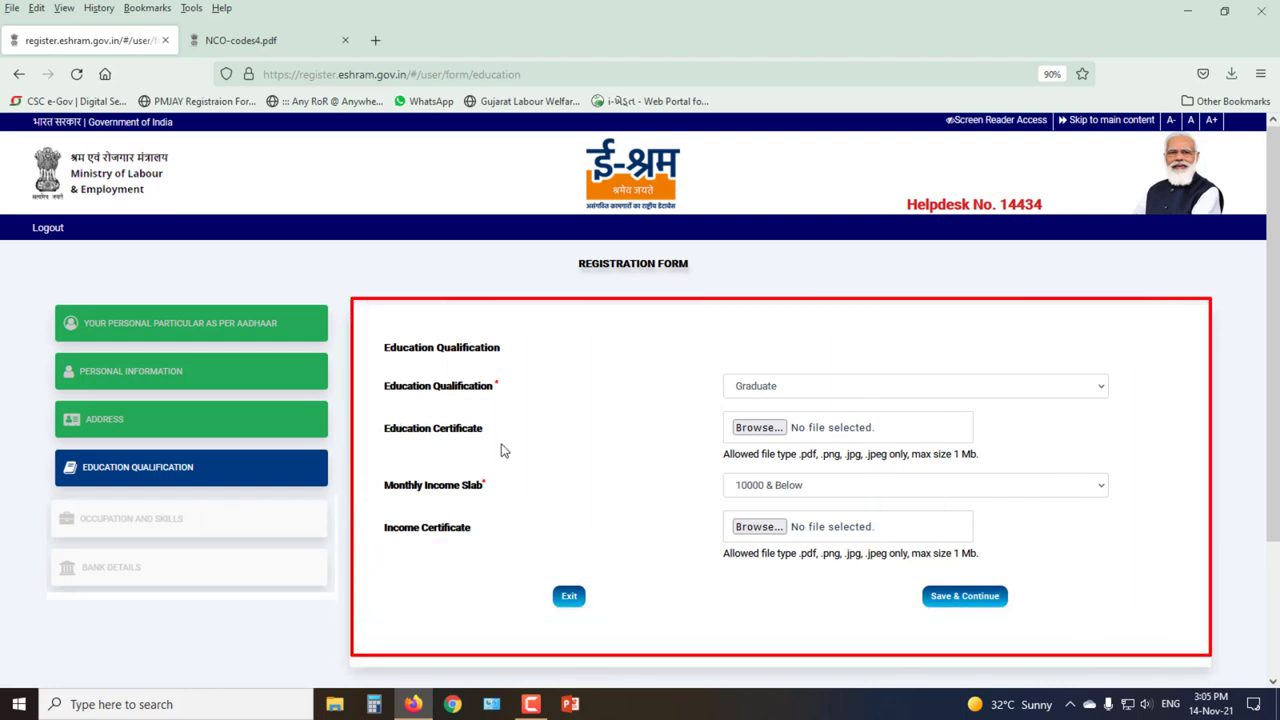
{"action": "left_click_drag", "start_coordinate": [718, 368], "coordinate": [735, 378]}
{"action": "left_click_drag", "start_coordinate": [838, 405], "coordinate": [1130, 407]}
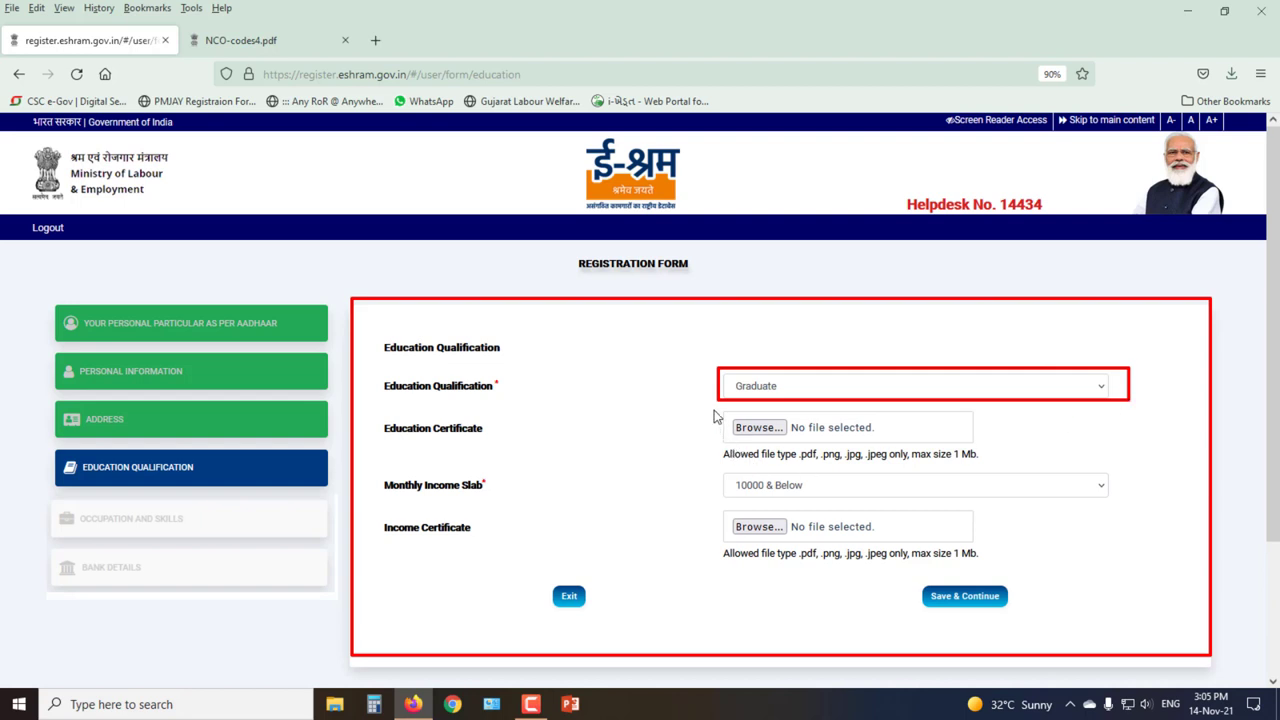
Step: Review the certificate uploads and 10000 & Below income slab, then save education
{"action": "mouse_move", "coordinate": [714, 410]}
{"action": "left_mouse_down"}
{"action": "mouse_move", "coordinate": [842, 450]}
{"action": "mouse_move", "coordinate": [980, 447]}
{"action": "left_mouse_up"}
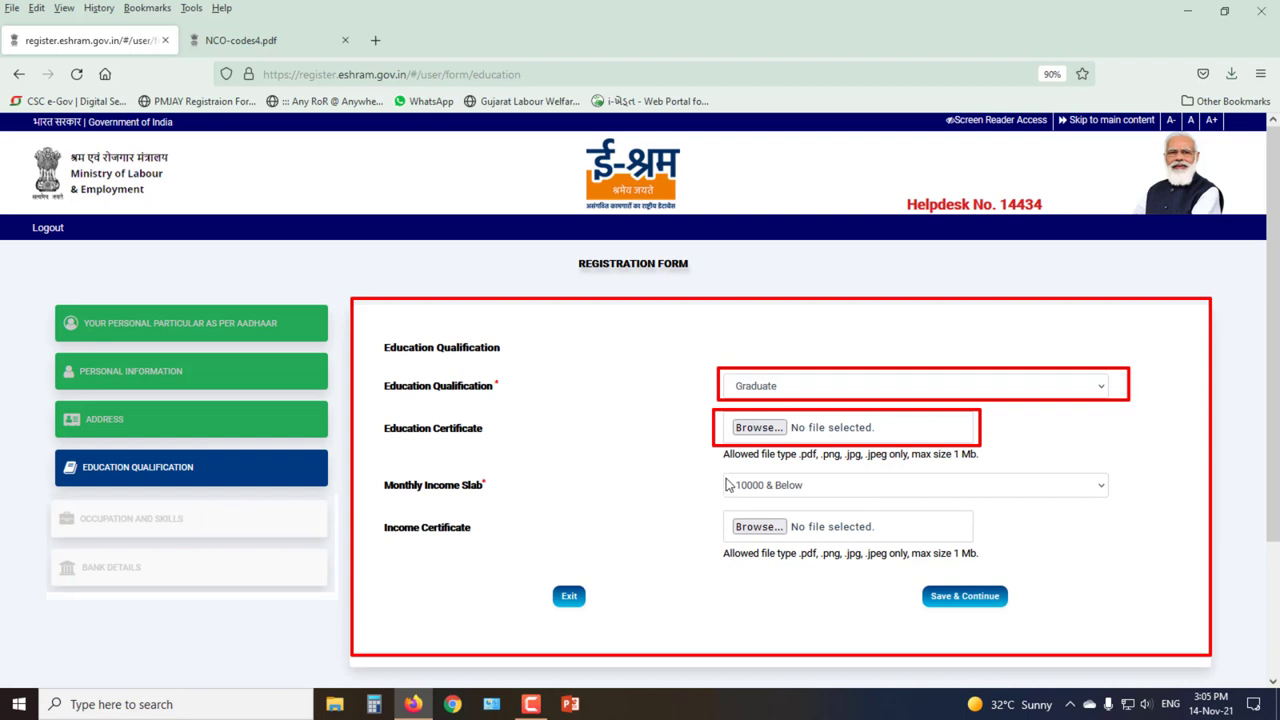
{"action": "left_click_drag", "start_coordinate": [713, 469], "coordinate": [1116, 497]}
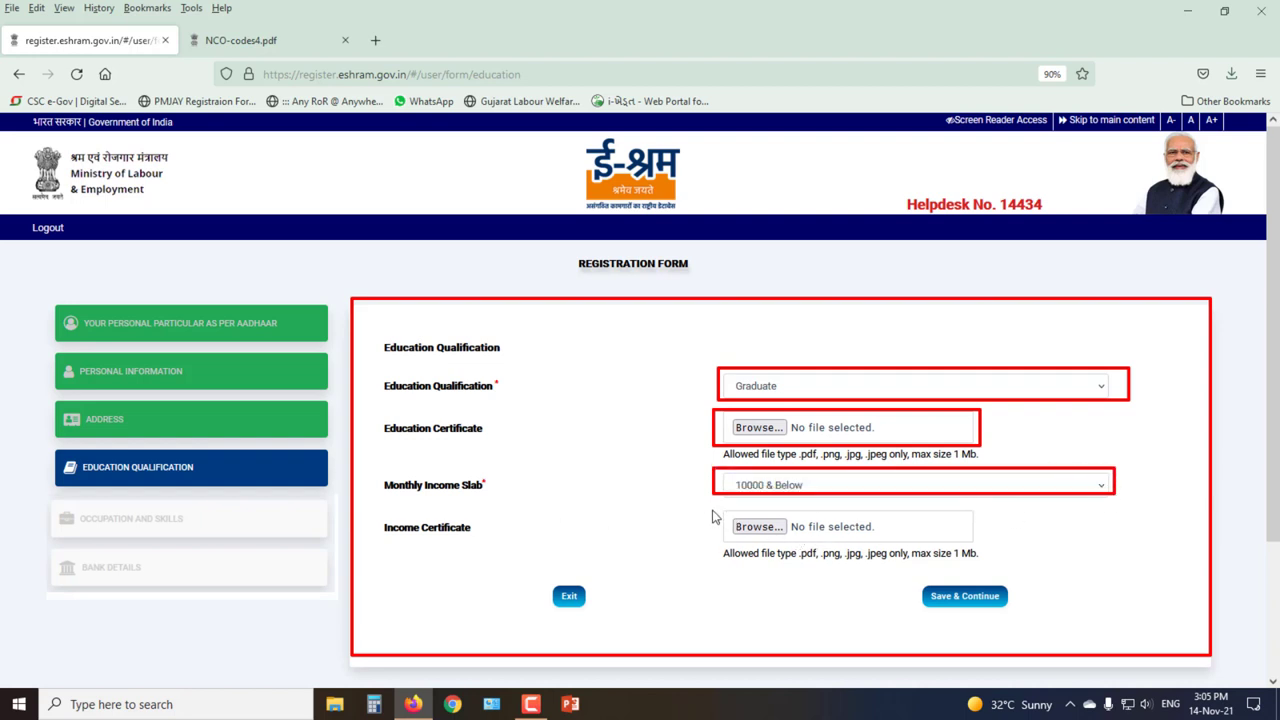
{"action": "mouse_move", "coordinate": [711, 508]}
{"action": "left_mouse_down"}
{"action": "mouse_move", "coordinate": [766, 540]}
{"action": "mouse_move", "coordinate": [975, 547]}
{"action": "left_mouse_up"}
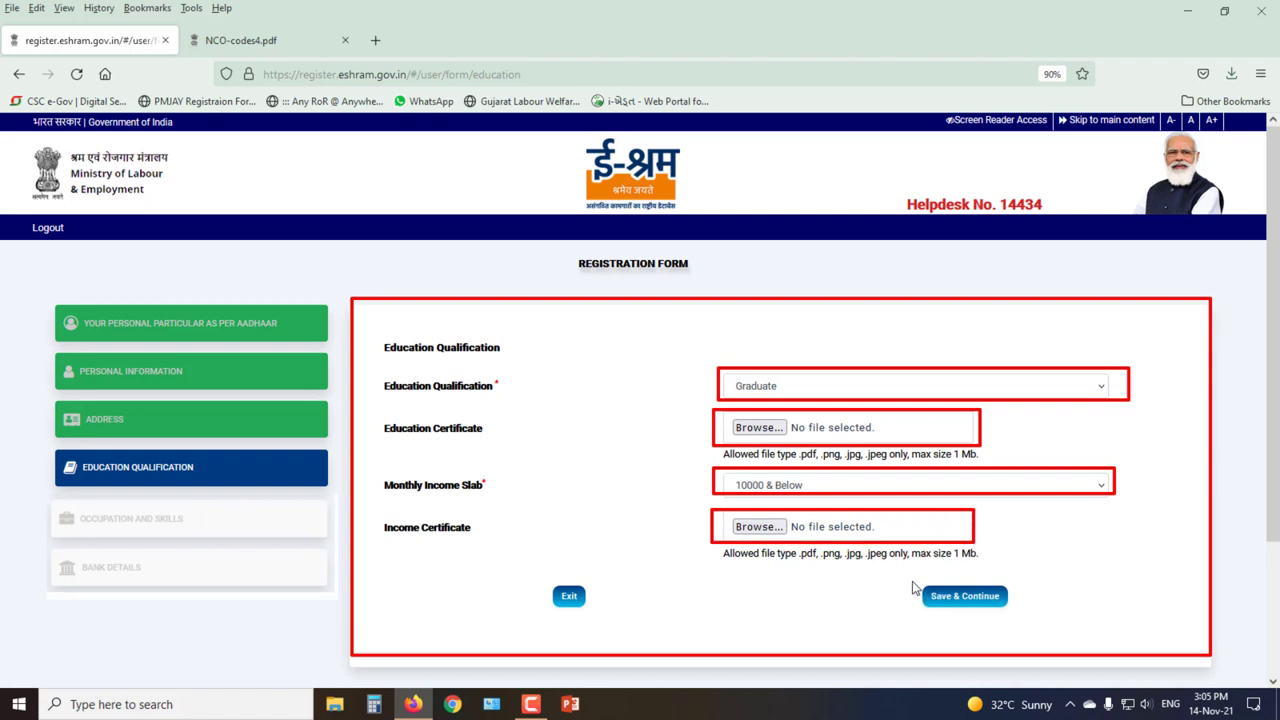
{"action": "mouse_move", "coordinate": [912, 580]}
{"action": "left_mouse_down"}
{"action": "mouse_move", "coordinate": [930, 600]}
{"action": "mouse_move", "coordinate": [1010, 620]}
{"action": "left_mouse_up"}
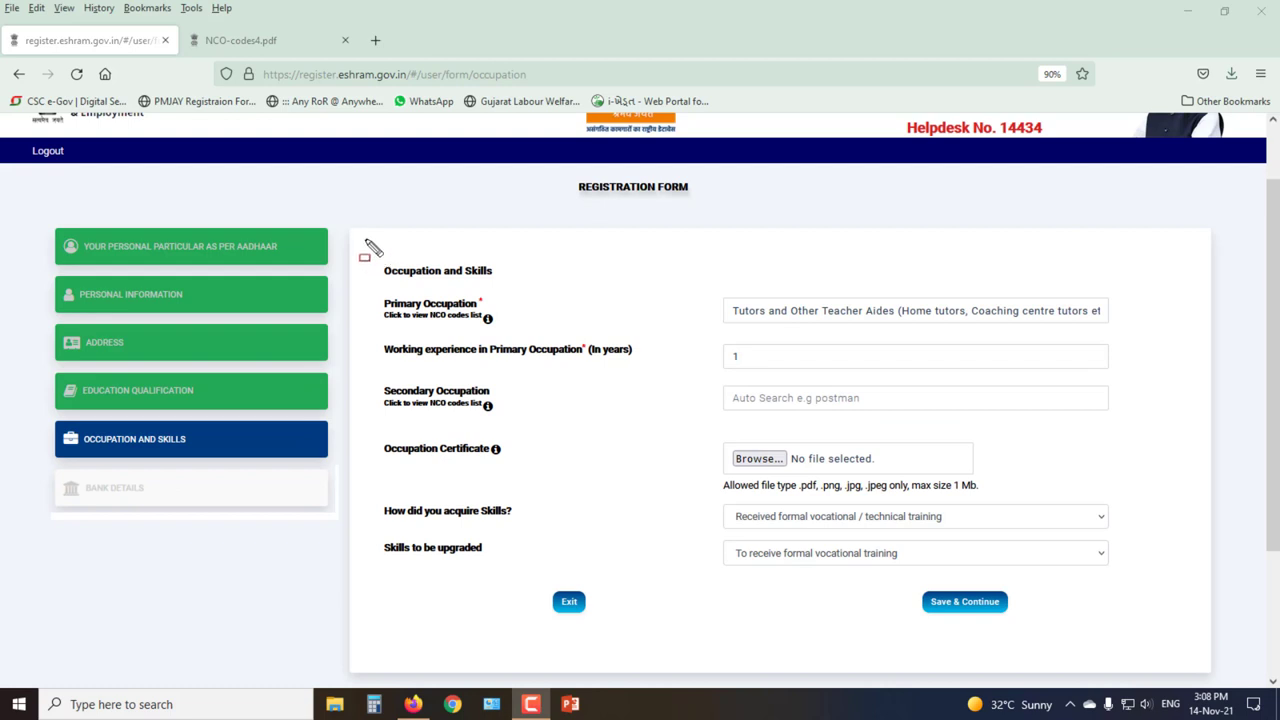
Step: Highlight the Primary Occupation (Tutors and Other Teacher Aides) and the NCO codes list link
{"action": "mouse_move", "coordinate": [362, 236]}
{"action": "left_mouse_down"}
{"action": "mouse_move", "coordinate": [423, 280]}
{"action": "mouse_move", "coordinate": [516, 285]}
{"action": "left_mouse_up"}
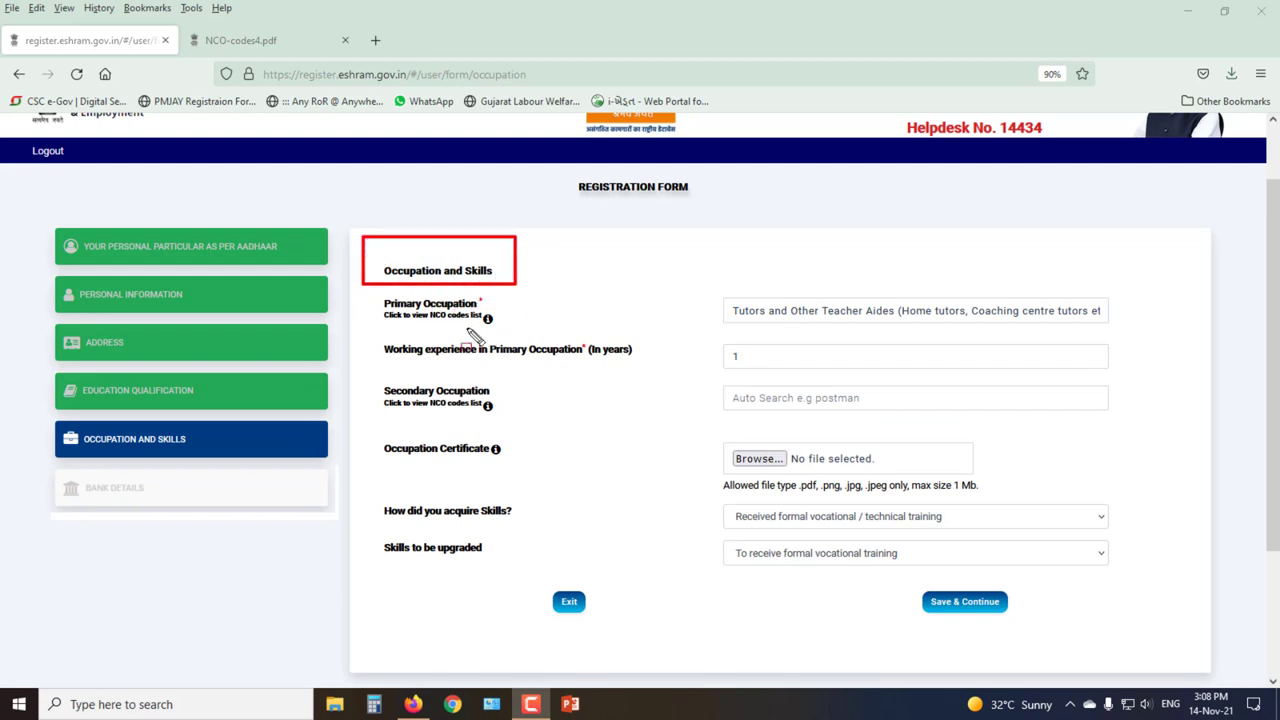
{"action": "left_click", "coordinate": [713, 288]}
{"action": "mouse_move", "coordinate": [729, 302]}
{"action": "left_mouse_down"}
{"action": "mouse_move", "coordinate": [874, 324]}
{"action": "mouse_move", "coordinate": [1110, 326]}
{"action": "left_mouse_up"}
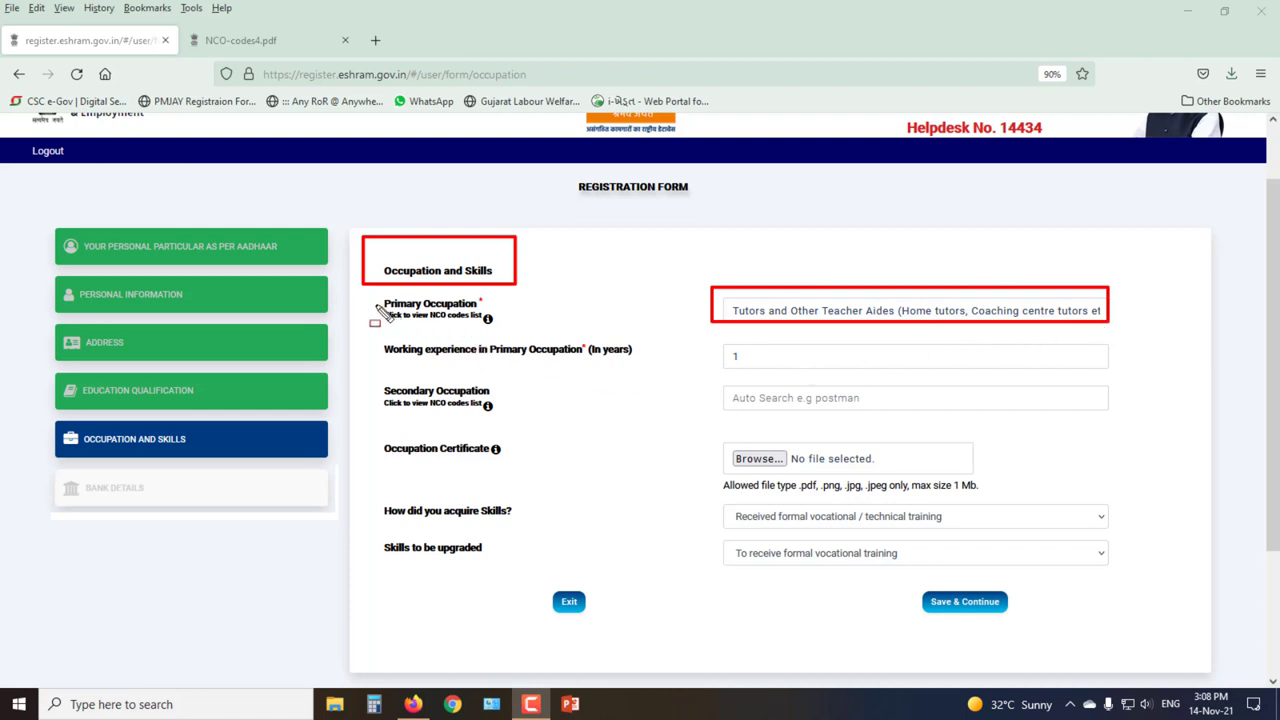
{"action": "mouse_move", "coordinate": [377, 306]}
{"action": "left_mouse_down"}
{"action": "mouse_move", "coordinate": [430, 330]}
{"action": "mouse_move", "coordinate": [495, 332]}
{"action": "left_mouse_up"}
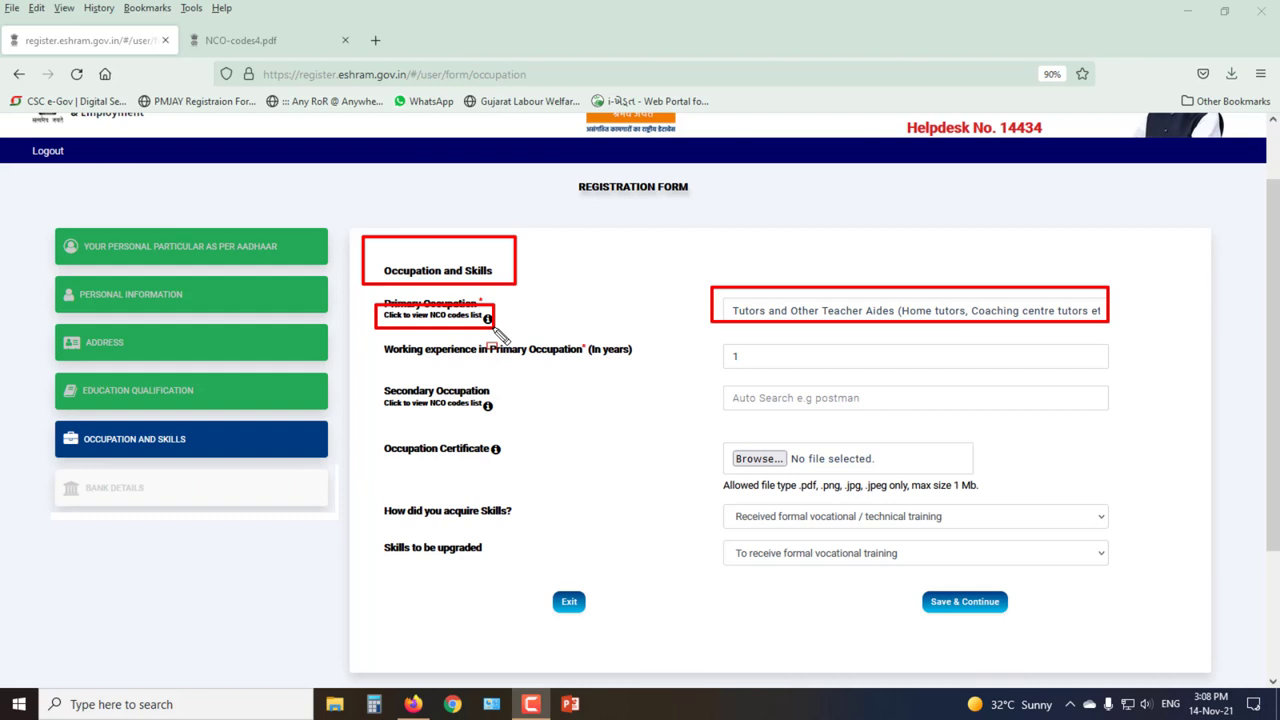
{"action": "key", "text": "Escape"}
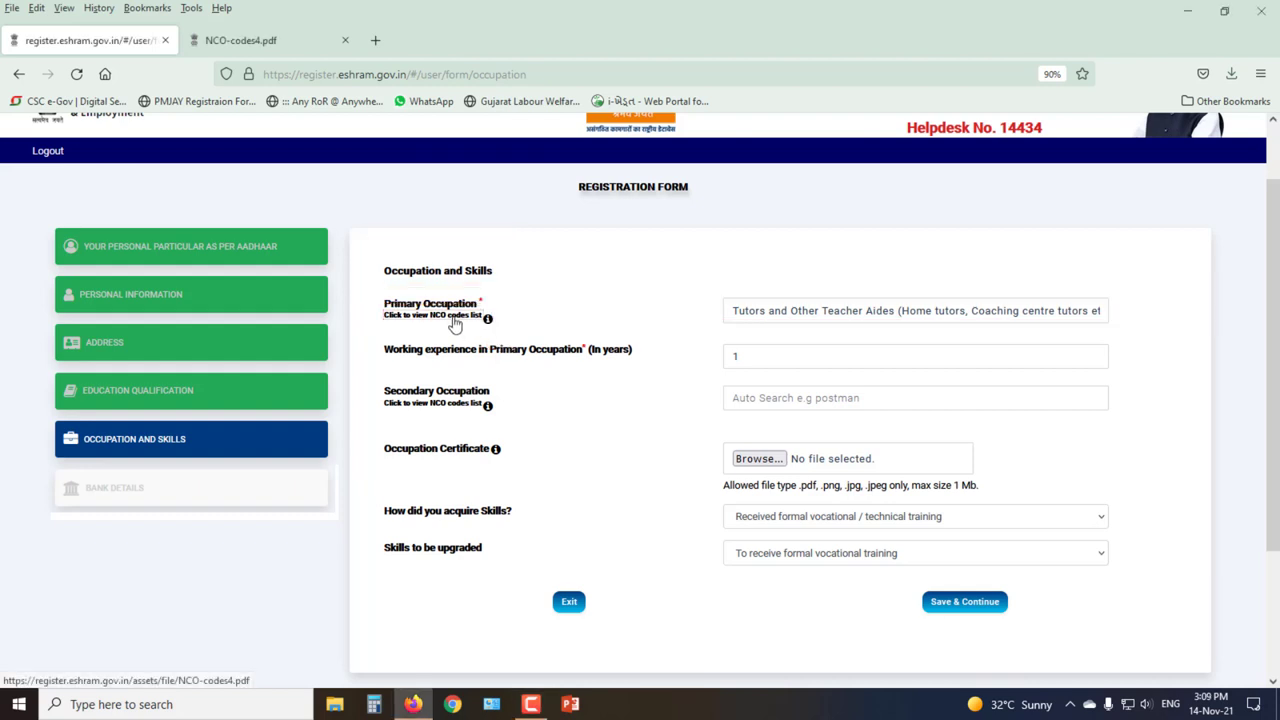
Step: Open NCO-codes4.pdf and scroll from Agriculture to page 2's Beauty & Wellness and BFSI codes
{"action": "left_click", "coordinate": [450, 317]}
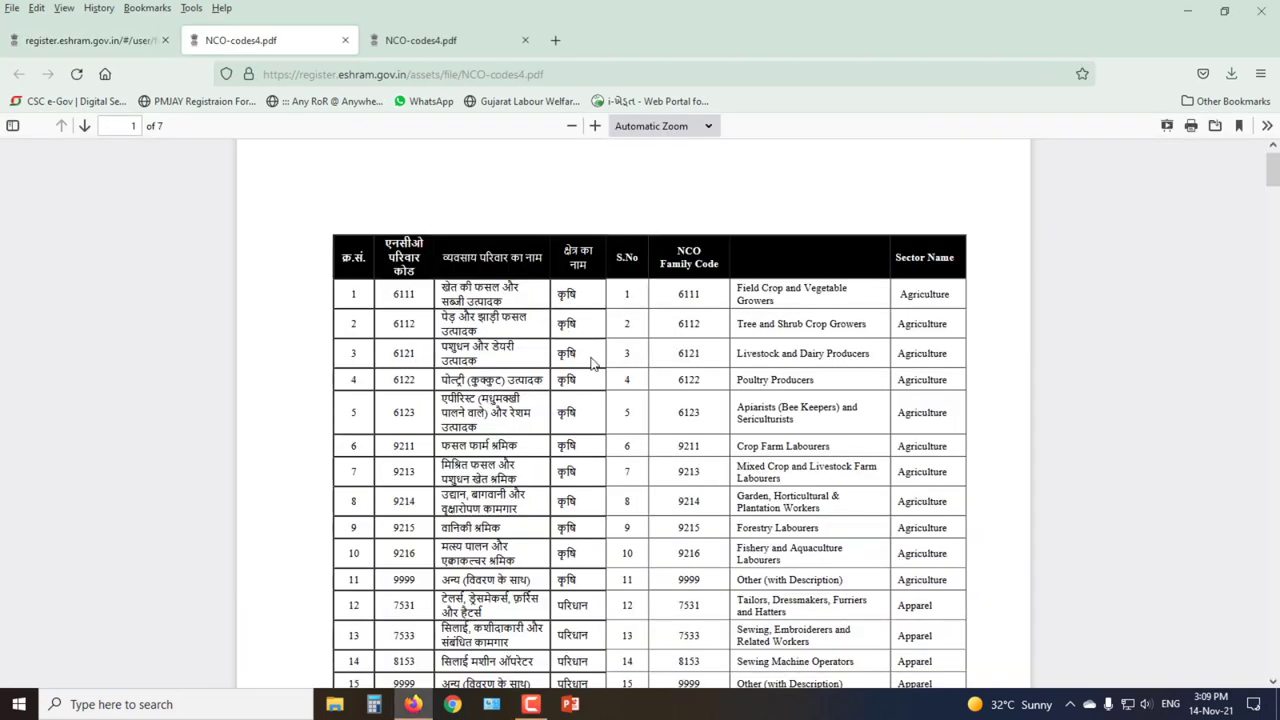
{"action": "scroll", "coordinate": [673, 460], "scroll_direction": "down", "scroll_amount": 2}
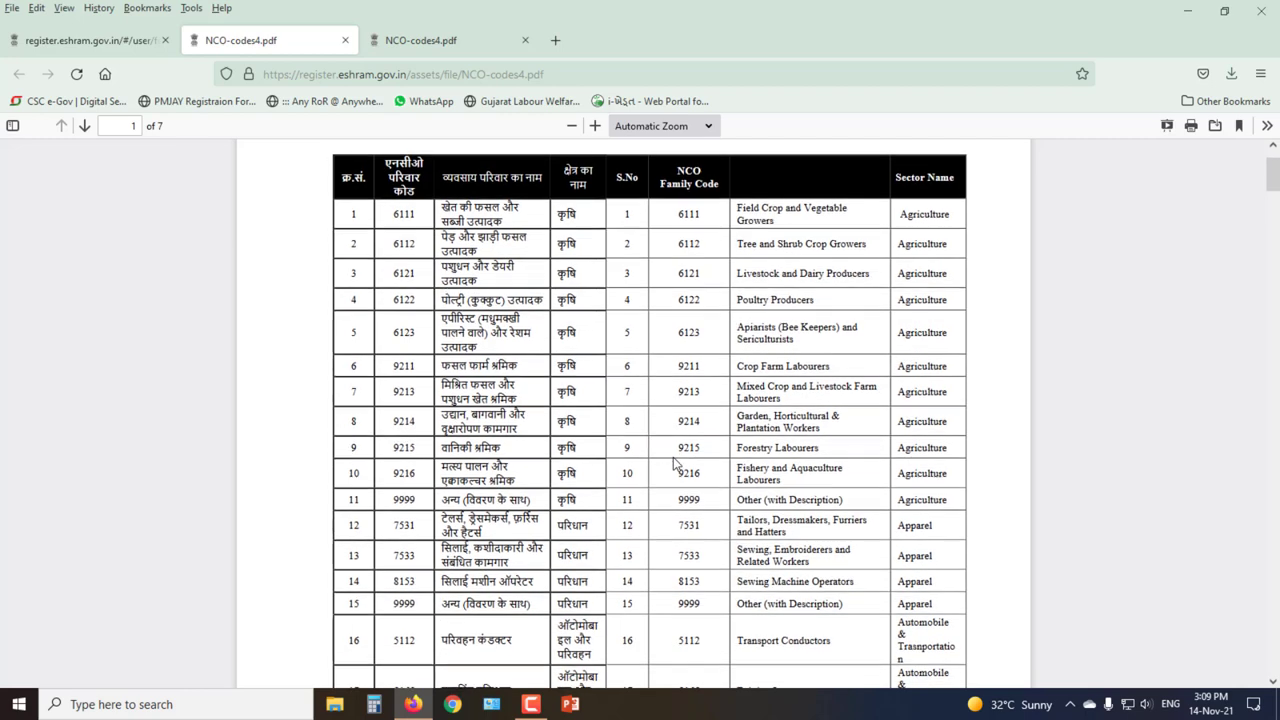
{"action": "scroll", "coordinate": [673, 462], "scroll_direction": "down", "scroll_amount": 10}
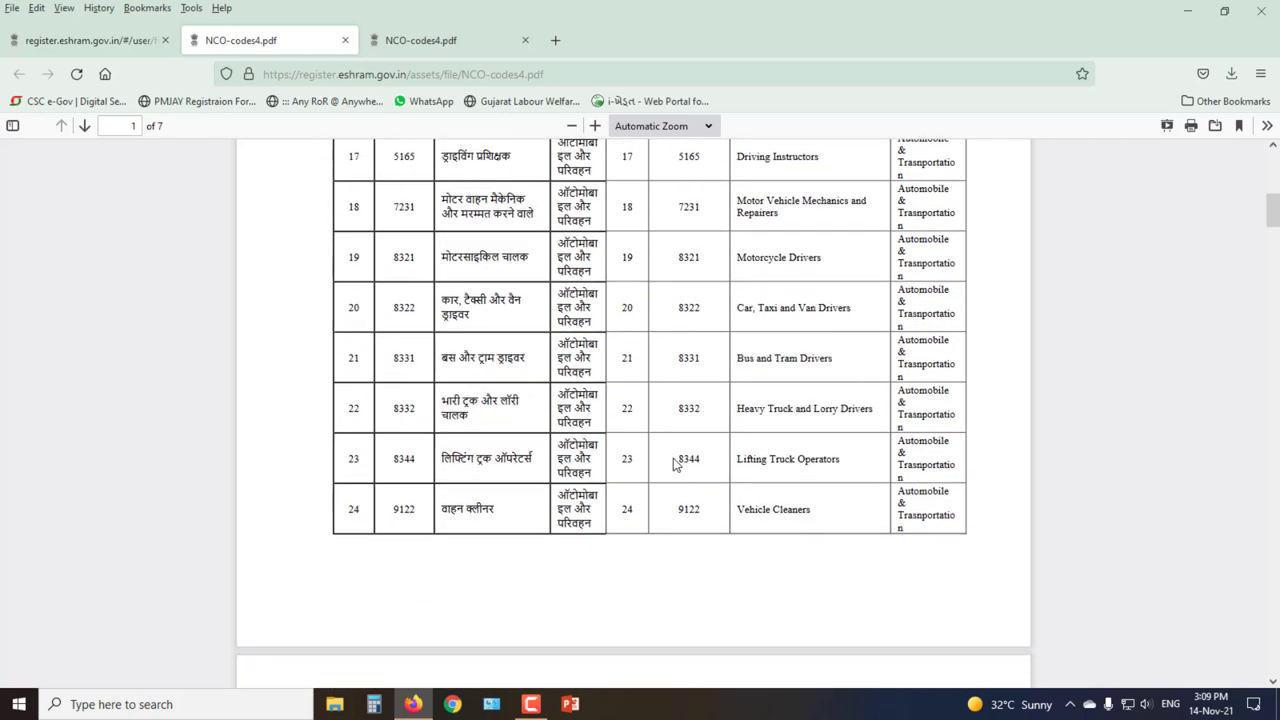
{"action": "scroll", "coordinate": [675, 463], "scroll_direction": "down", "scroll_amount": 2}
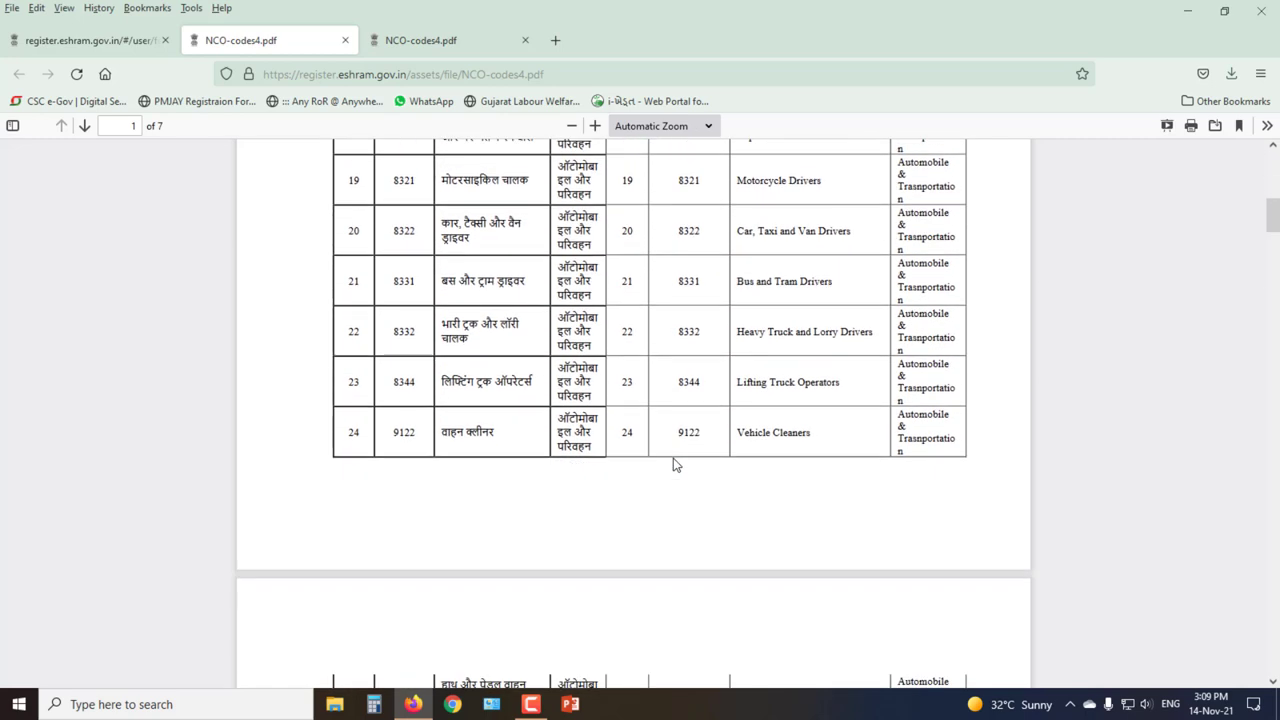
{"action": "scroll", "coordinate": [673, 463], "scroll_direction": "down", "scroll_amount": 7}
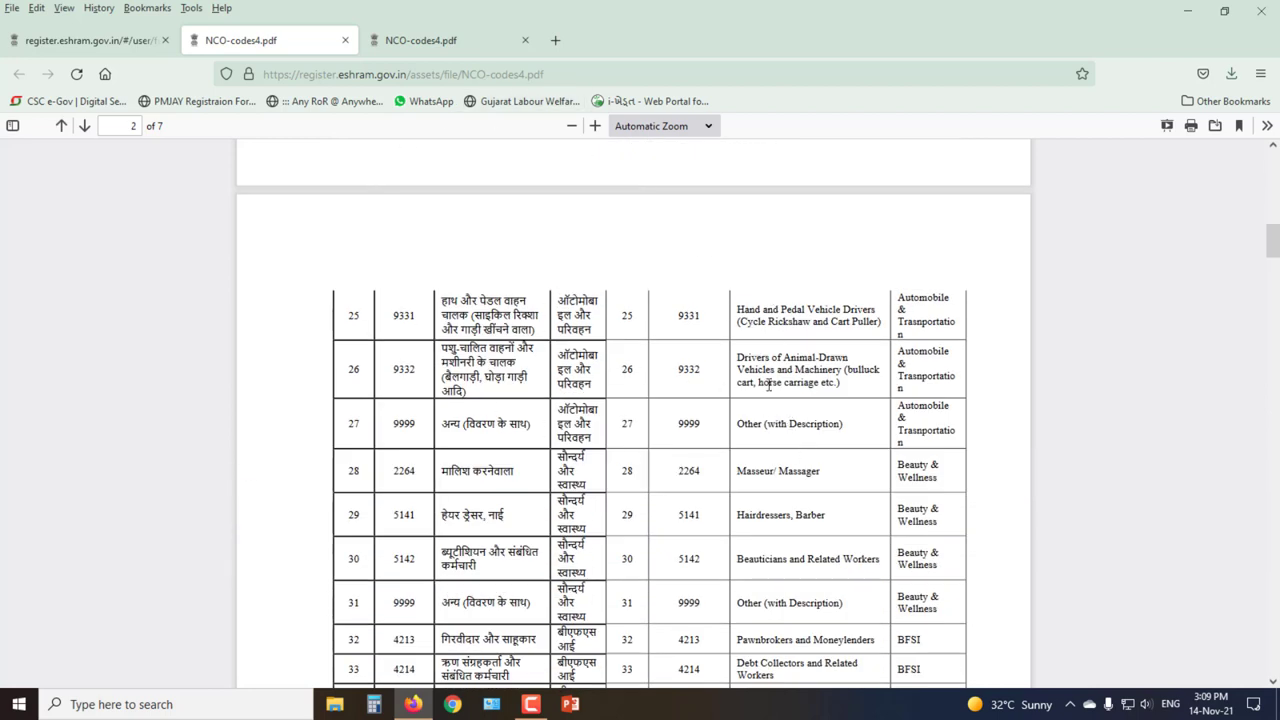
Step: Close the duplicate NCO-codes4.pdf copy and return to the register.eshram.gov.in form
{"action": "left_click", "coordinate": [525, 40]}
{"action": "key", "text": "ctrl+Tab"}
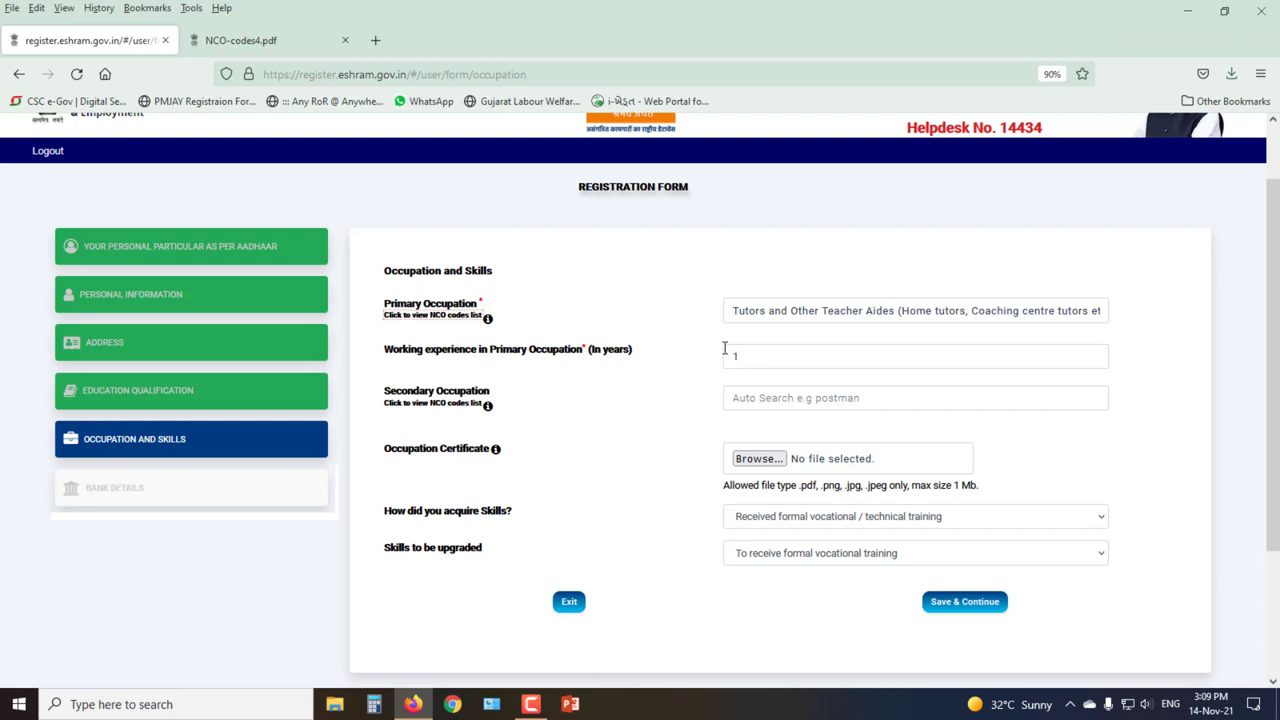
Step: Highlight the working experience of 1, Secondary Occupation field and occupation certificate upload
{"action": "mouse_move", "coordinate": [722, 343]}
{"action": "left_mouse_down"}
{"action": "mouse_move", "coordinate": [875, 364]}
{"action": "mouse_move", "coordinate": [1111, 368]}
{"action": "left_mouse_up"}
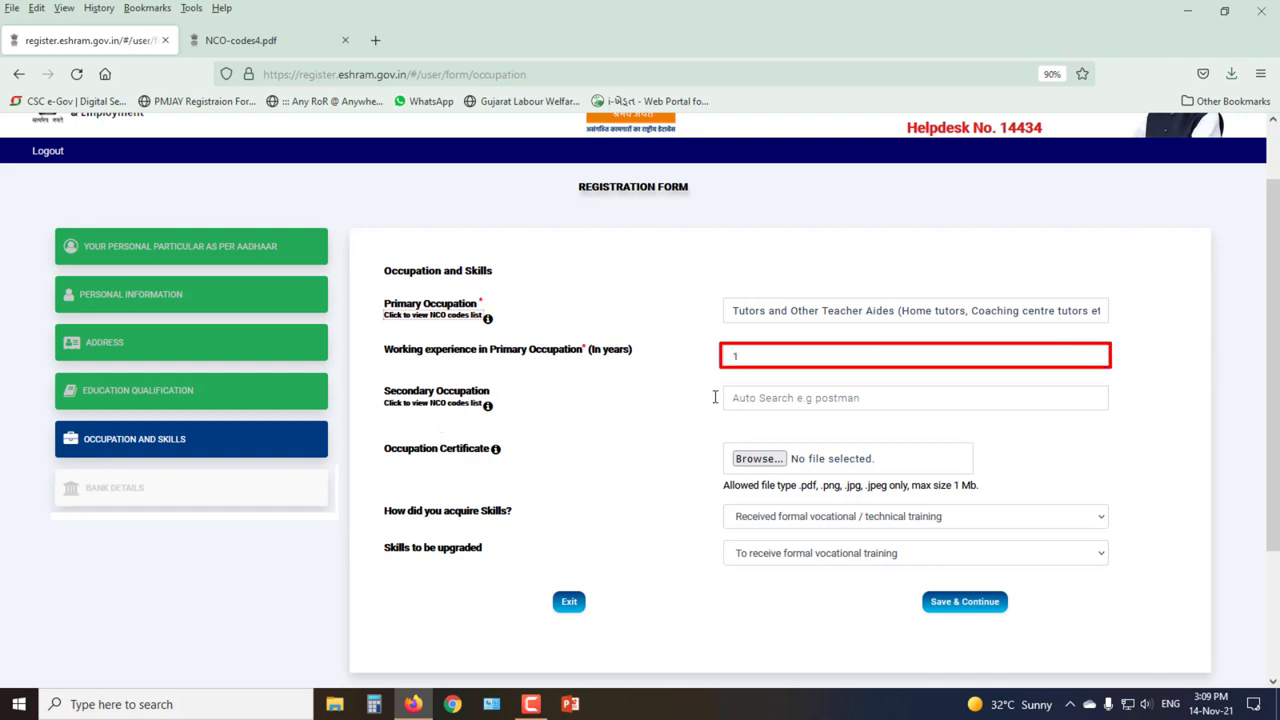
{"action": "left_click_drag", "start_coordinate": [718, 384], "coordinate": [1106, 414]}
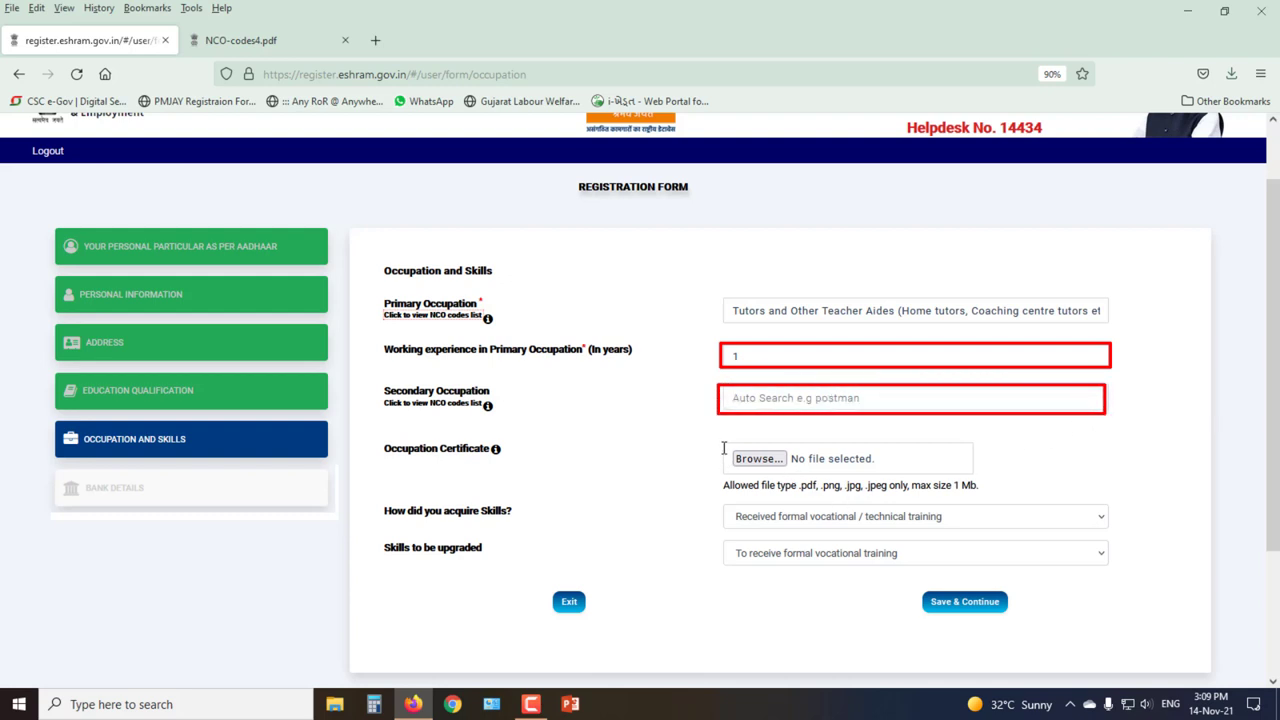
{"action": "left_click_drag", "start_coordinate": [720, 440], "coordinate": [980, 474]}
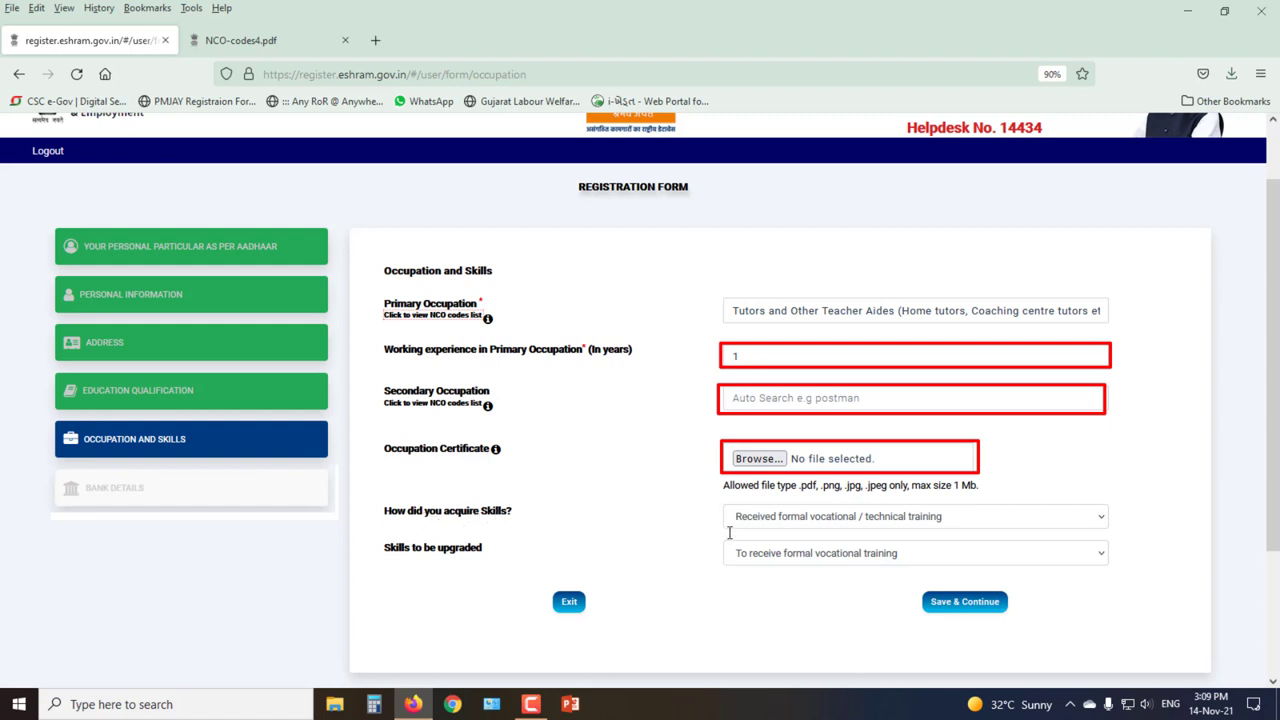
Step: Set skills acquired via formal vocational/technical training and choose formal vocational training as the upgrade
{"action": "left_click", "coordinate": [1104, 516]}
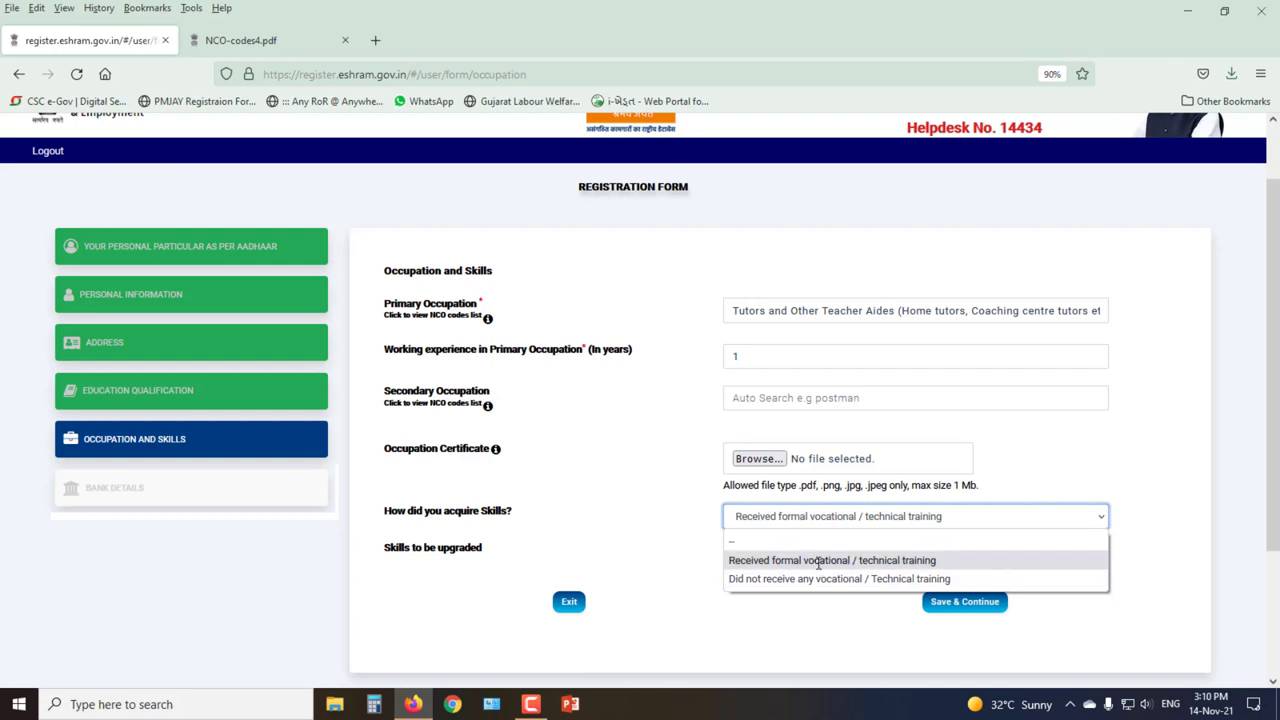
{"action": "left_click", "coordinate": [818, 563]}
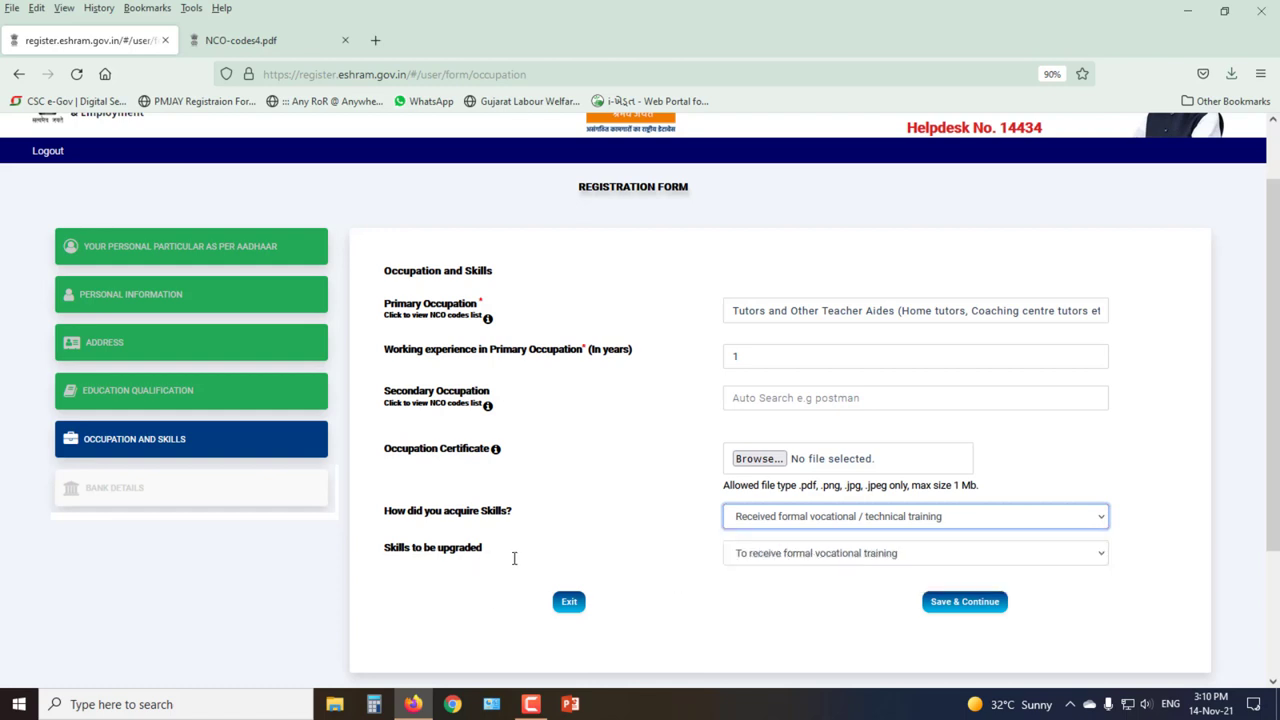
{"action": "left_click", "coordinate": [1042, 550]}
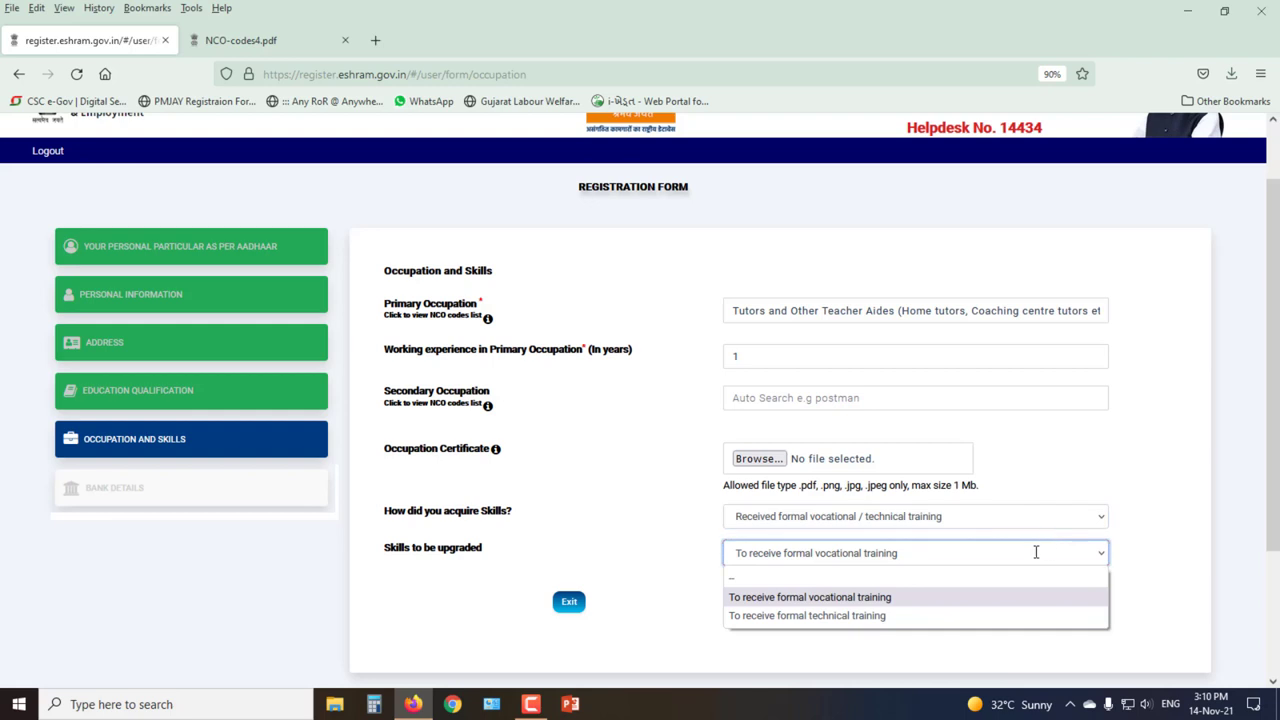
{"action": "left_click", "coordinate": [863, 596]}
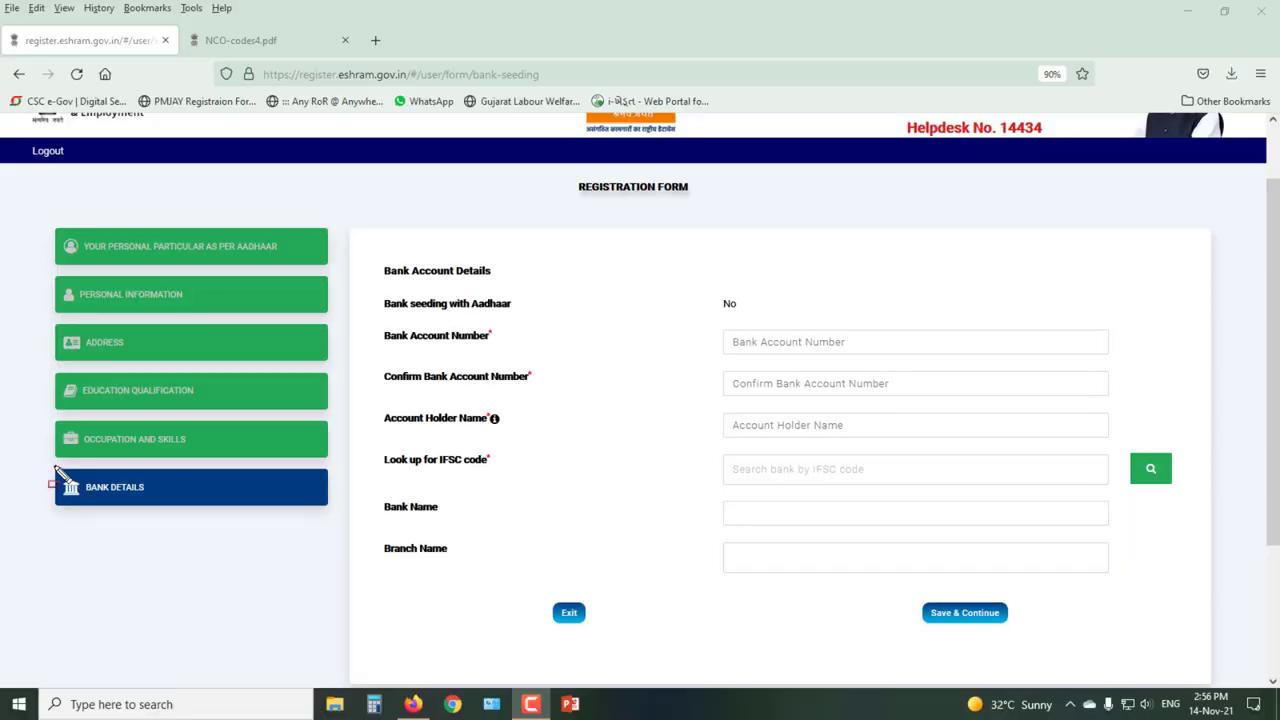
Step: Highlight the Bank Details step and the 'No' status for bank seeding with Aadhaar
{"action": "mouse_move", "coordinate": [55, 466]}
{"action": "left_mouse_down"}
{"action": "mouse_move", "coordinate": [172, 512]}
{"action": "mouse_move", "coordinate": [332, 508]}
{"action": "left_mouse_up"}
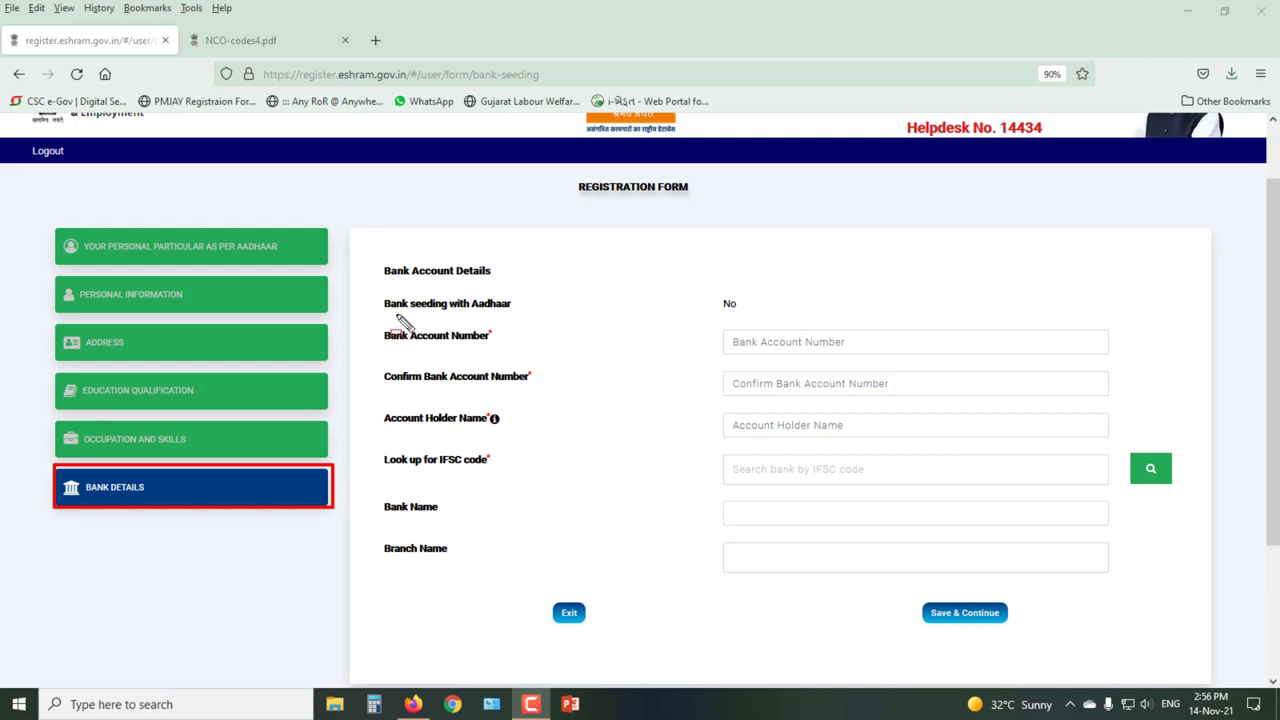
{"action": "left_click_drag", "start_coordinate": [378, 287], "coordinate": [518, 320]}
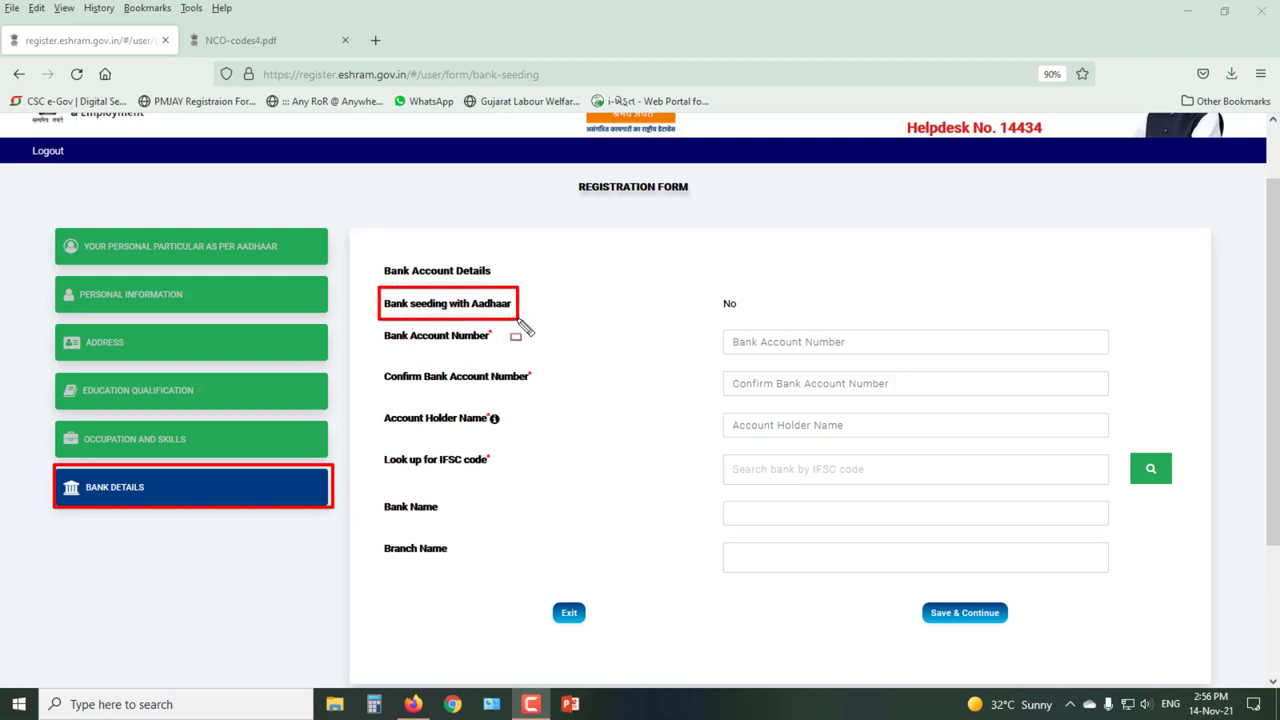
{"action": "left_click_drag", "start_coordinate": [713, 284], "coordinate": [760, 313]}
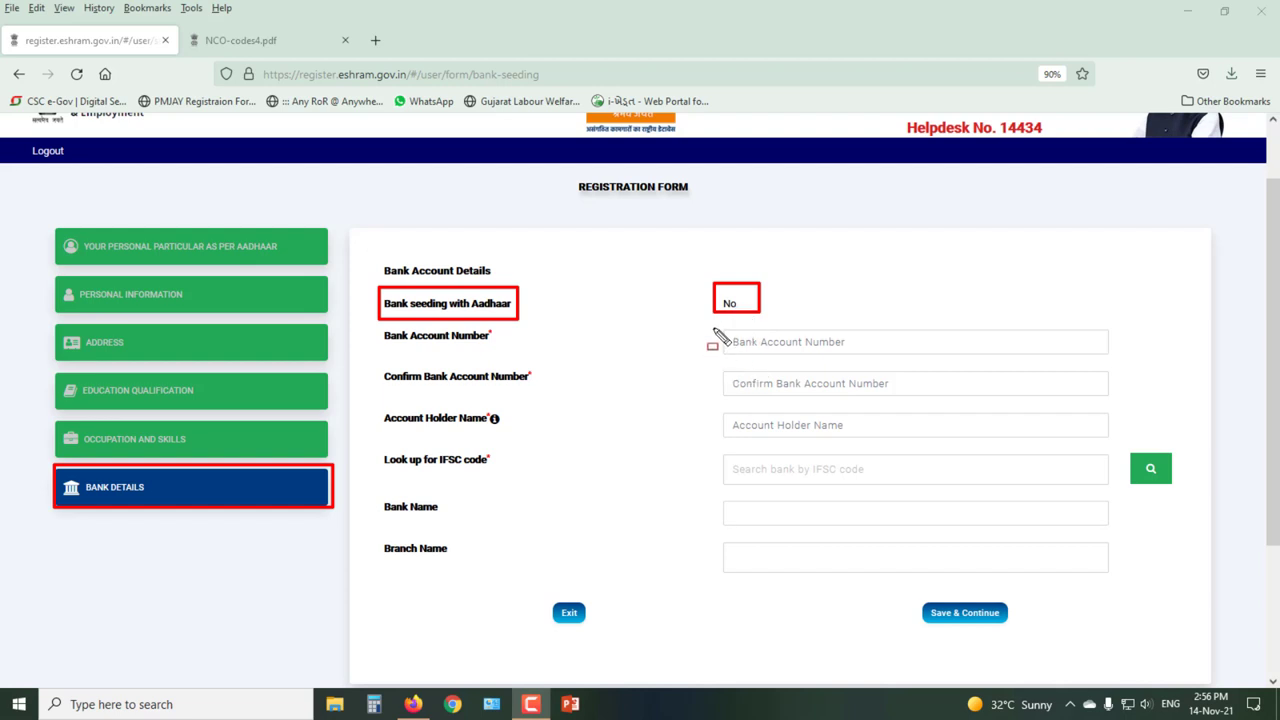
Step: Mark out the account number, confirmation, holder name, IFSC, bank name and branch fields
{"action": "left_click_drag", "start_coordinate": [714, 329], "coordinate": [1110, 360]}
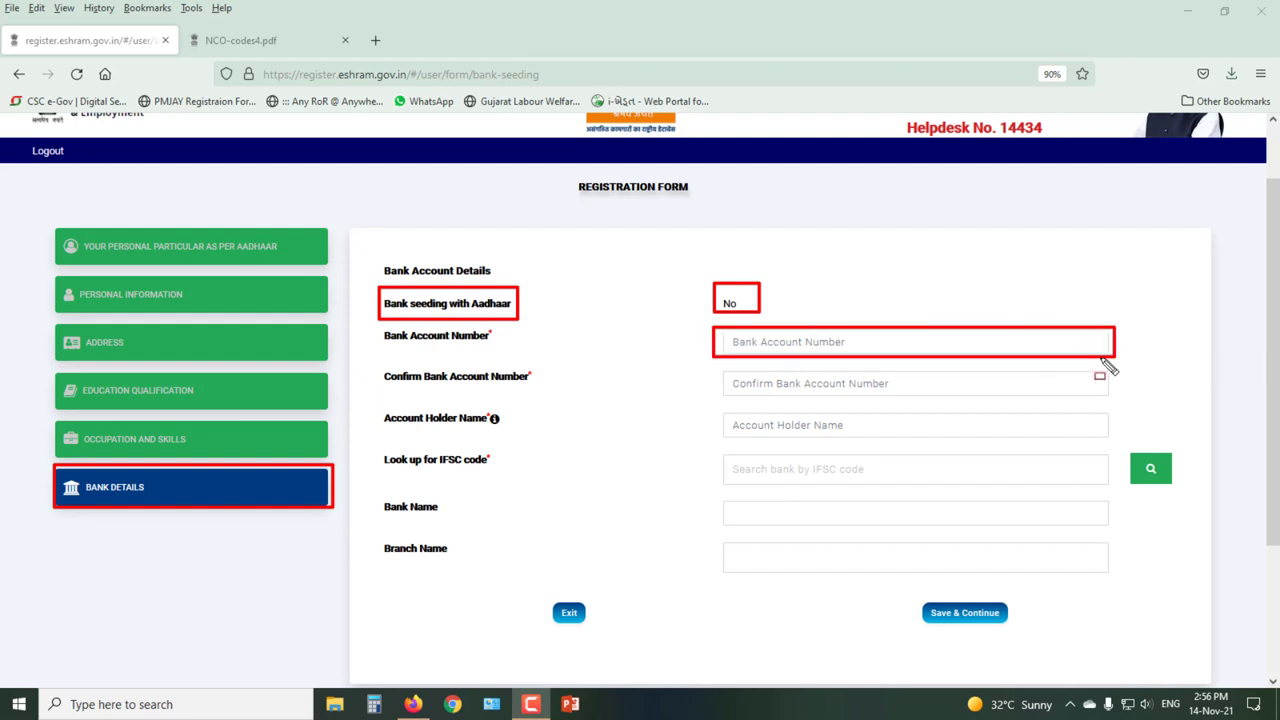
{"action": "mouse_move", "coordinate": [721, 369]}
{"action": "left_mouse_down"}
{"action": "mouse_move", "coordinate": [971, 417]}
{"action": "mouse_move", "coordinate": [1116, 397]}
{"action": "left_mouse_up"}
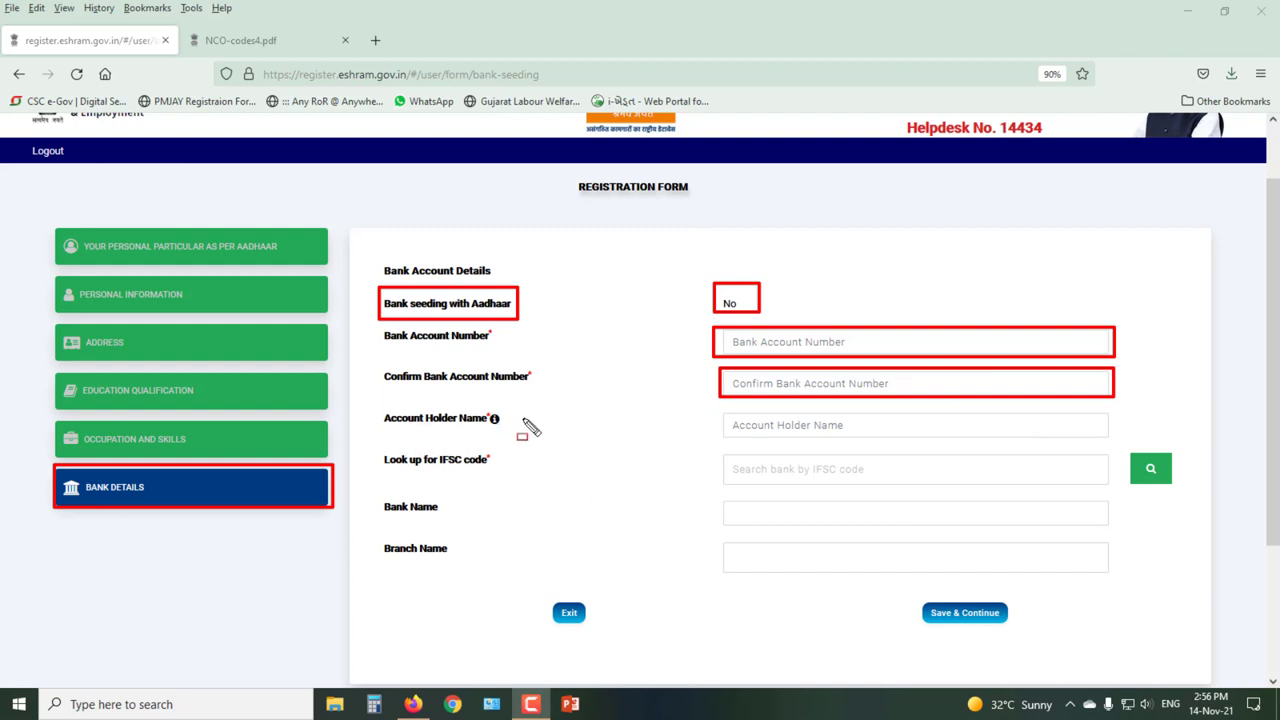
{"action": "mouse_move", "coordinate": [716, 411]}
{"action": "left_mouse_down"}
{"action": "mouse_move", "coordinate": [782, 433]}
{"action": "mouse_move", "coordinate": [1119, 435]}
{"action": "left_mouse_up"}
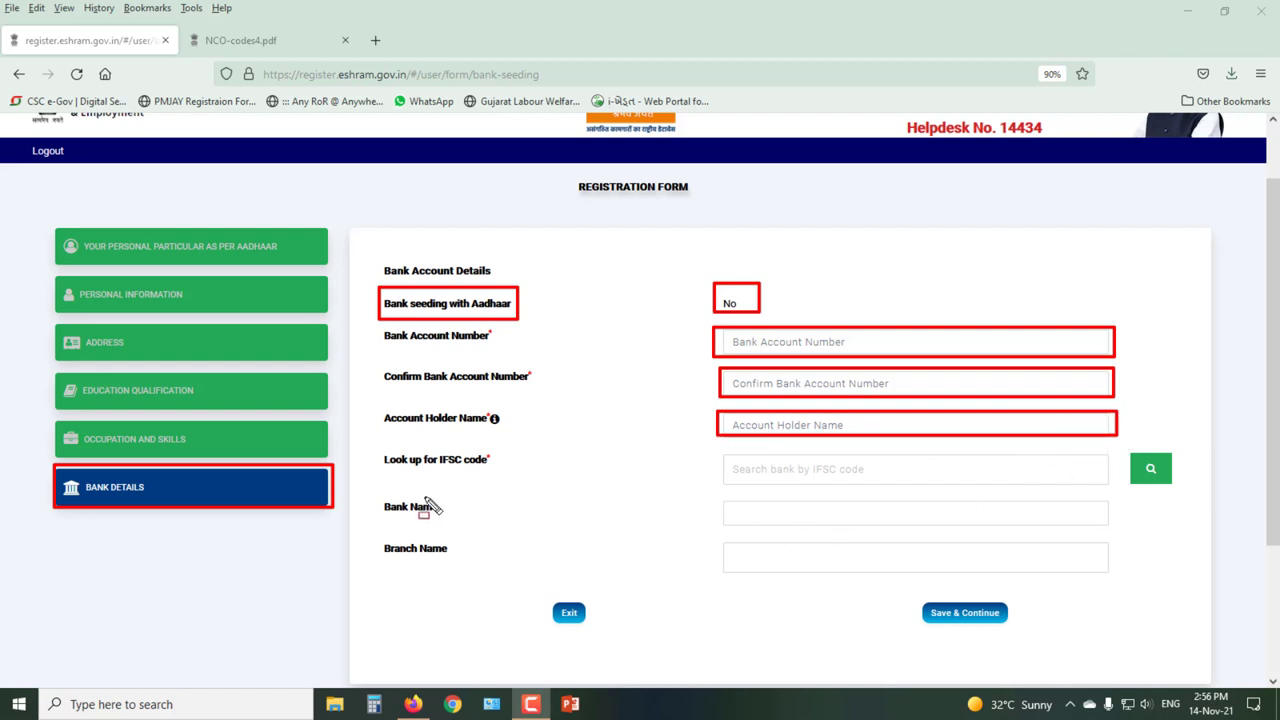
{"action": "mouse_move", "coordinate": [719, 468]}
{"action": "left_mouse_down"}
{"action": "mouse_move", "coordinate": [1063, 491]}
{"action": "mouse_move", "coordinate": [1180, 485]}
{"action": "left_mouse_up"}
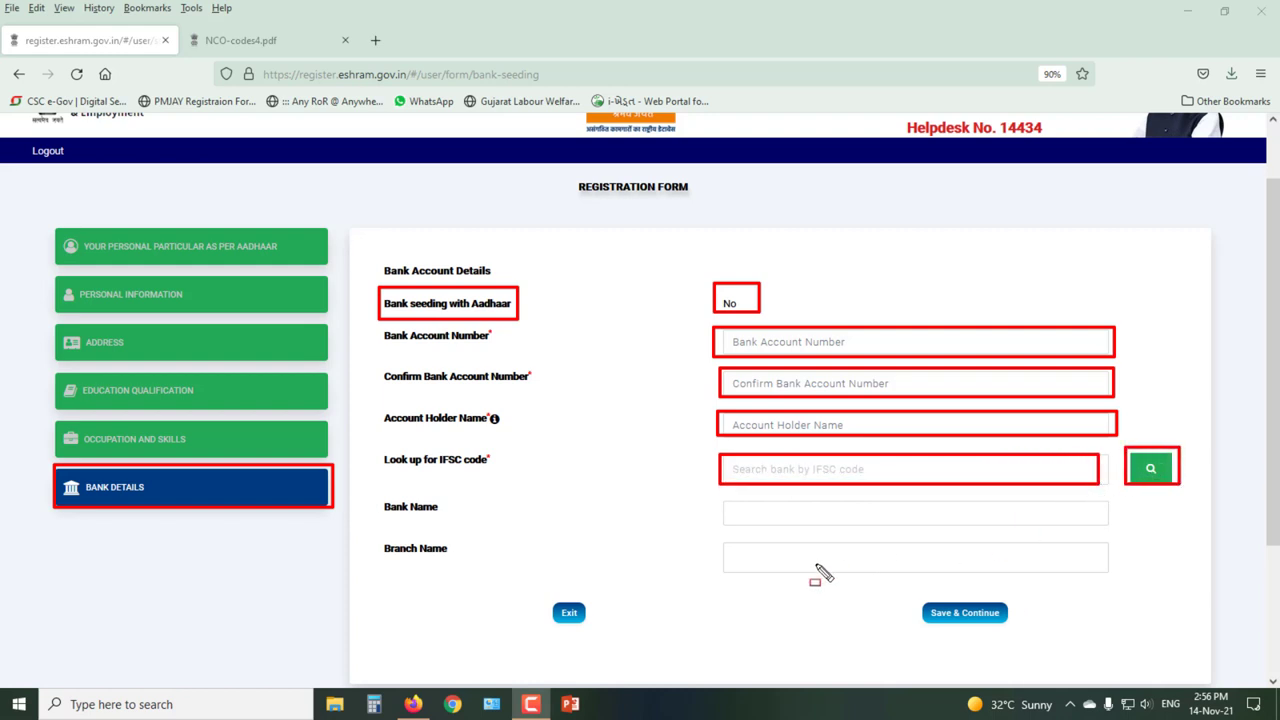
{"action": "left_click_drag", "start_coordinate": [720, 494], "coordinate": [968, 527]}
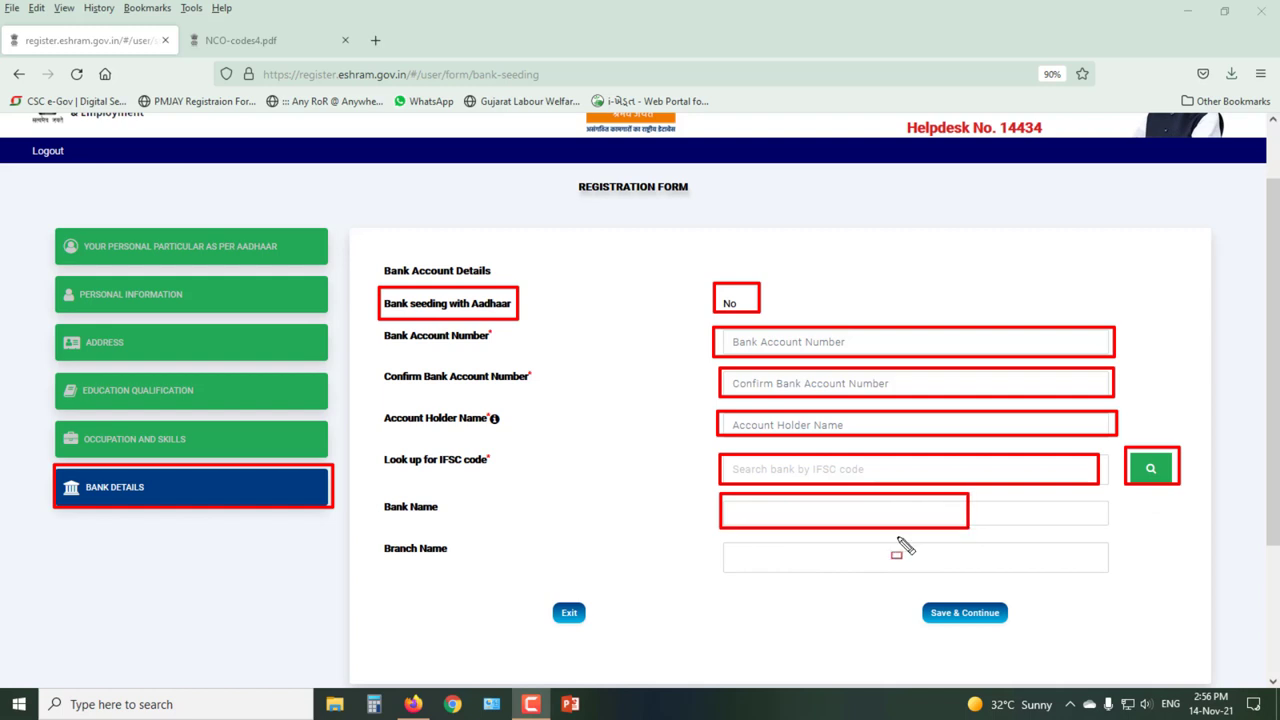
{"action": "mouse_move", "coordinate": [714, 546]}
{"action": "left_mouse_down"}
{"action": "mouse_move", "coordinate": [771, 568]}
{"action": "mouse_move", "coordinate": [960, 573]}
{"action": "mouse_move", "coordinate": [1008, 627]}
{"action": "left_mouse_up"}
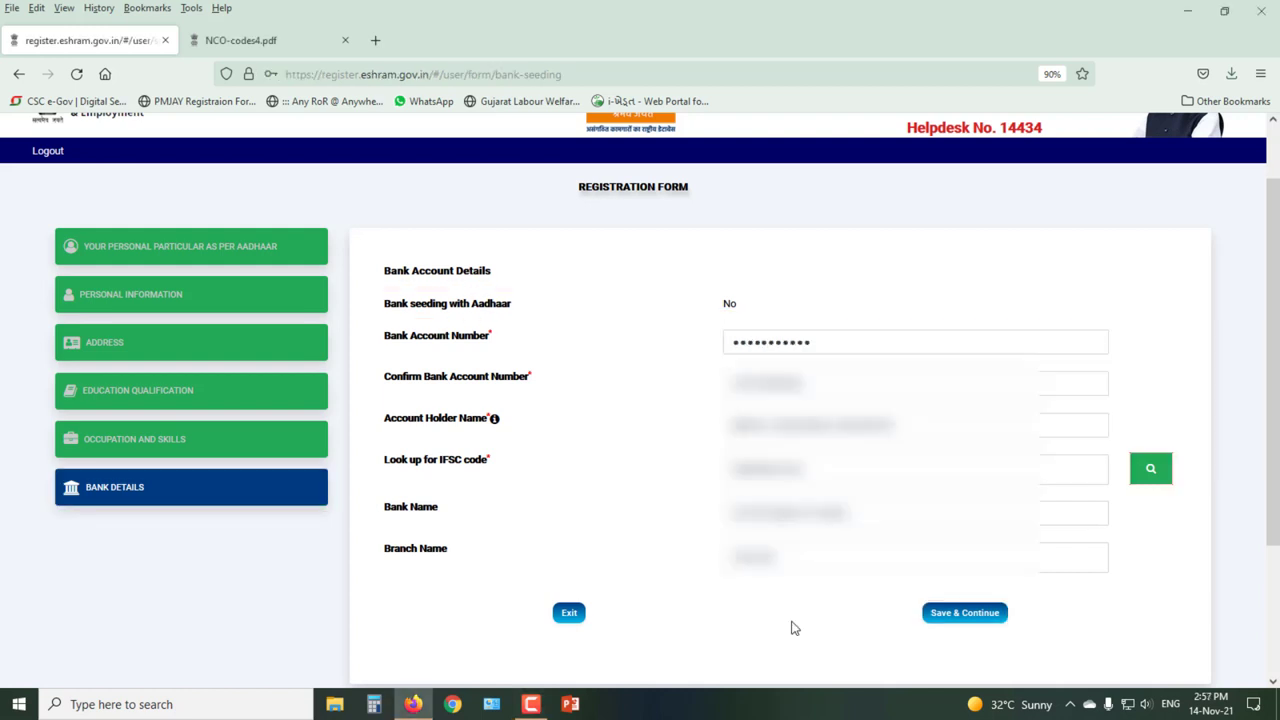
Step: Save the bank details and continue to the Preview/Self Declaration page
{"action": "left_click", "coordinate": [957, 622]}
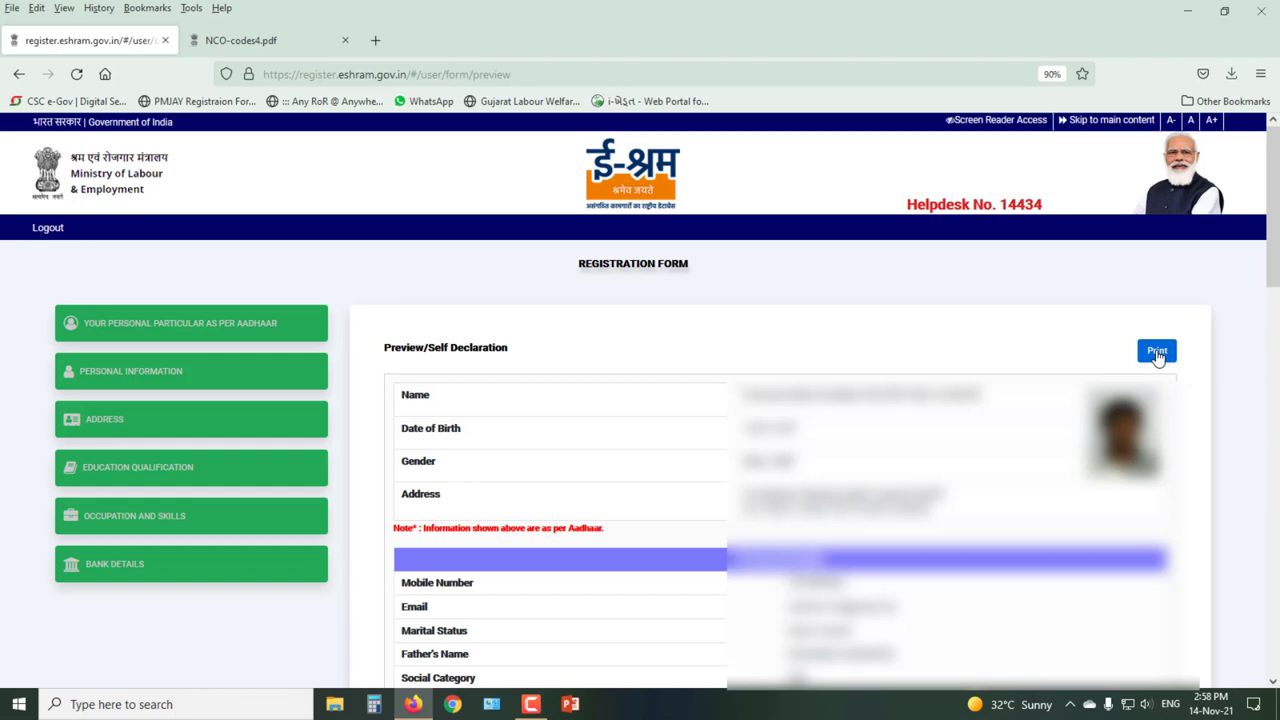
Step: Print the registration preview to a PDF file using the Save to PDF destination
{"action": "left_click", "coordinate": [1157, 352]}
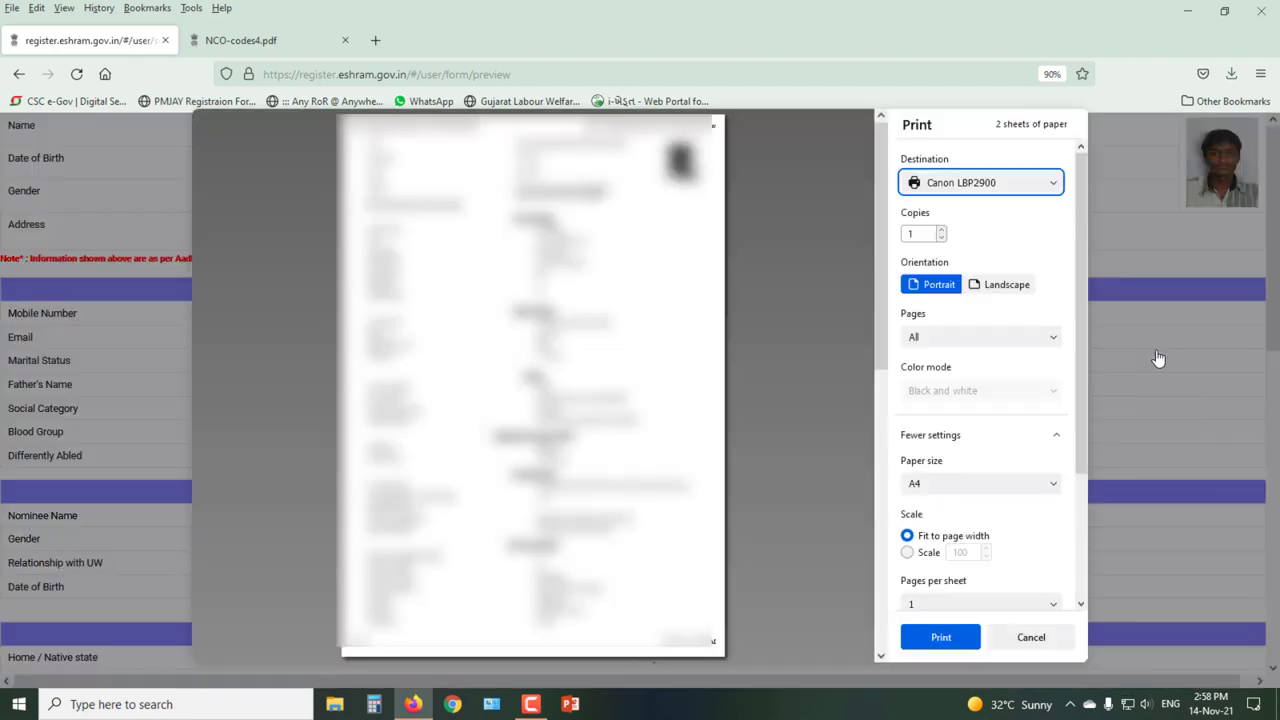
{"action": "left_click", "coordinate": [1018, 180]}
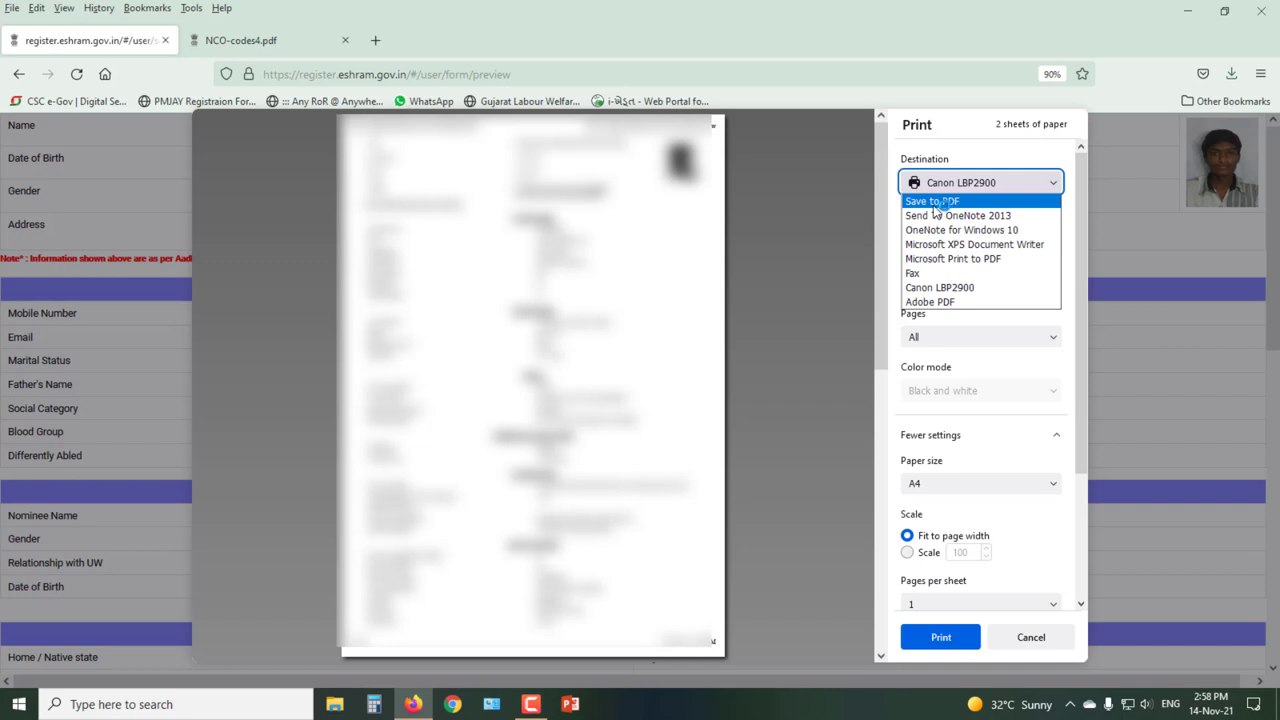
{"action": "left_click", "coordinate": [936, 203]}
{"action": "left_click", "coordinate": [938, 636]}
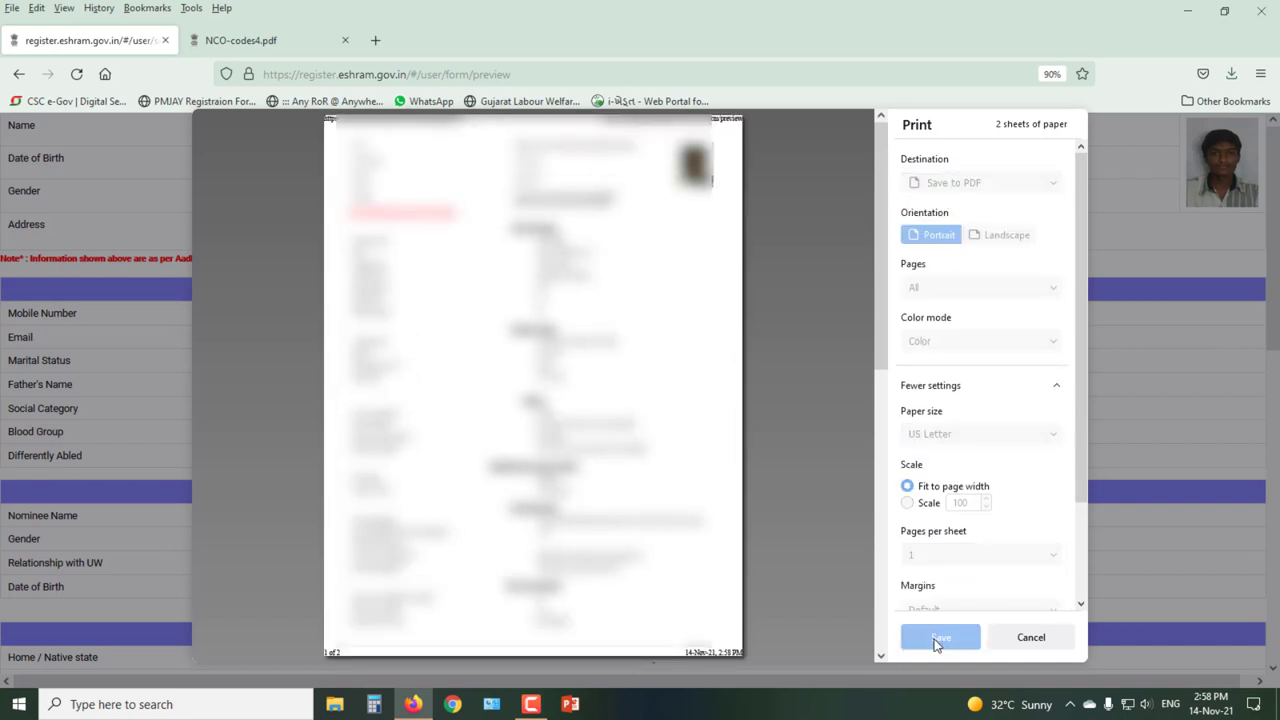
{"action": "key", "text": "Return"}
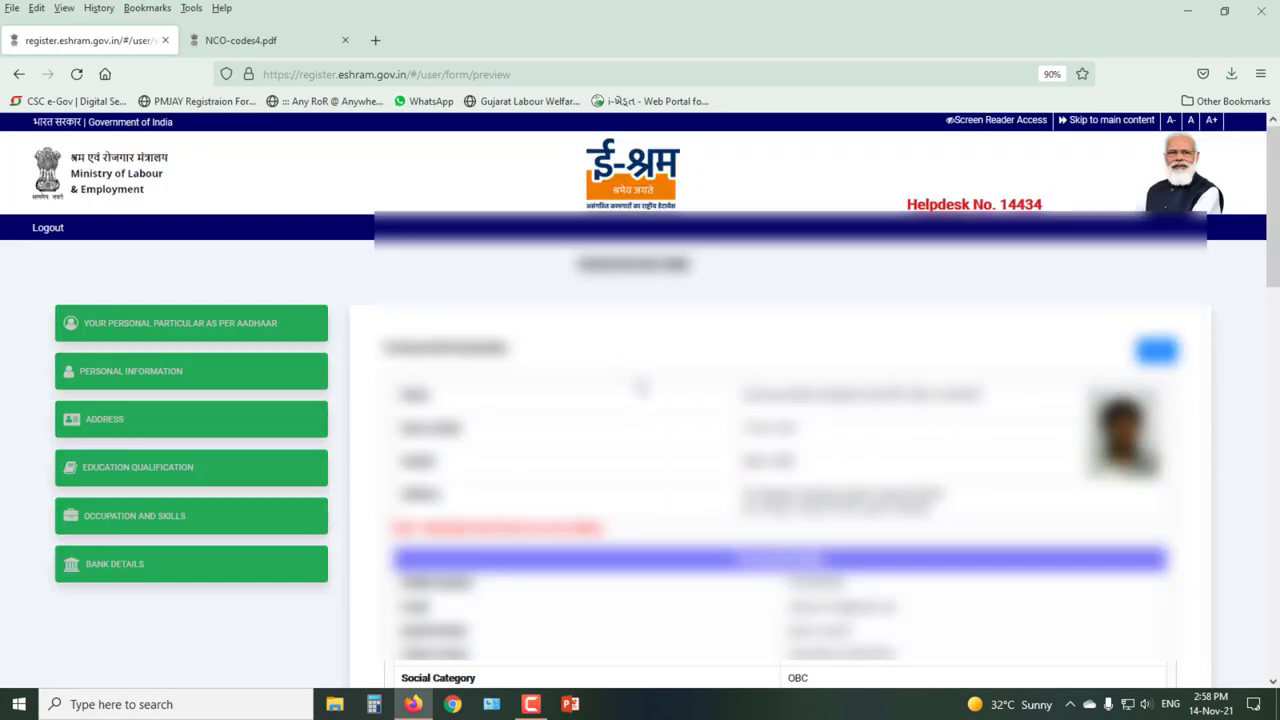
{"action": "scroll", "coordinate": [630, 372], "scroll_direction": "down", "scroll_amount": 2}
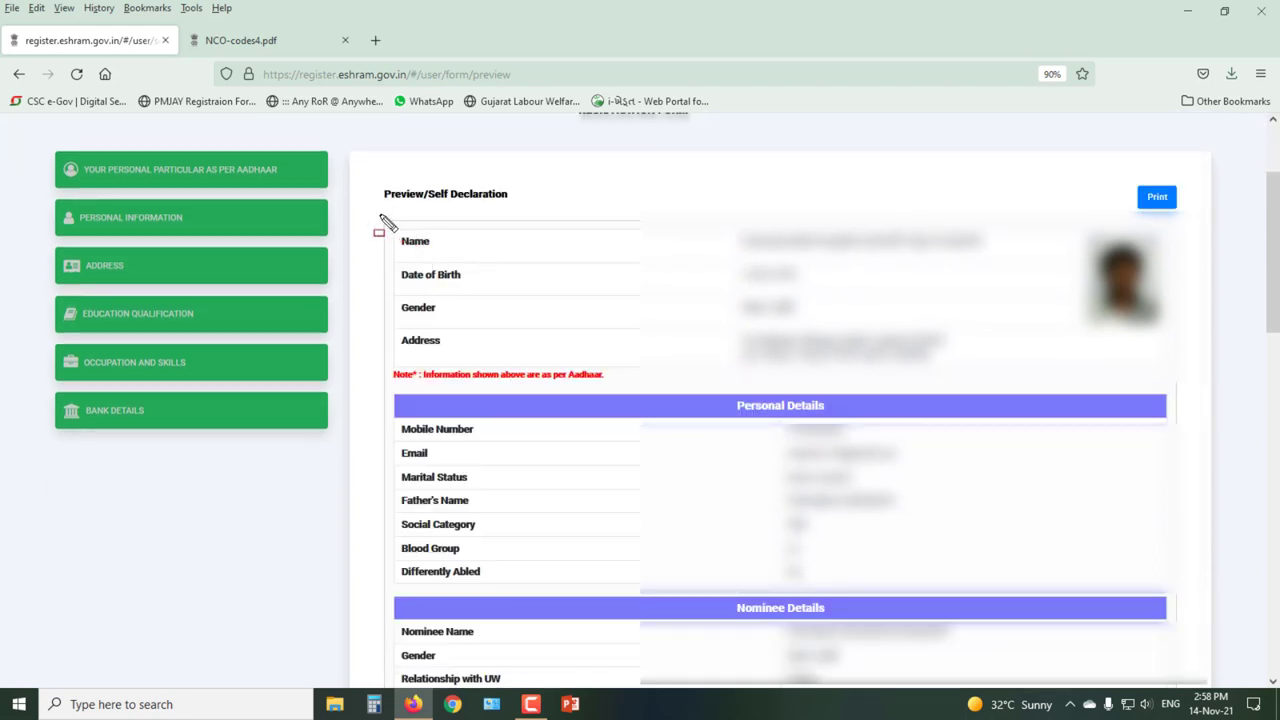
{"action": "left_click_drag", "start_coordinate": [379, 214], "coordinate": [1180, 371]}
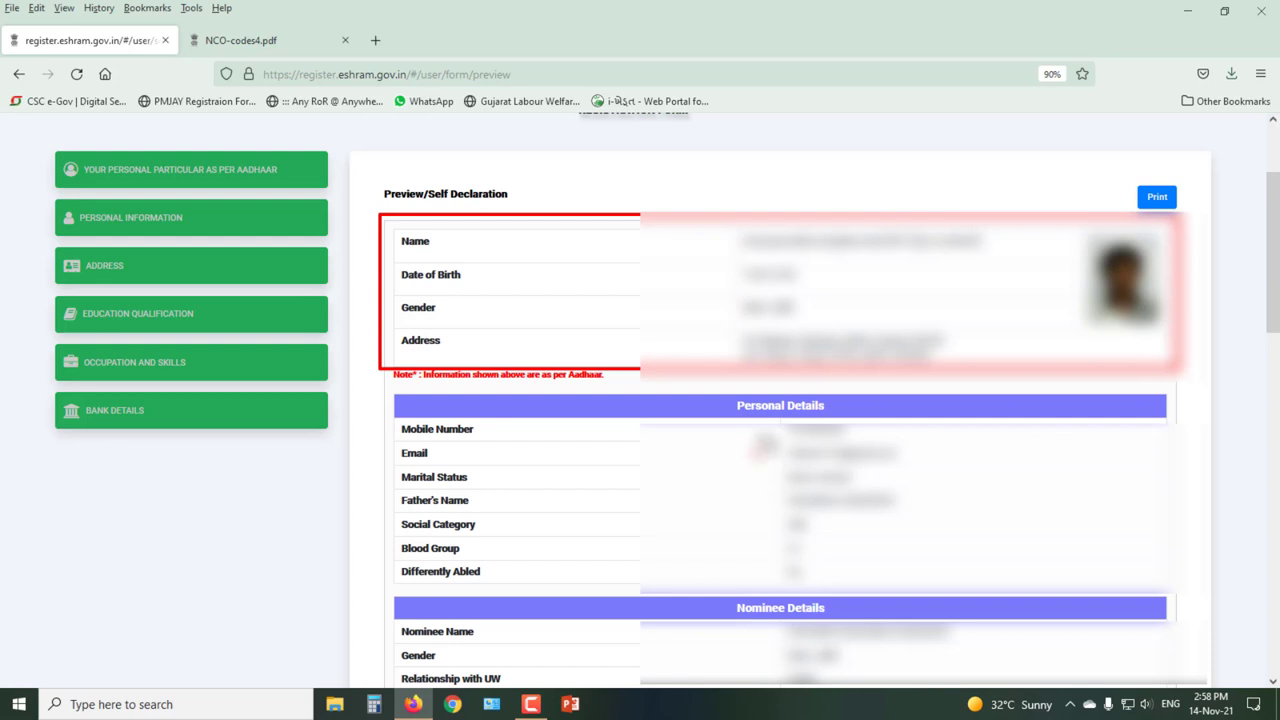
{"action": "mouse_move", "coordinate": [385, 394]}
{"action": "left_mouse_down"}
{"action": "mouse_move", "coordinate": [660, 586]}
{"action": "mouse_move", "coordinate": [1185, 603]}
{"action": "left_mouse_up"}
{"action": "left_click_drag", "start_coordinate": [1277, 228], "coordinate": [1277, 368]}
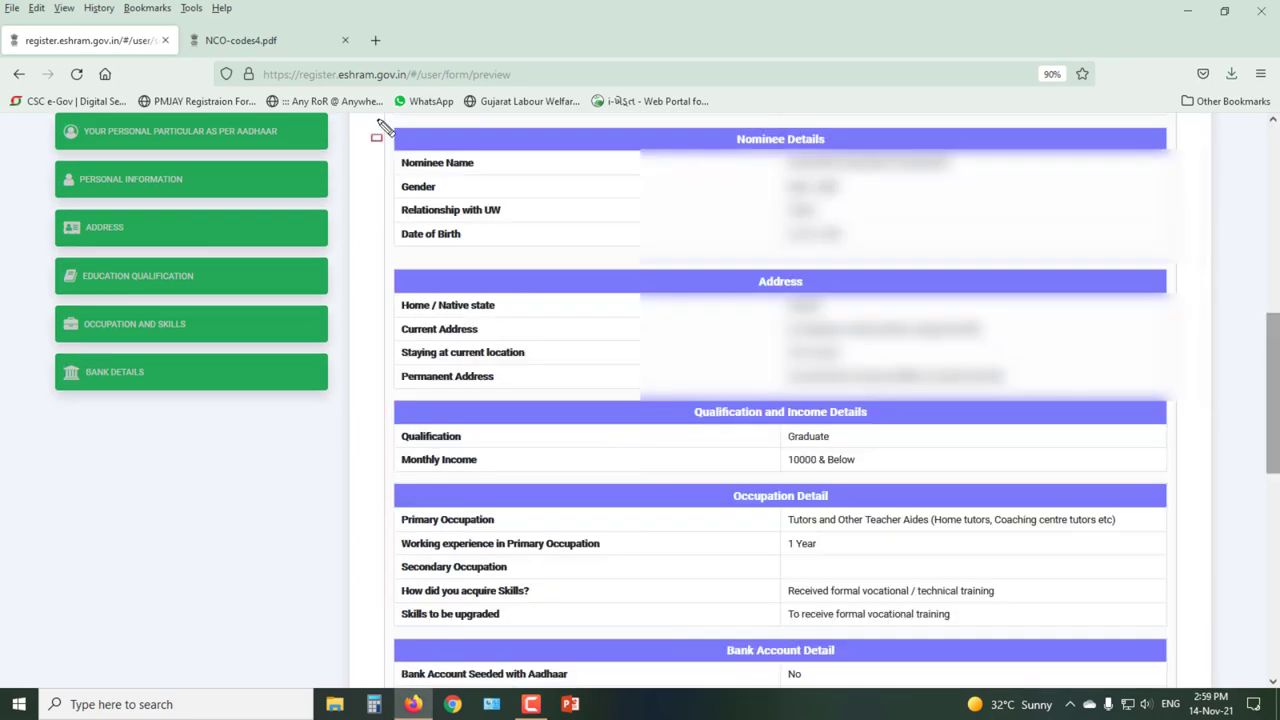
{"action": "mouse_move", "coordinate": [377, 120]}
{"action": "left_mouse_down"}
{"action": "mouse_move", "coordinate": [634, 209]}
{"action": "mouse_move", "coordinate": [1181, 268]}
{"action": "left_mouse_up"}
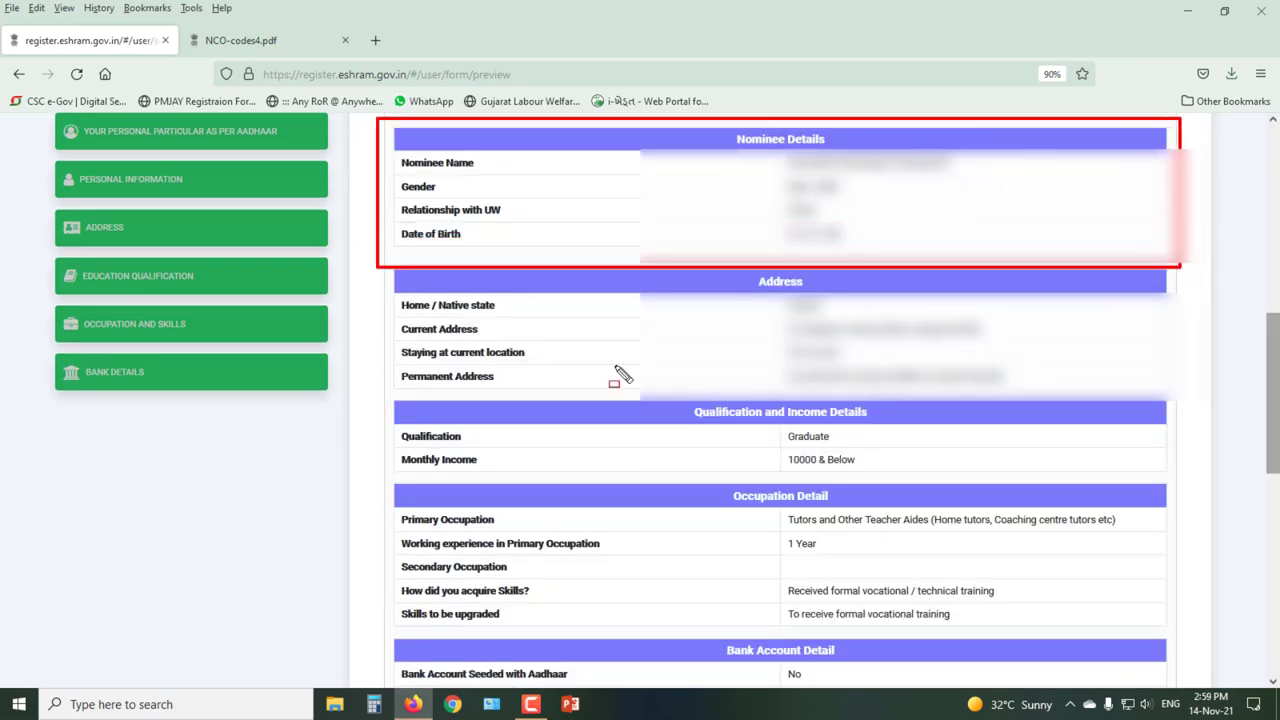
{"action": "mouse_move", "coordinate": [383, 274]}
{"action": "left_mouse_down"}
{"action": "mouse_move", "coordinate": [1002, 362]}
{"action": "mouse_move", "coordinate": [1176, 408]}
{"action": "left_mouse_up"}
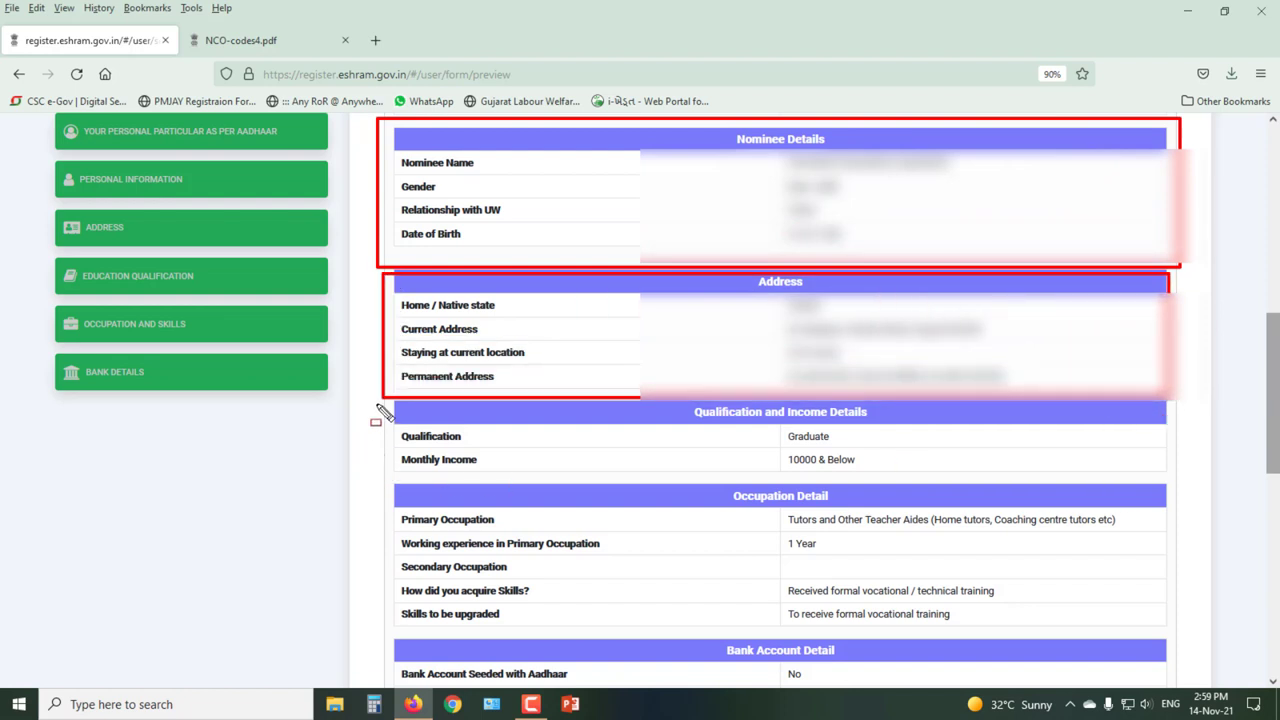
{"action": "mouse_move", "coordinate": [377, 402]}
{"action": "left_mouse_down"}
{"action": "mouse_move", "coordinate": [628, 462]}
{"action": "mouse_move", "coordinate": [942, 466]}
{"action": "mouse_move", "coordinate": [1168, 488]}
{"action": "left_mouse_up"}
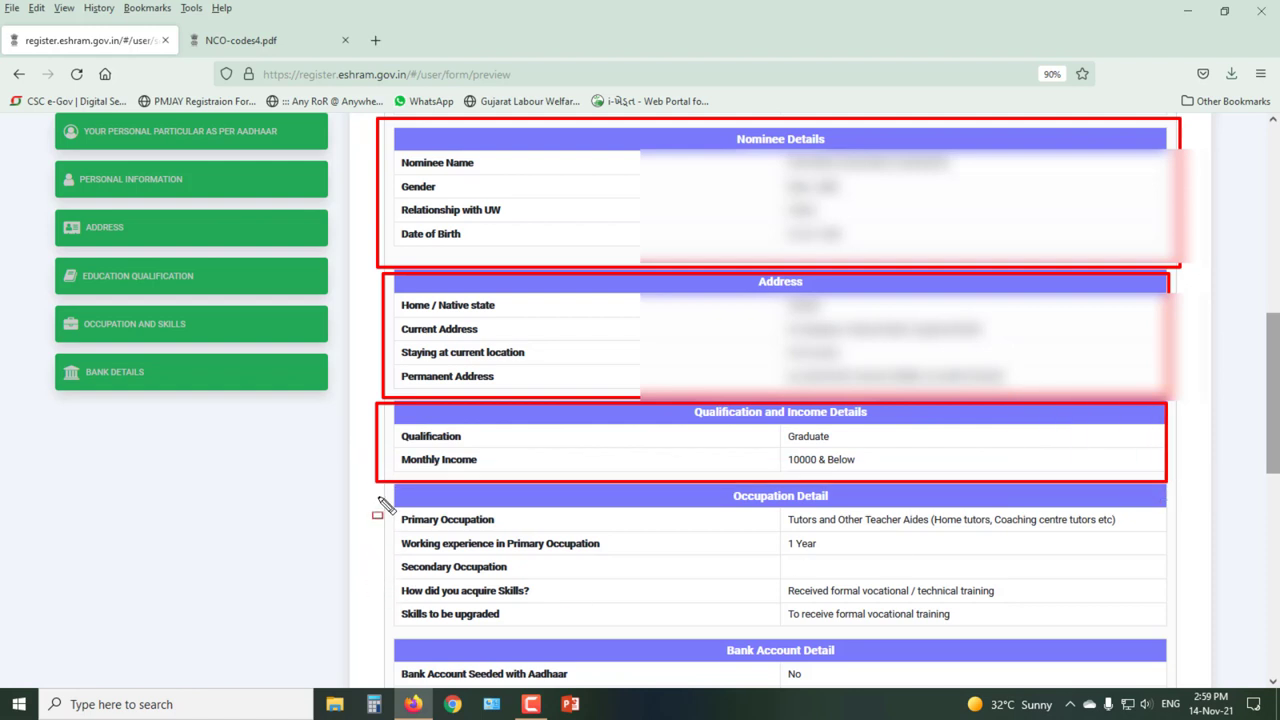
{"action": "mouse_move", "coordinate": [376, 490]}
{"action": "left_mouse_down"}
{"action": "mouse_move", "coordinate": [897, 614]}
{"action": "mouse_move", "coordinate": [1160, 661]}
{"action": "mouse_move", "coordinate": [1176, 651]}
{"action": "left_mouse_up"}
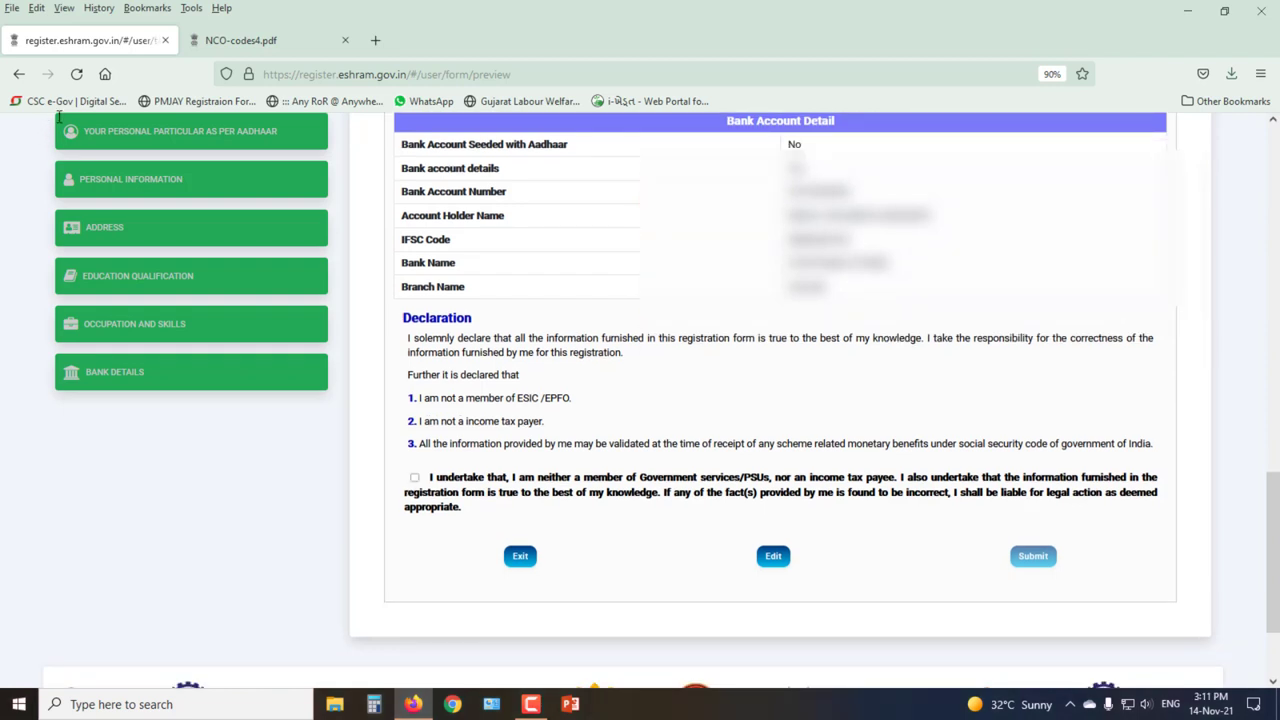
Step: Outline the registration progress sidebar, then accept the undertaking declaration
{"action": "left_click_drag", "start_coordinate": [50, 110], "coordinate": [332, 400]}
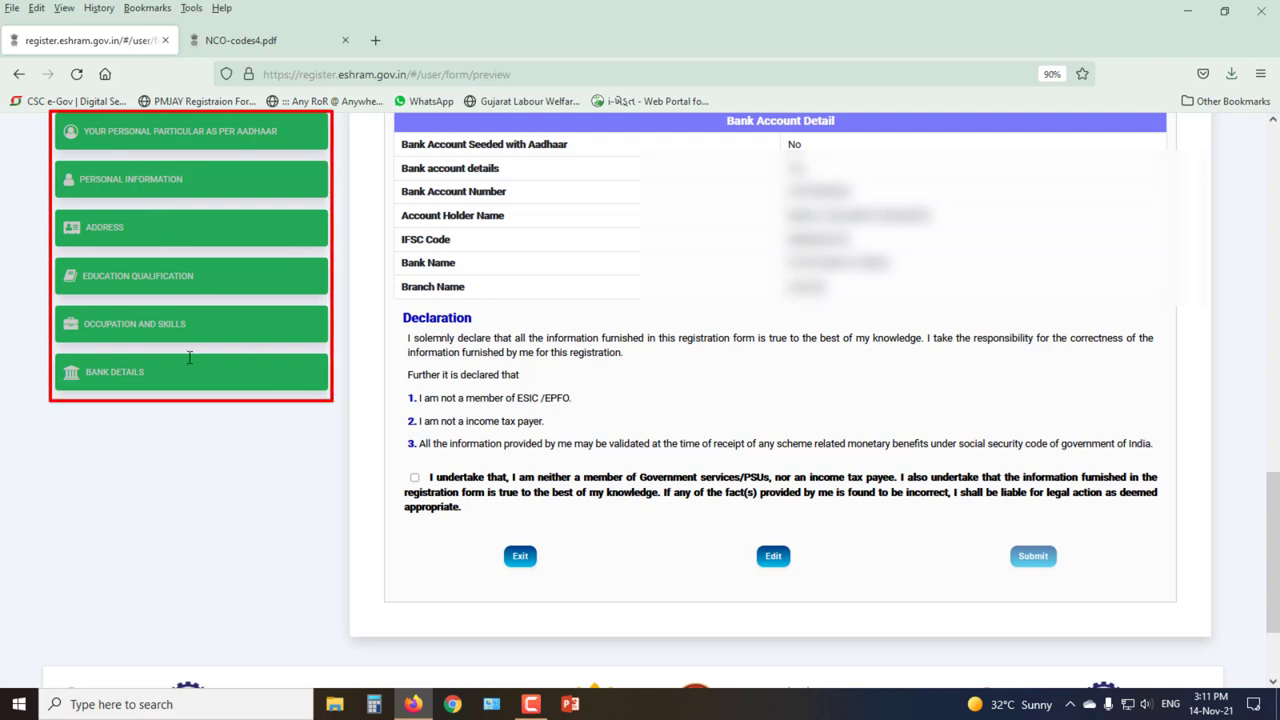
{"action": "mouse_move", "coordinate": [1008, 539]}
{"action": "left_mouse_down"}
{"action": "mouse_move", "coordinate": [1078, 578]}
{"action": "mouse_move", "coordinate": [1062, 572]}
{"action": "left_mouse_up"}
{"action": "key", "text": "Escape"}
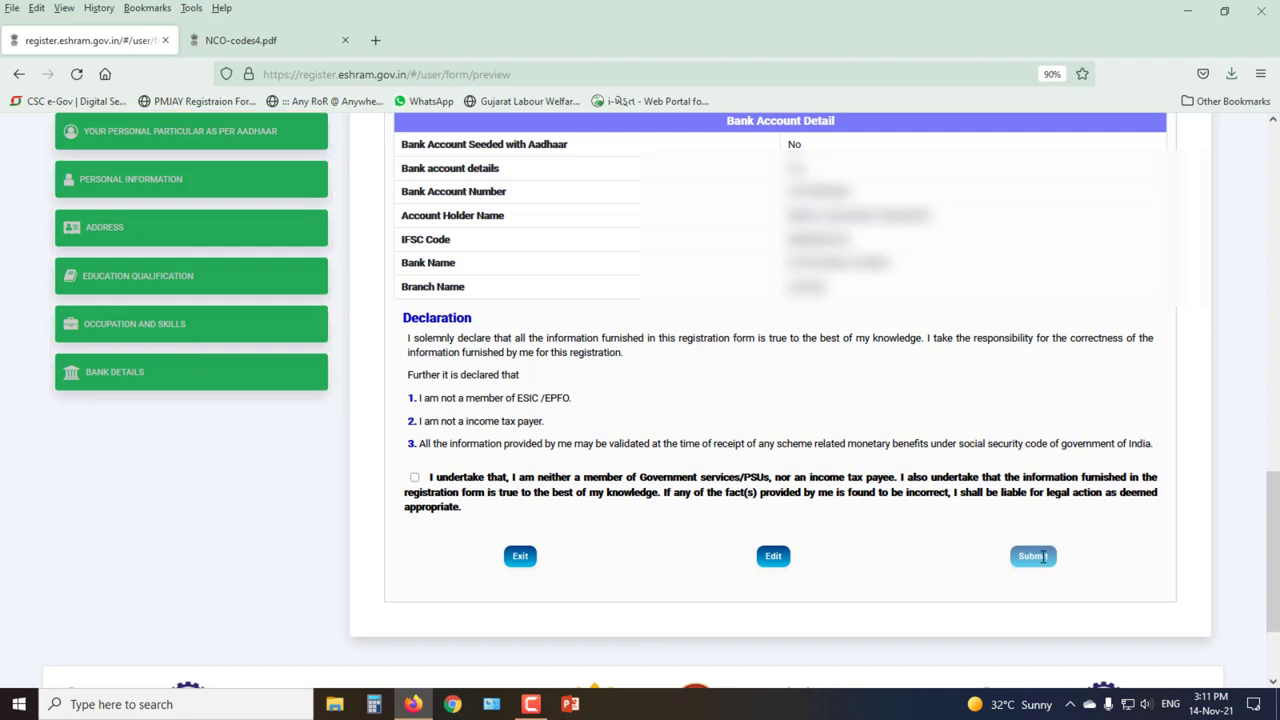
{"action": "key", "text": "space"}
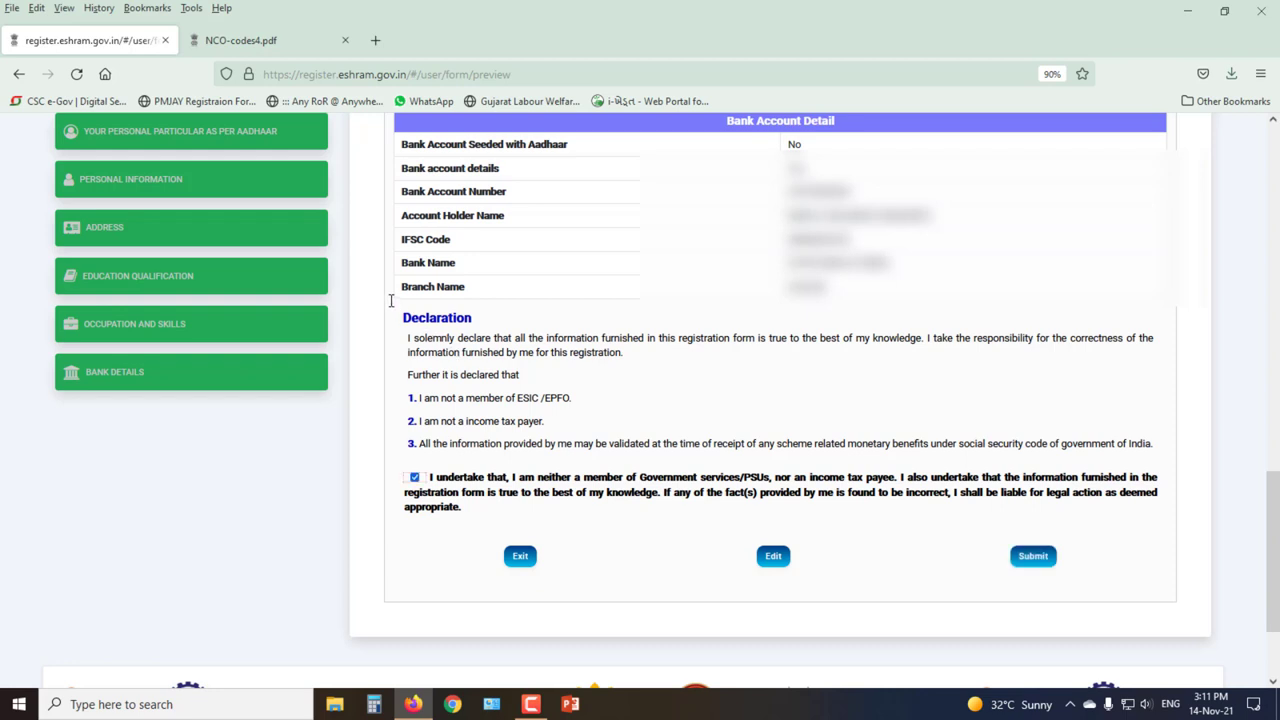
Step: Re-tick the Declaration undertaking and submit the registration to produce the e-SHRAM UAN card
{"action": "mouse_move", "coordinate": [407, 325]}
{"action": "left_mouse_down"}
{"action": "mouse_move", "coordinate": [823, 437]}
{"action": "mouse_move", "coordinate": [1164, 462]}
{"action": "left_mouse_up"}
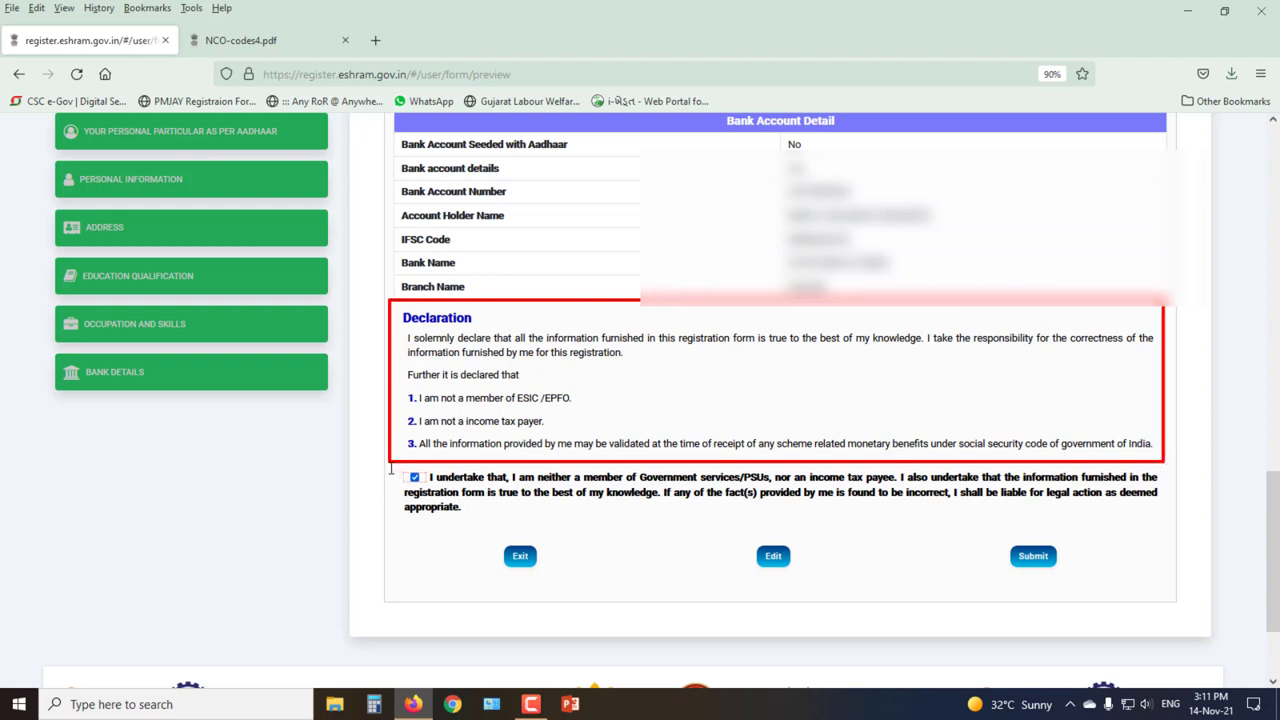
{"action": "left_click_drag", "start_coordinate": [389, 466], "coordinate": [426, 487]}
{"action": "left_click", "coordinate": [414, 477]}
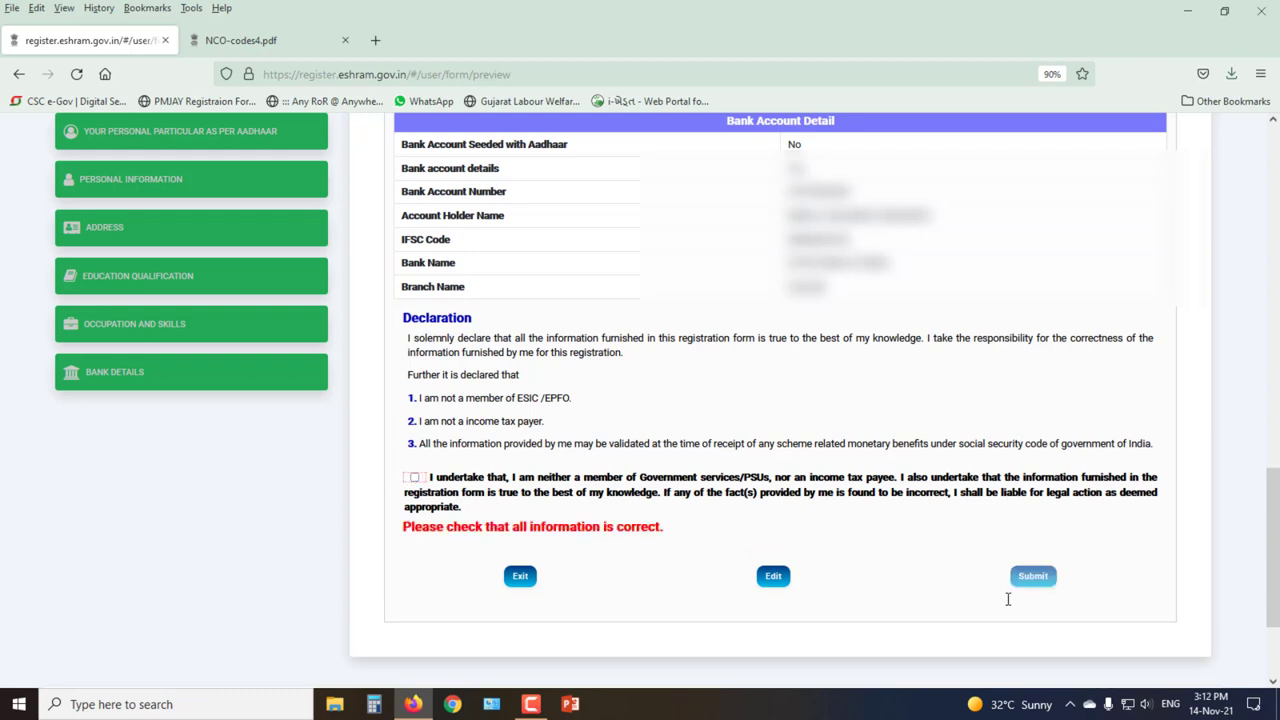
{"action": "left_click", "coordinate": [414, 477]}
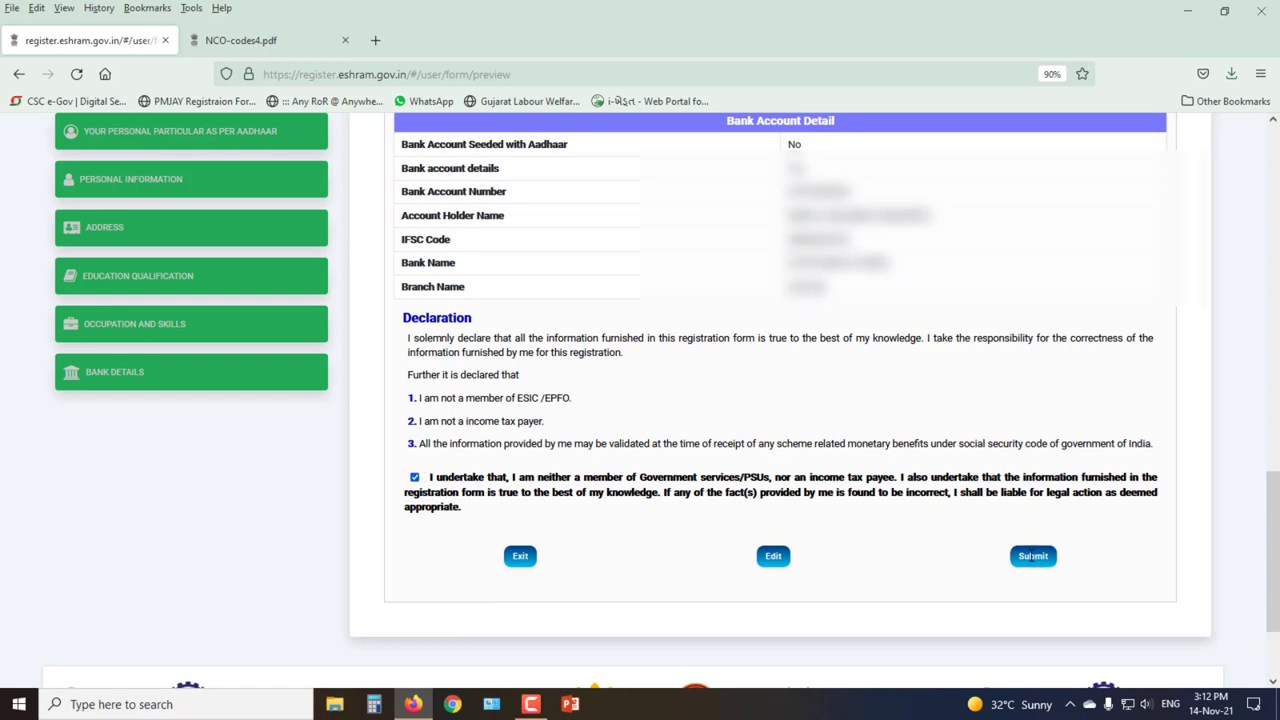
{"action": "left_click", "coordinate": [1032, 557]}
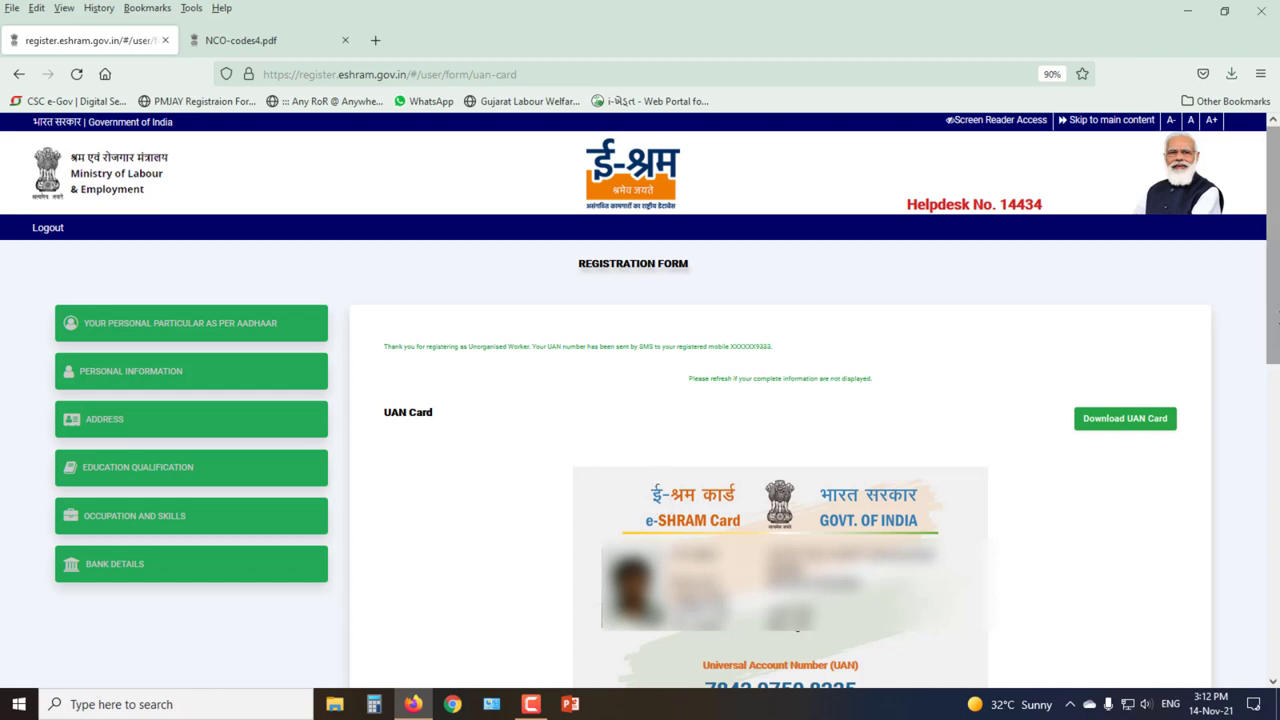
{"action": "scroll", "coordinate": [862, 563], "scroll_direction": "down", "scroll_amount": 3}
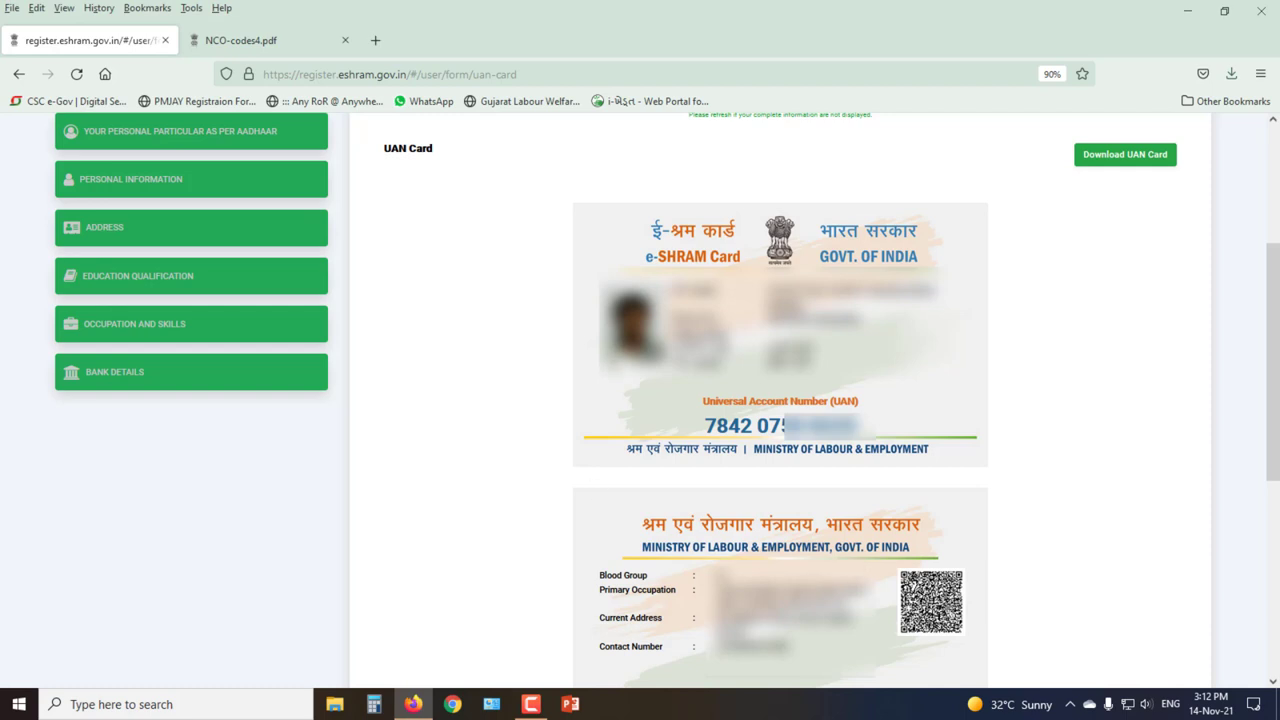
{"action": "left_click_drag", "start_coordinate": [549, 187], "coordinate": [990, 674]}
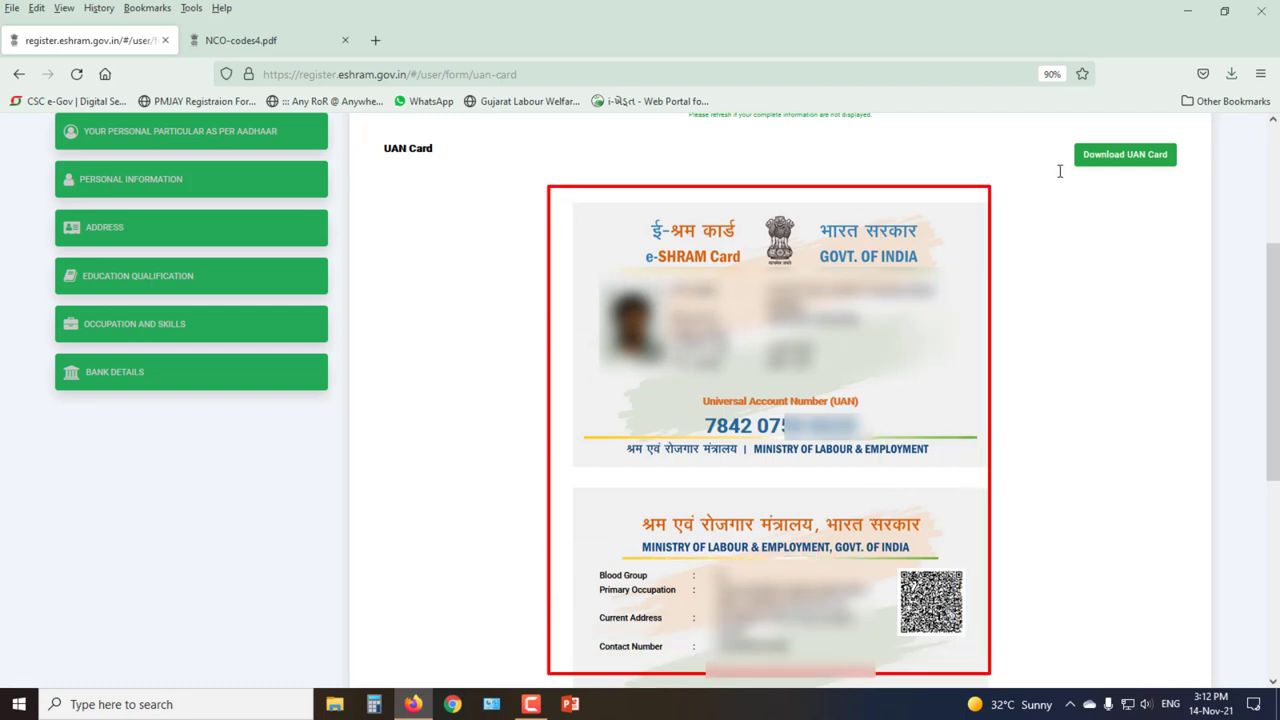
{"action": "mouse_move", "coordinate": [1068, 127]}
{"action": "left_mouse_down"}
{"action": "mouse_move", "coordinate": [1096, 155]}
{"action": "mouse_move", "coordinate": [1189, 168]}
{"action": "left_mouse_up"}
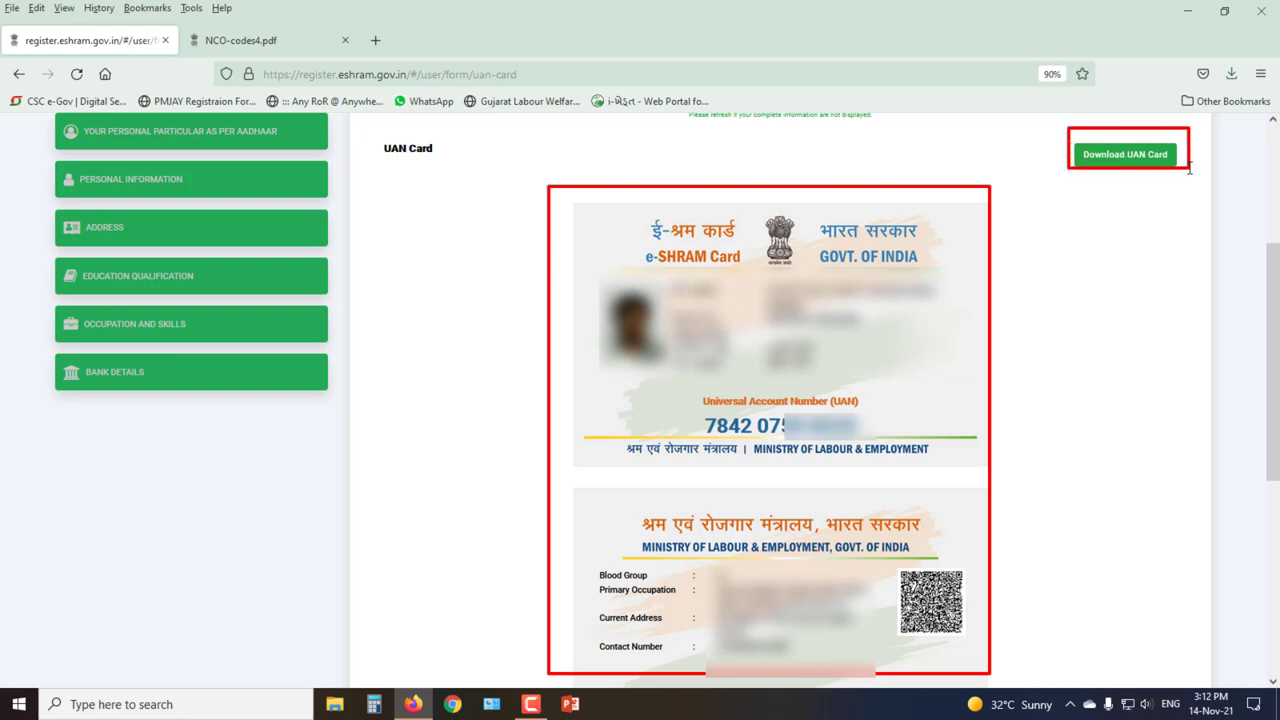